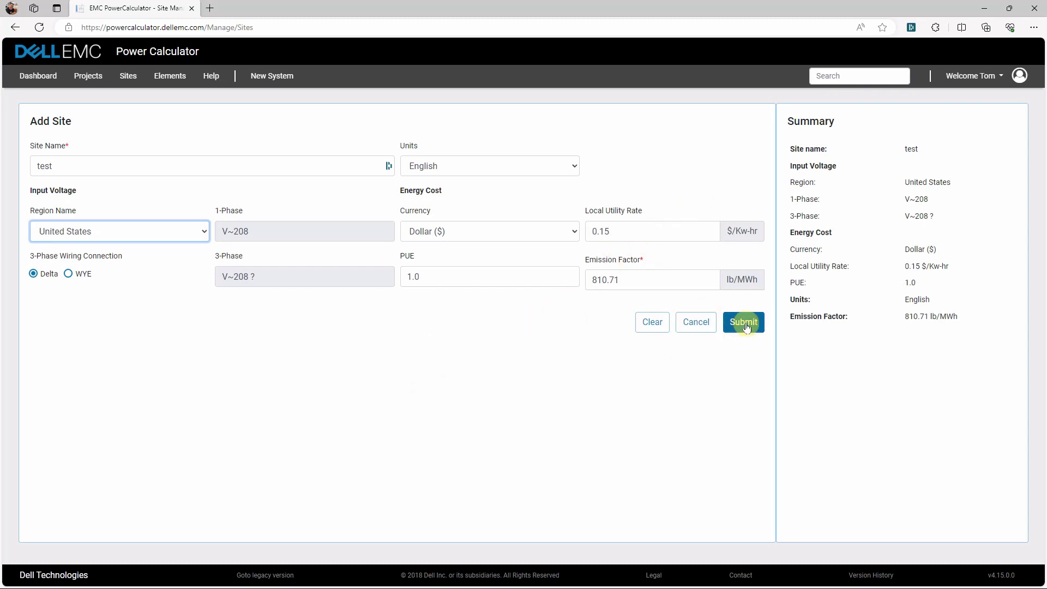
Discard the unsaved test site and start a new system named Demo1
{"action": "left_click", "coordinate": [699, 325]}
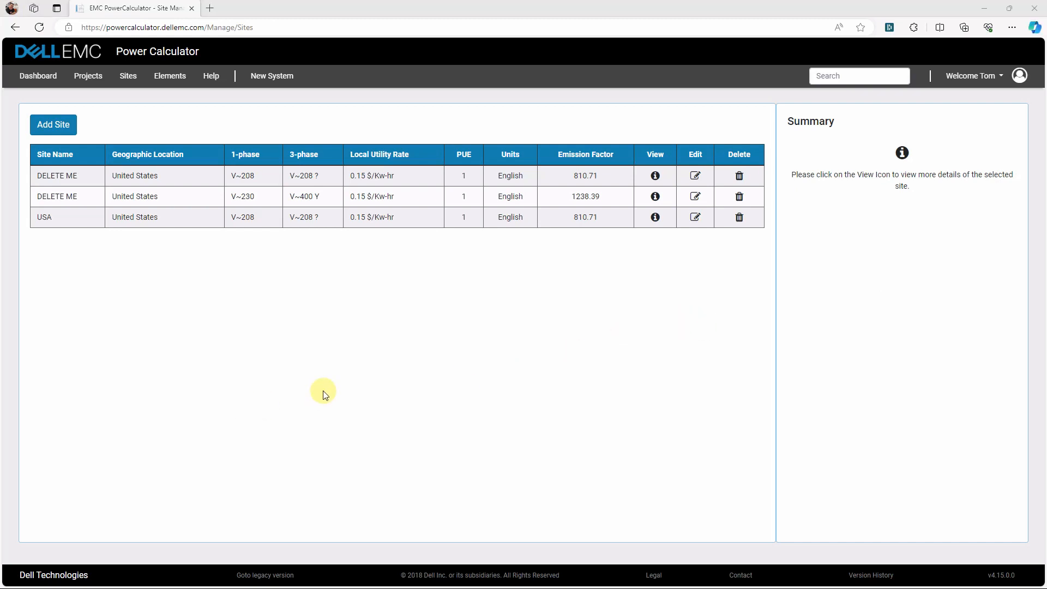
{"action": "left_click", "coordinate": [278, 82]}
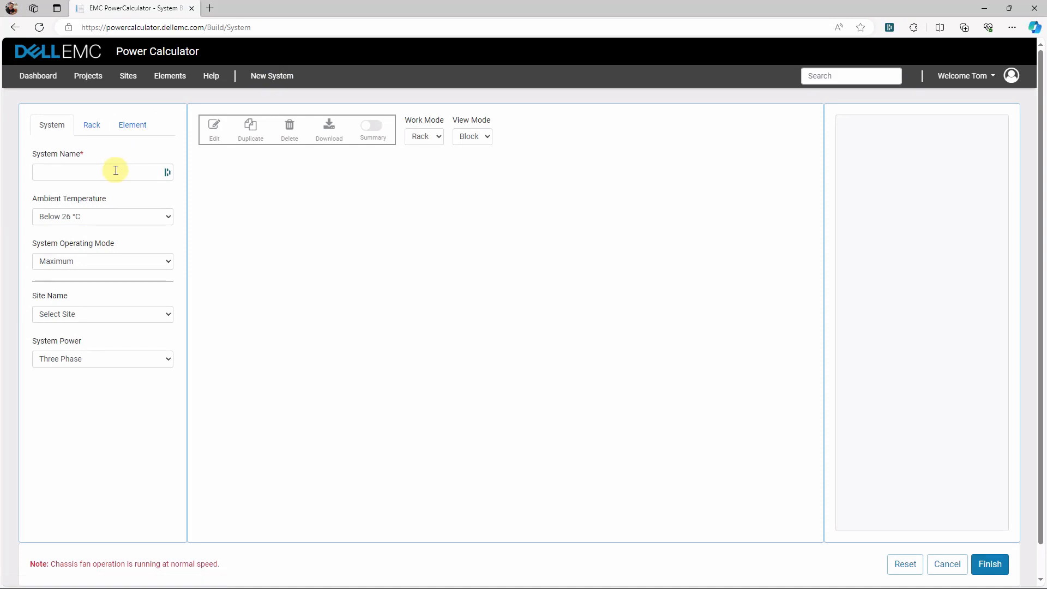
{"action": "left_click", "coordinate": [115, 170]}
{"action": "type", "text": "Demo"}
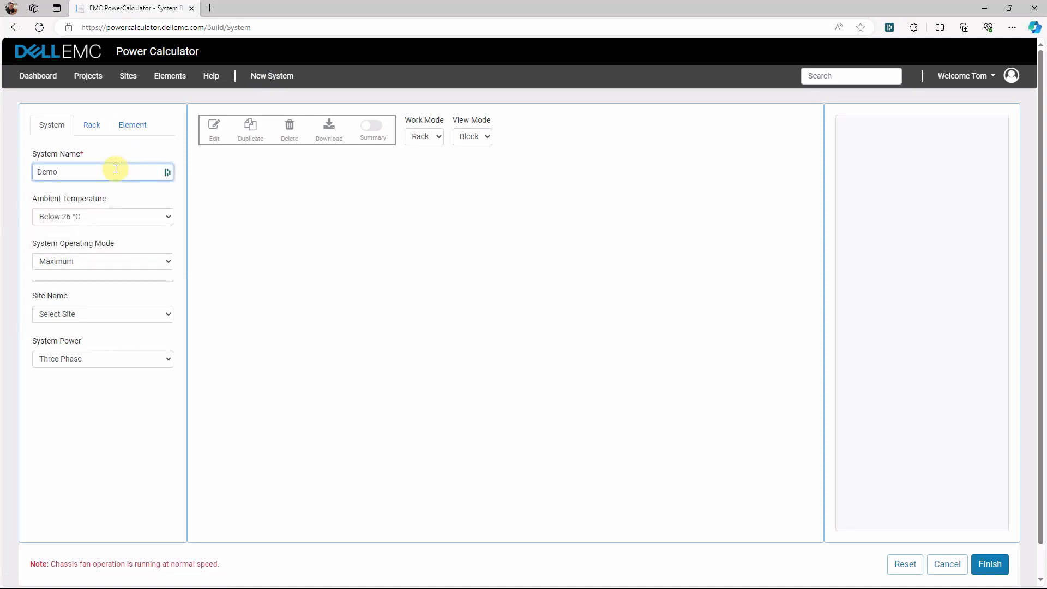
{"action": "type", "text": "1"}
Set the system's ambient temperature to Below 26 °C and its operating mode to 100% Workload
{"action": "left_click", "coordinate": [167, 216]}
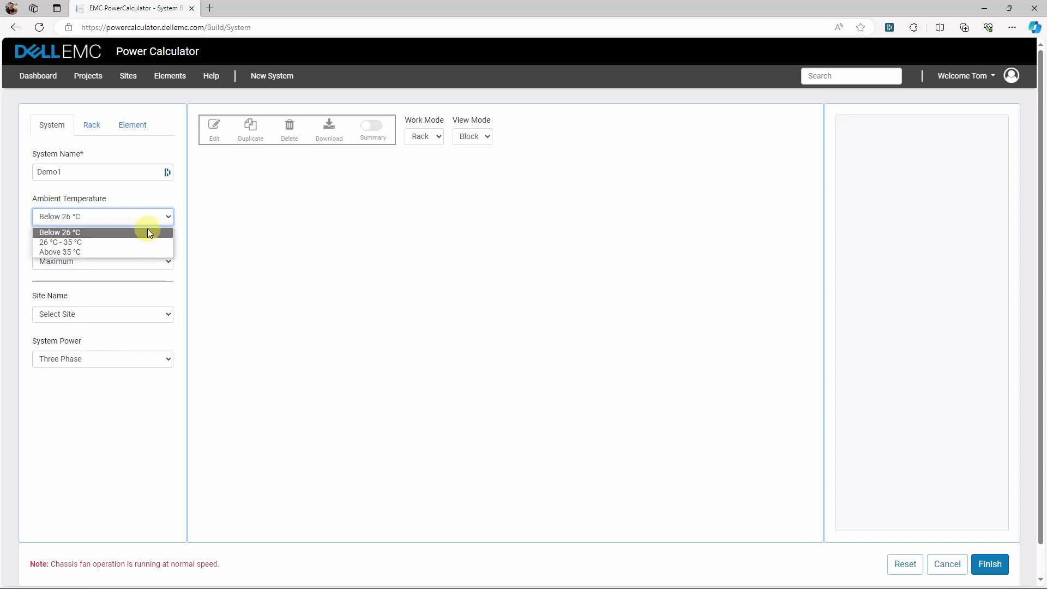
{"action": "left_click", "coordinate": [149, 232]}
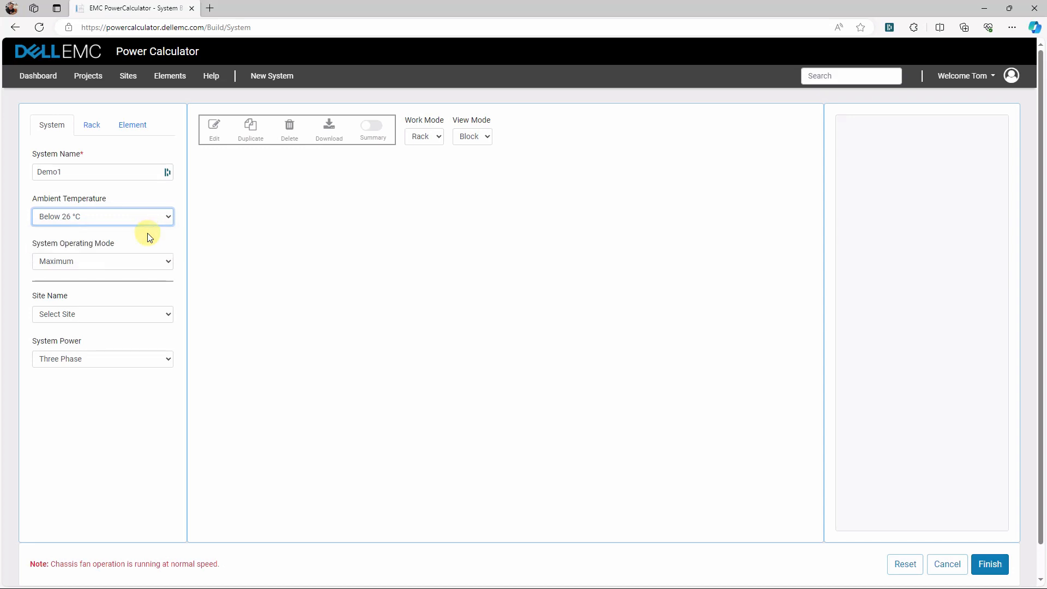
{"action": "left_click", "coordinate": [171, 262]}
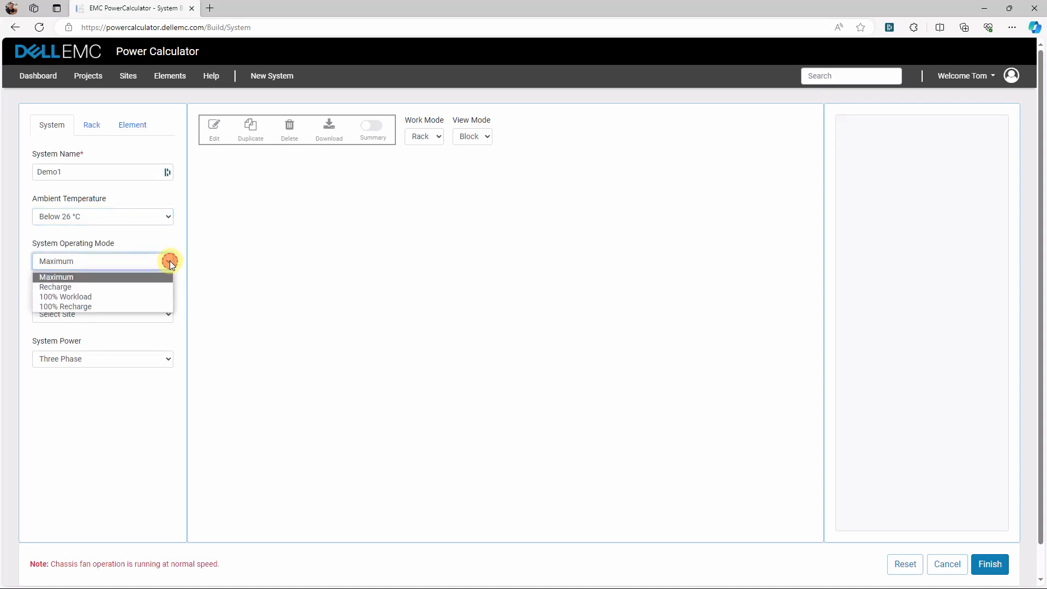
{"action": "left_click", "coordinate": [153, 297]}
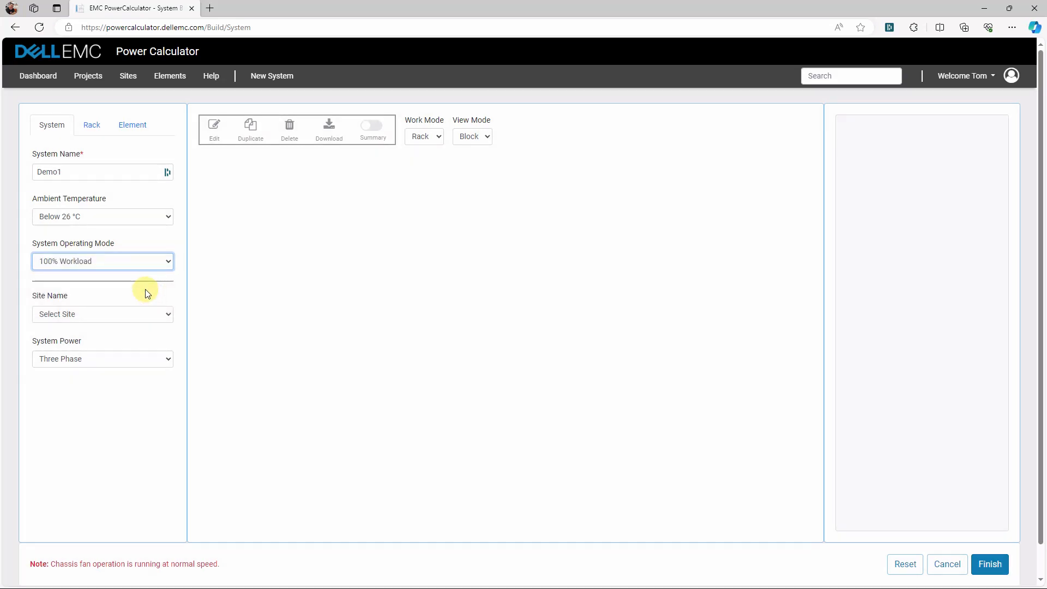
Assign the system to the USA site and set its system power to Single Phase
{"action": "left_click", "coordinate": [169, 314]}
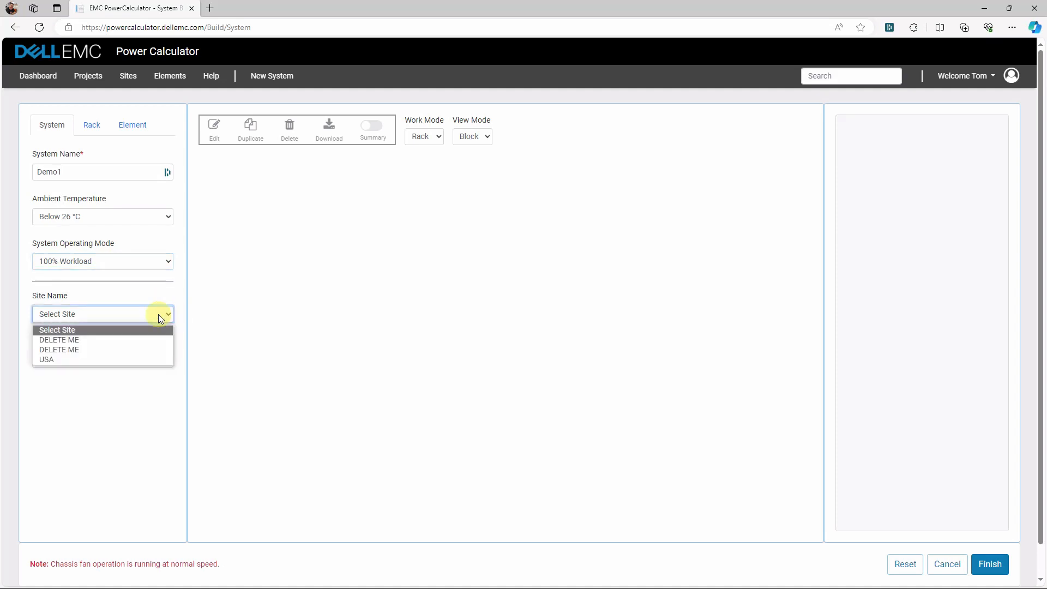
{"action": "left_click", "coordinate": [113, 359]}
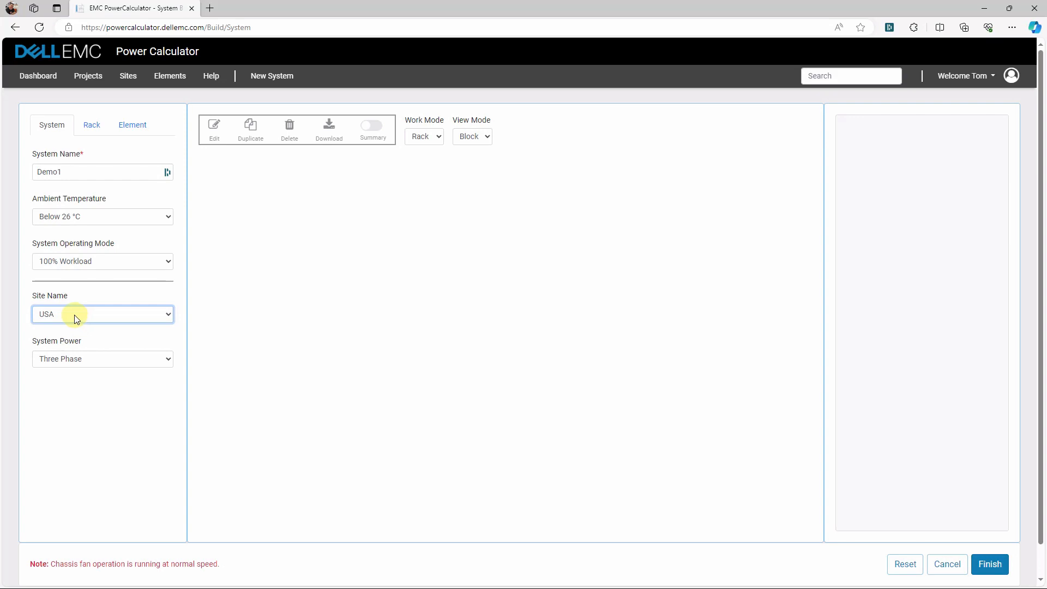
{"action": "left_click", "coordinate": [103, 363]}
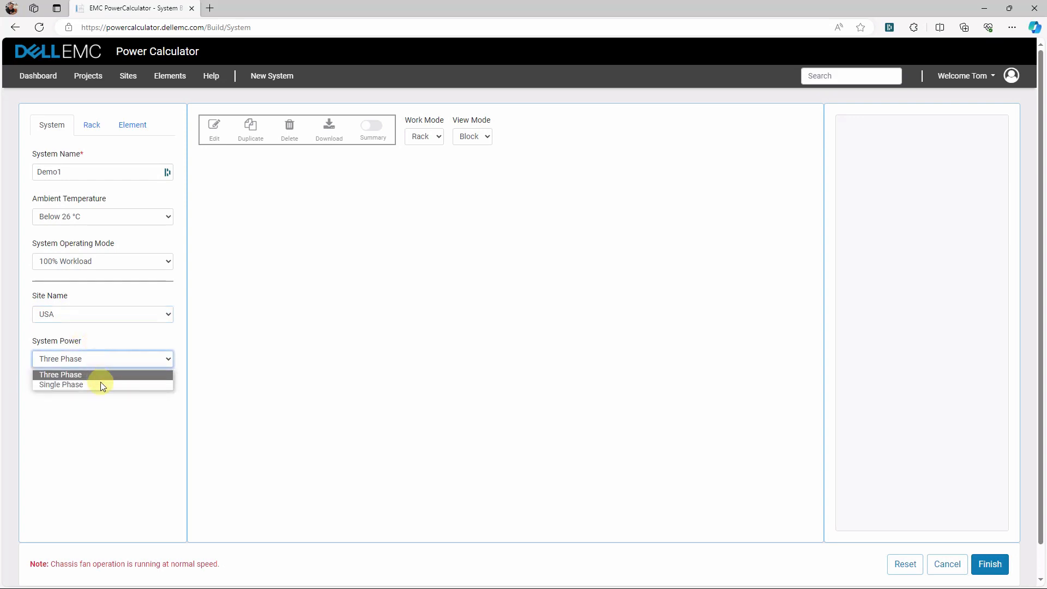
{"action": "left_click", "coordinate": [101, 385]}
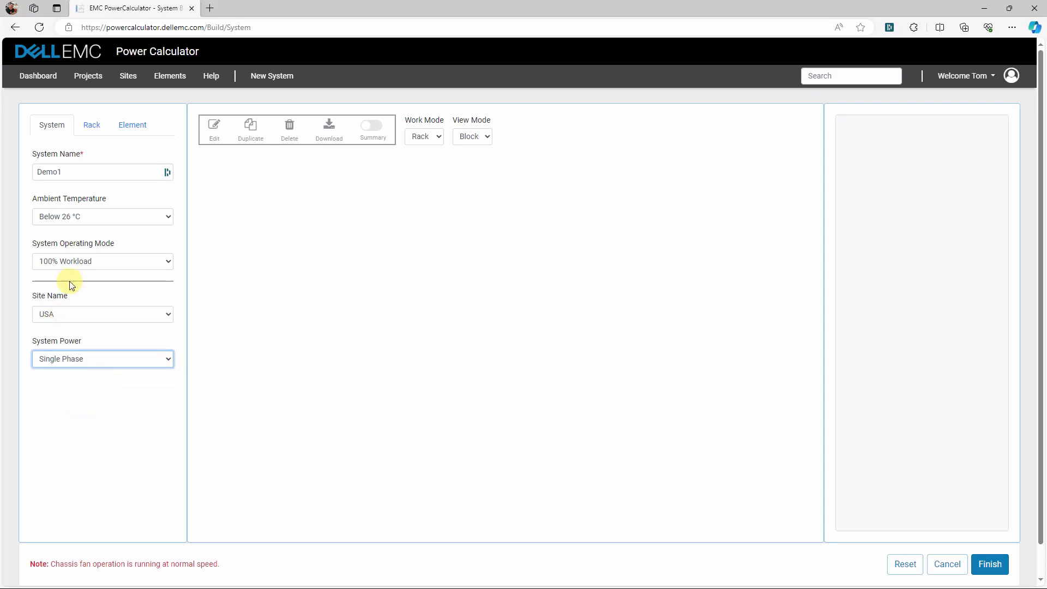
Add a 42U 1200mm Rack-Titan-S for the PowerScale product to the system
{"action": "left_click", "coordinate": [91, 120]}
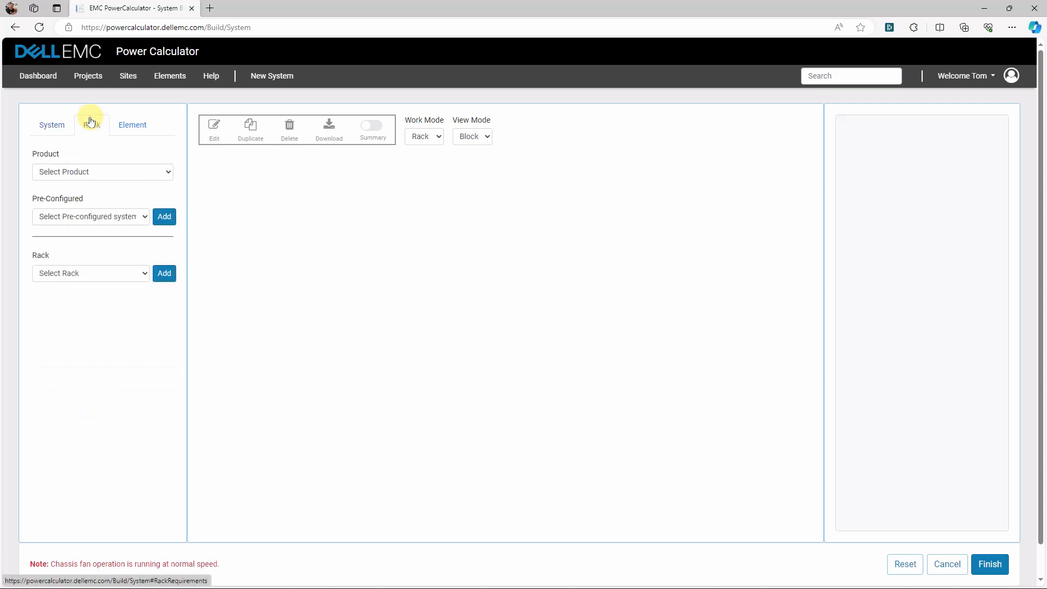
{"action": "left_click", "coordinate": [112, 173]}
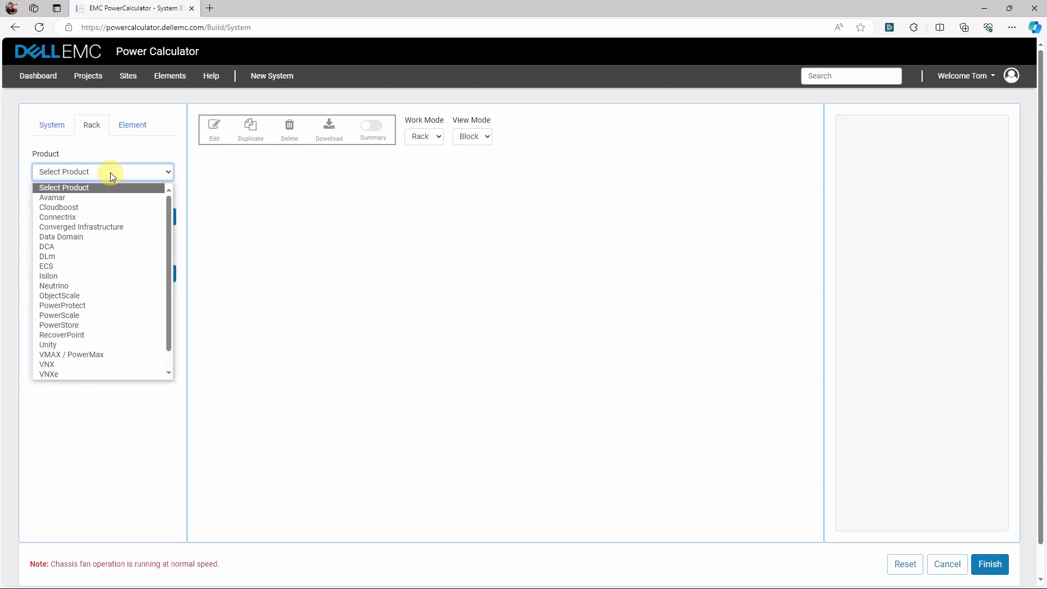
{"action": "left_click", "coordinate": [110, 315]}
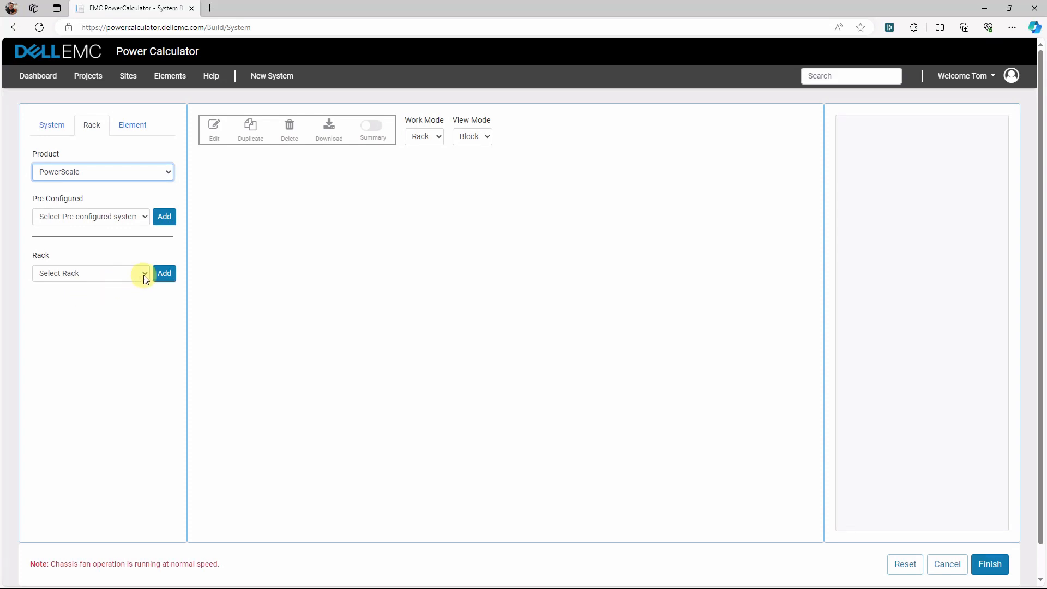
{"action": "left_click", "coordinate": [145, 274]}
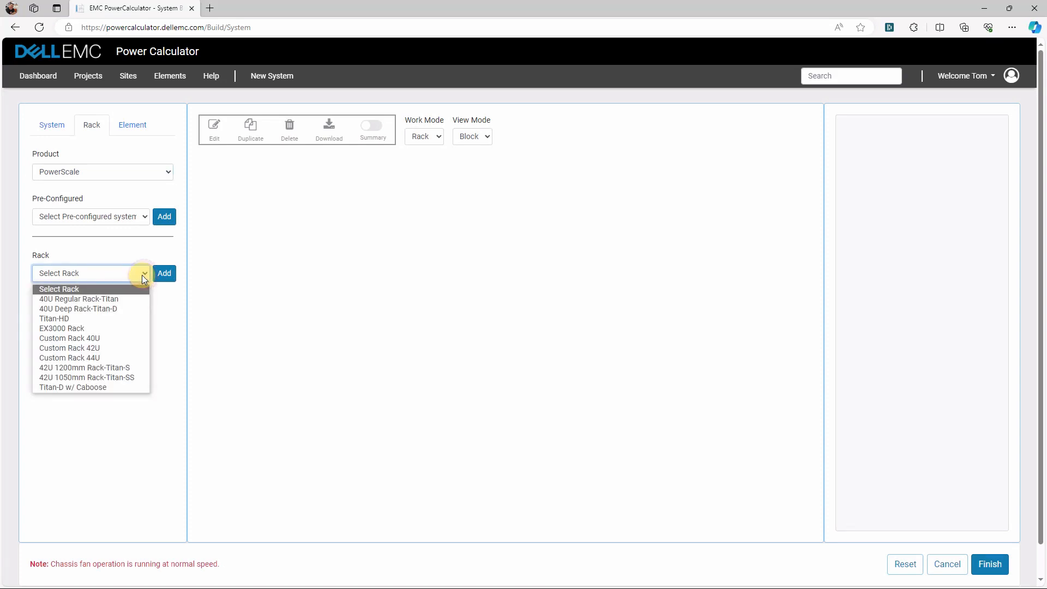
{"action": "left_click", "coordinate": [124, 368]}
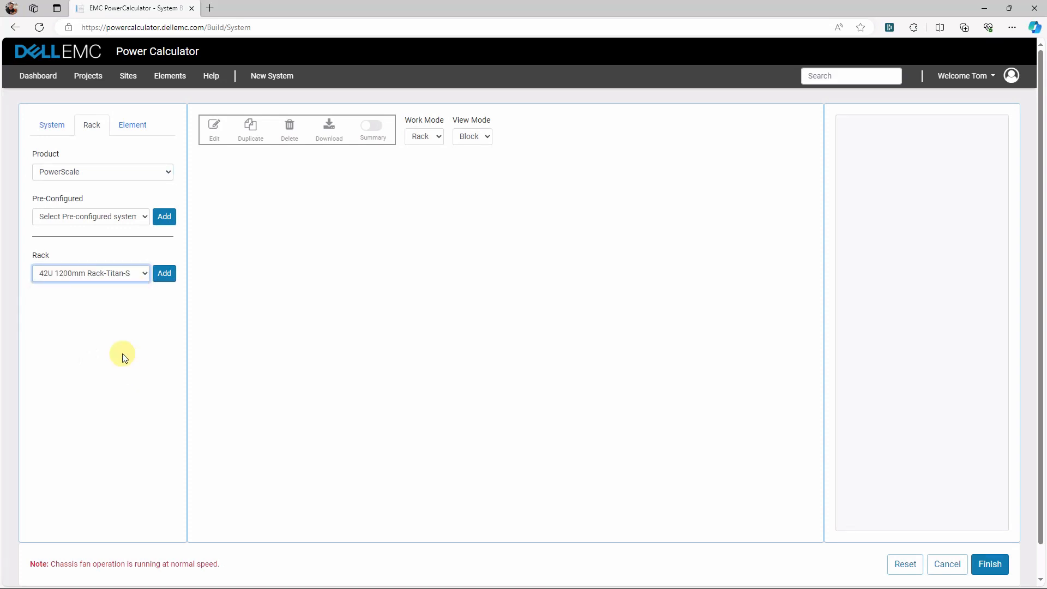
{"action": "left_click", "coordinate": [165, 275]}
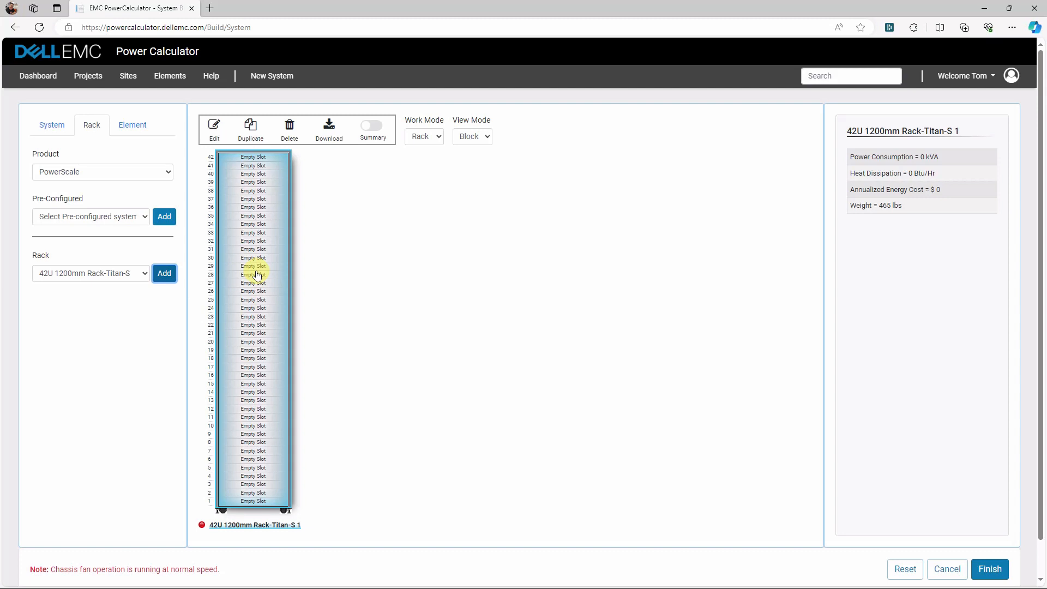
Review the PowerScale elements offered in the Storage Node and Storage Processor categories
{"action": "left_click", "coordinate": [133, 127]}
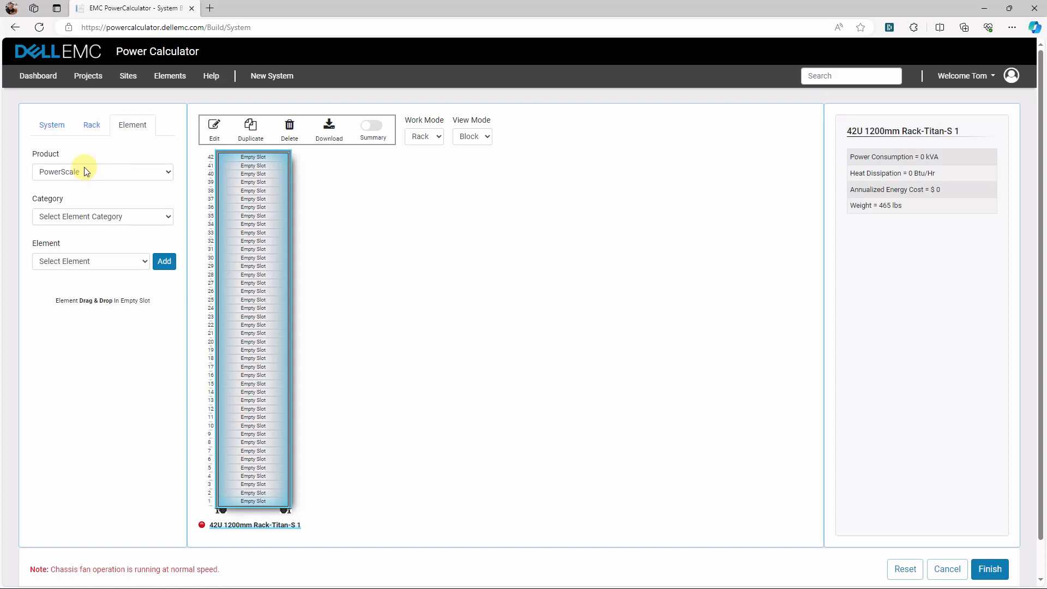
{"action": "left_click", "coordinate": [112, 219]}
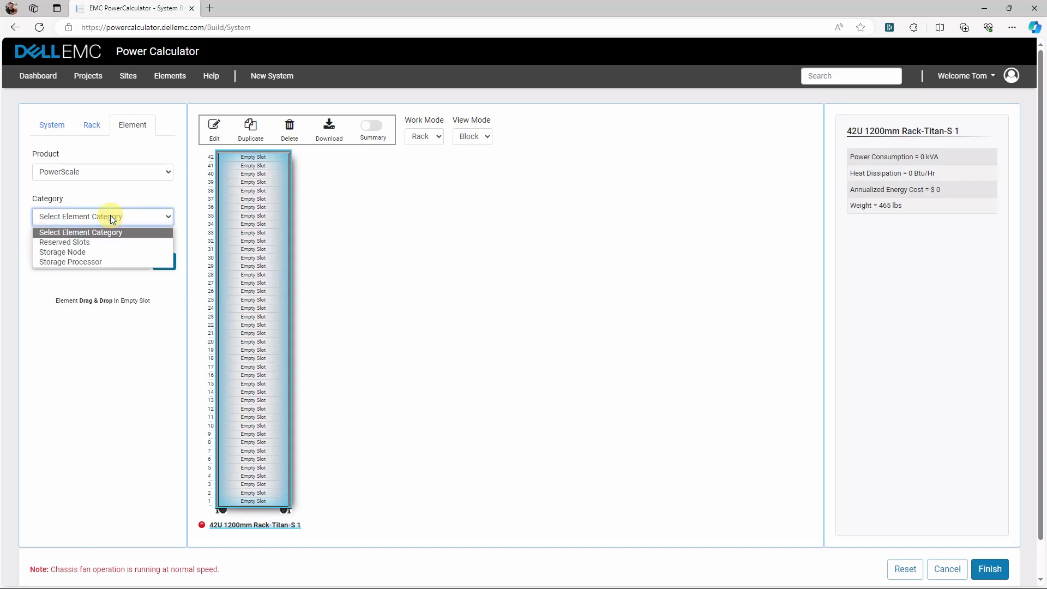
{"action": "left_click", "coordinate": [94, 252]}
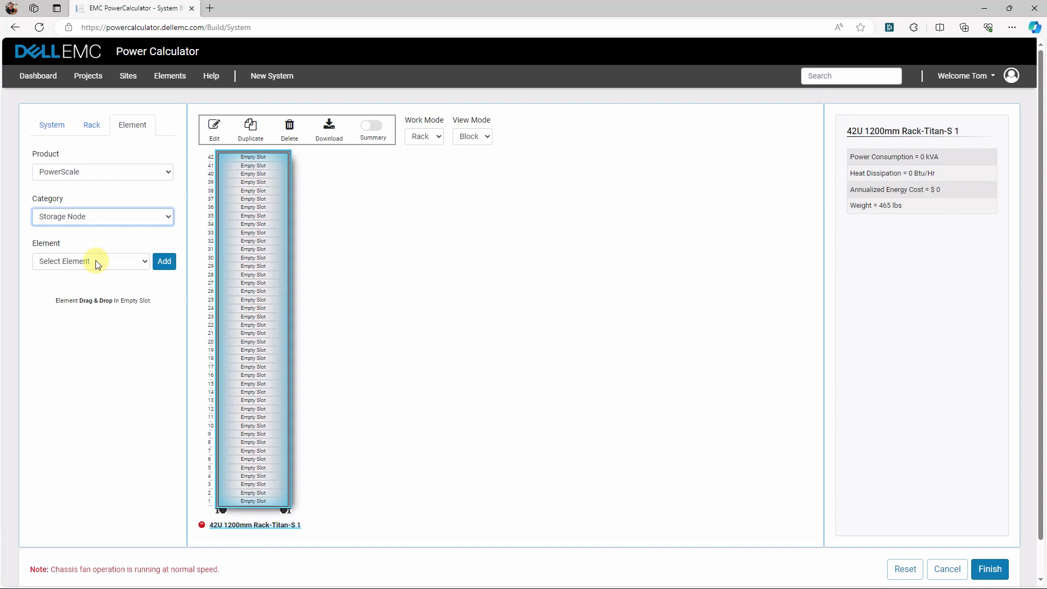
{"action": "left_click", "coordinate": [96, 261]}
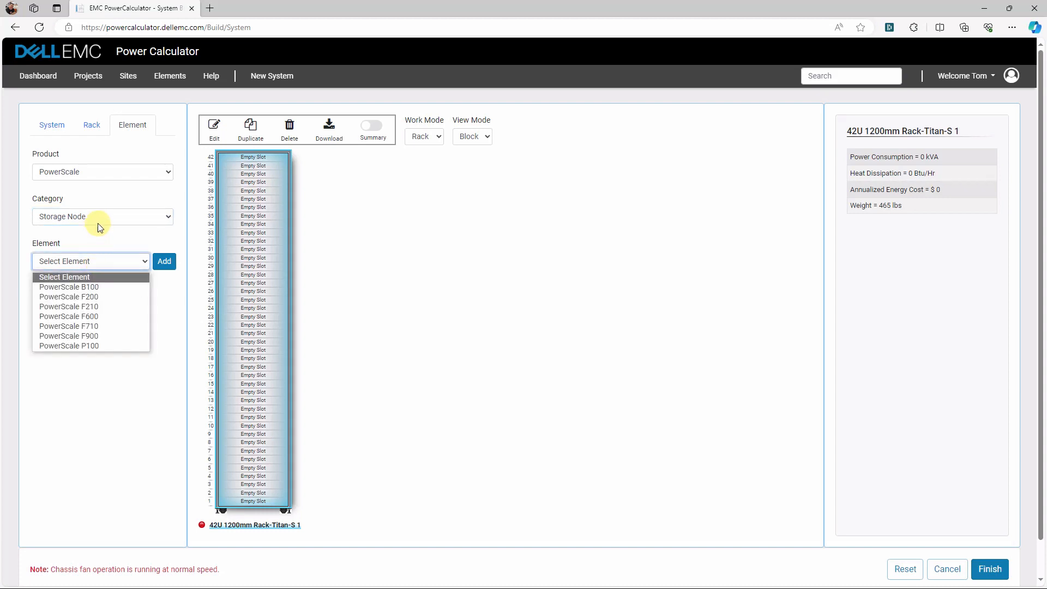
{"action": "left_click", "coordinate": [113, 217]}
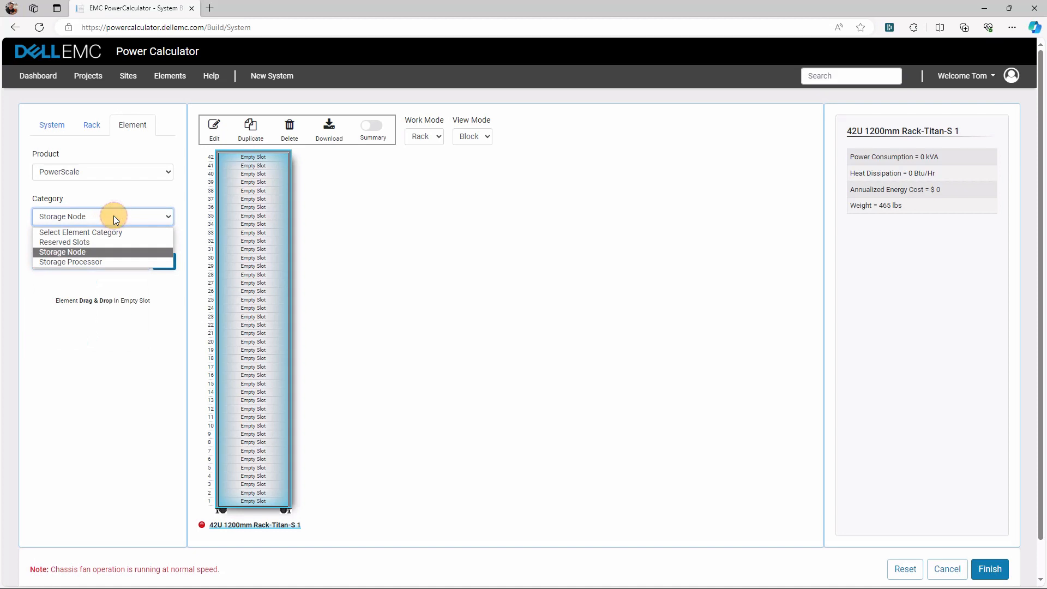
{"action": "left_click", "coordinate": [93, 263]}
{"action": "left_click", "coordinate": [99, 261]}
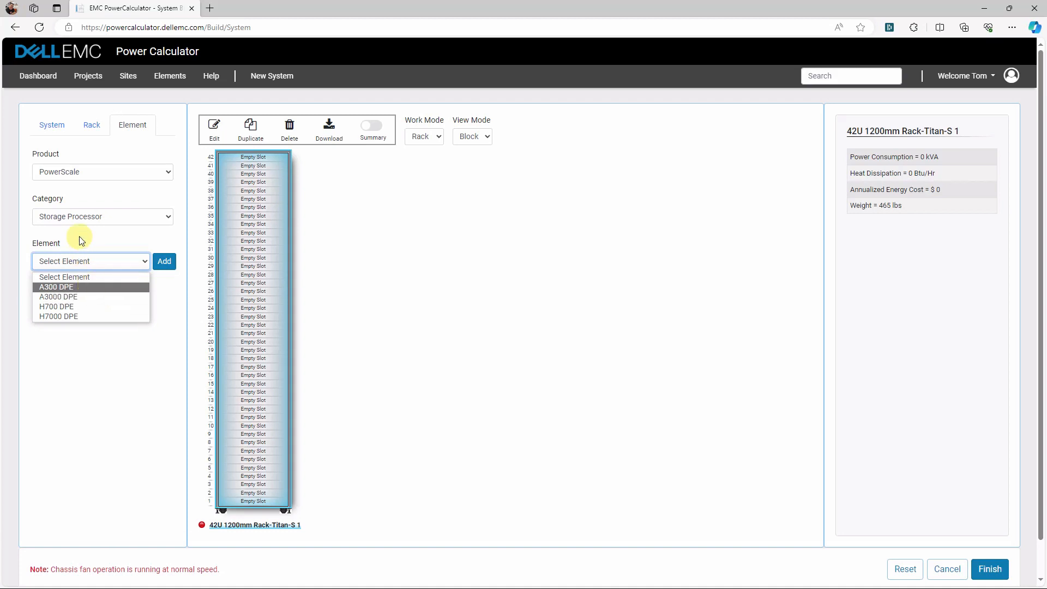
Switch the element product to Isilon and review the elements offered in its Storage Processor category
{"action": "left_click", "coordinate": [164, 171]}
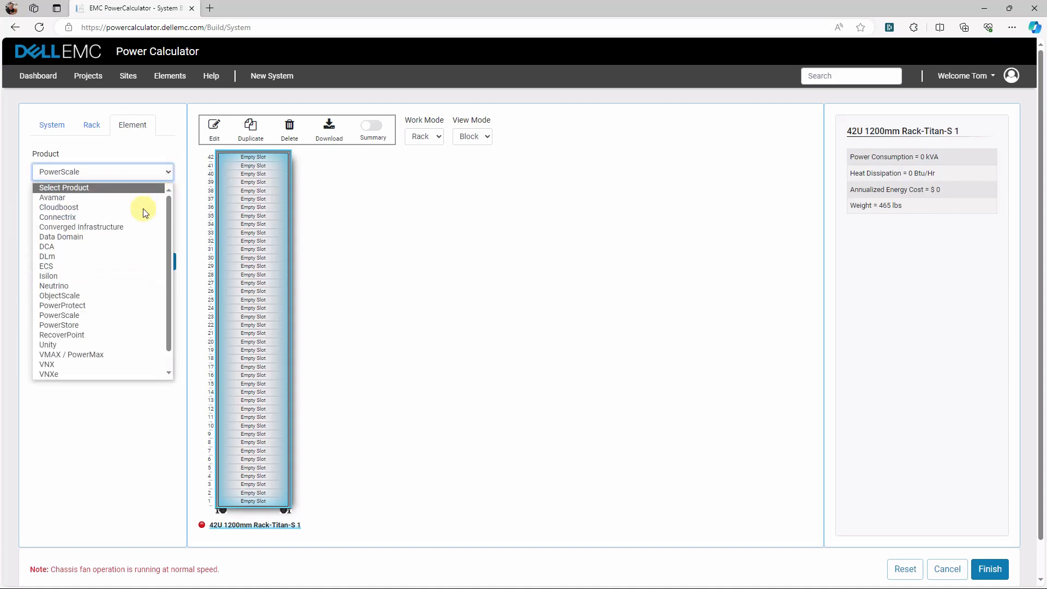
{"action": "left_click", "coordinate": [109, 276]}
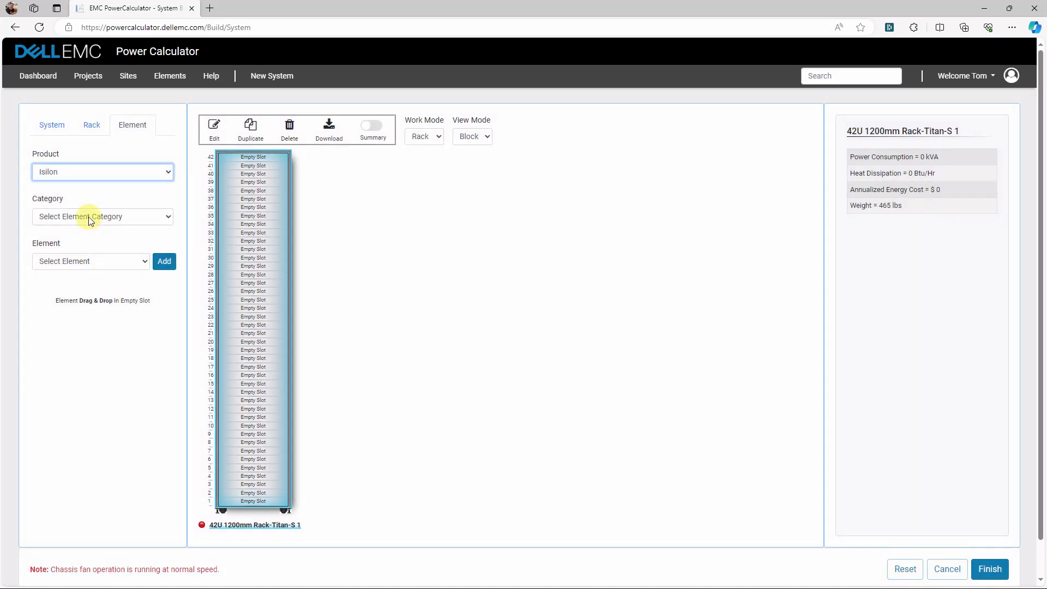
{"action": "left_click", "coordinate": [90, 217]}
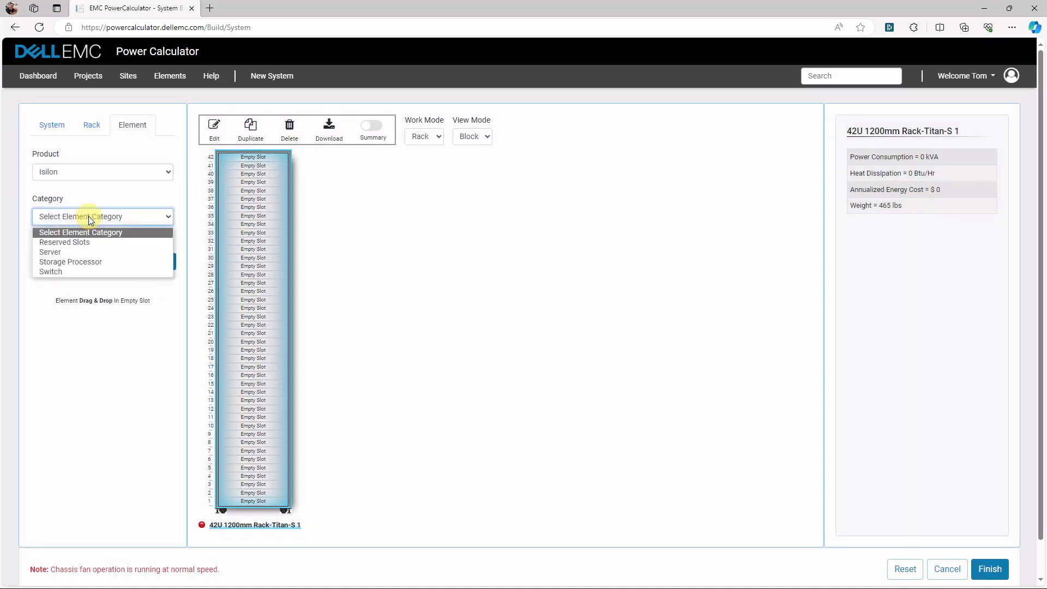
{"action": "left_click", "coordinate": [84, 261]}
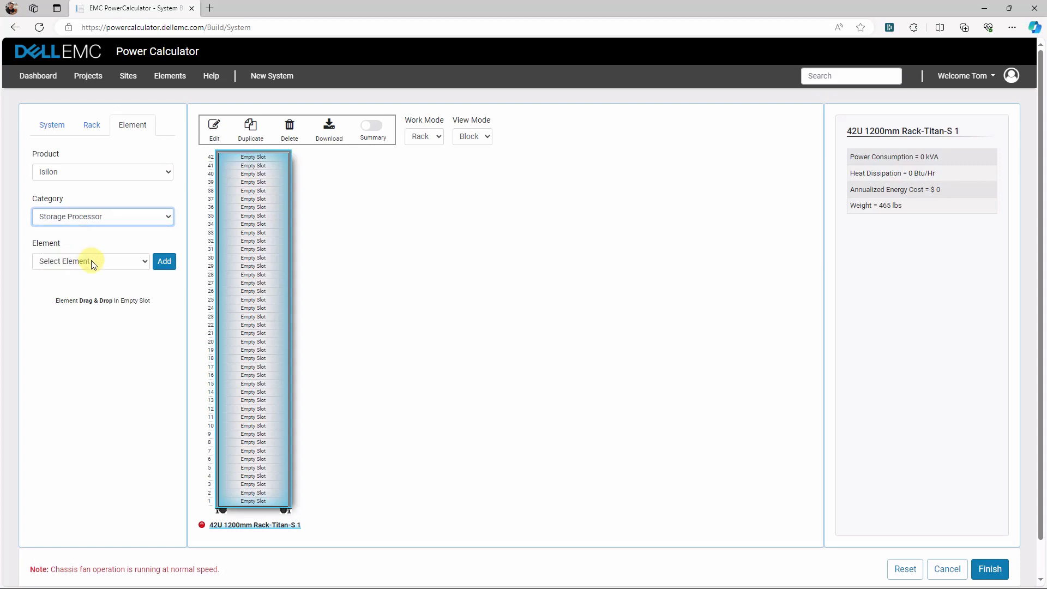
{"action": "left_click", "coordinate": [90, 261]}
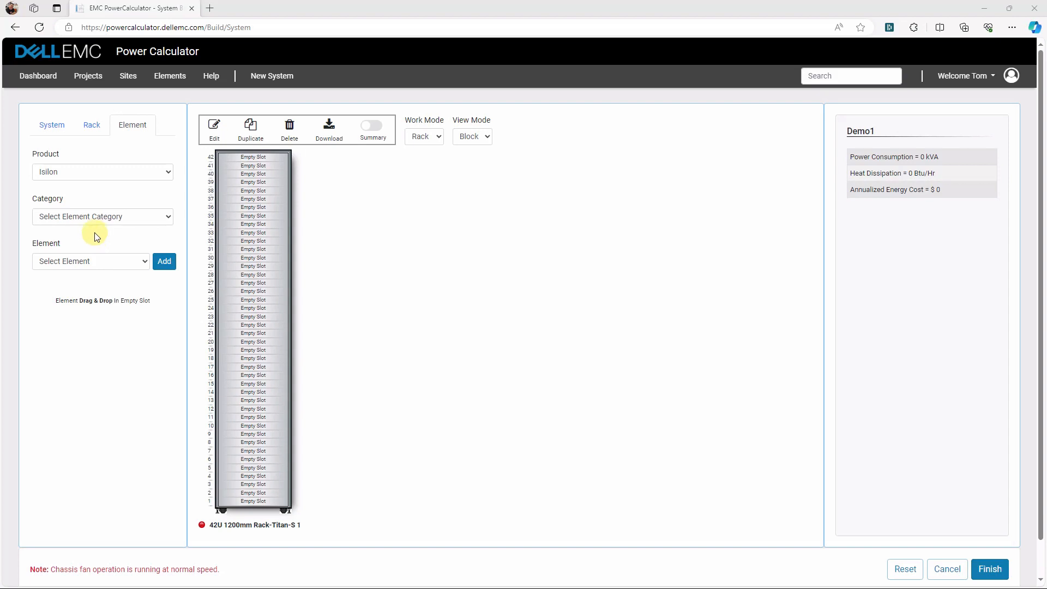
{"action": "left_click", "coordinate": [103, 217]}
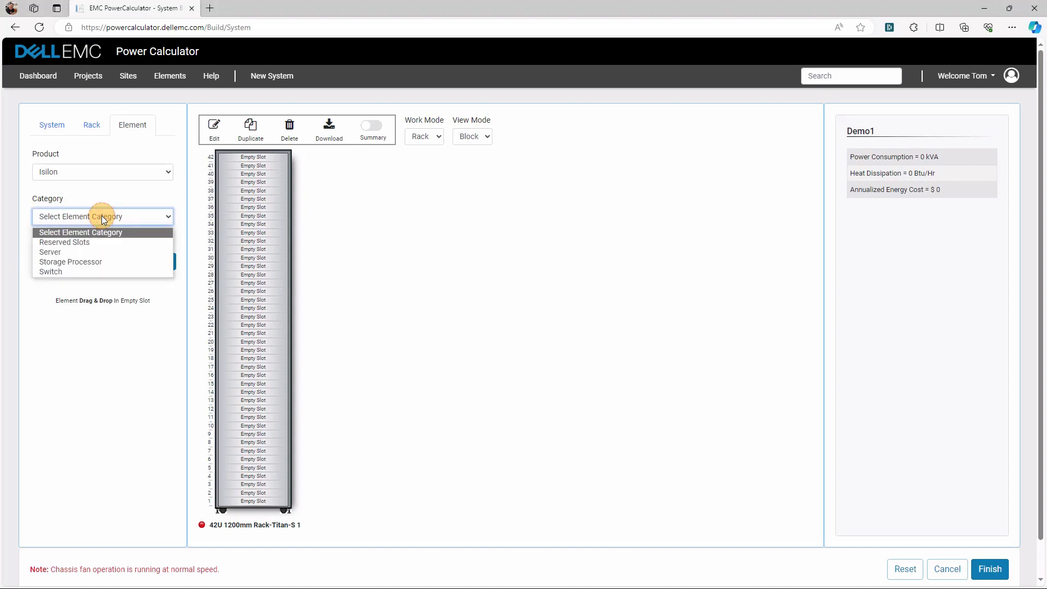
{"action": "left_click", "coordinate": [96, 262]}
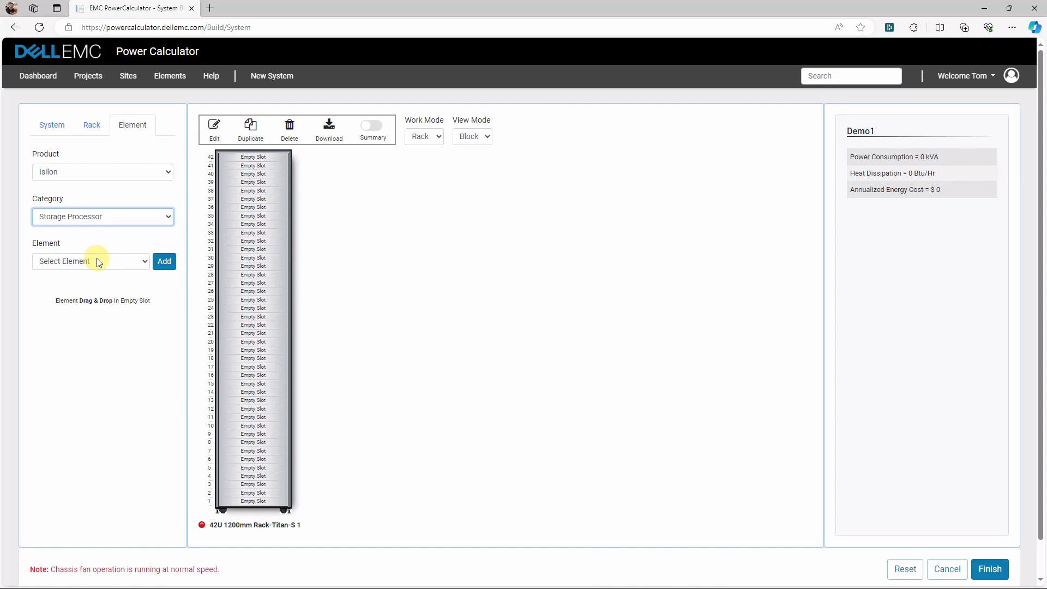
{"action": "left_click", "coordinate": [97, 260]}
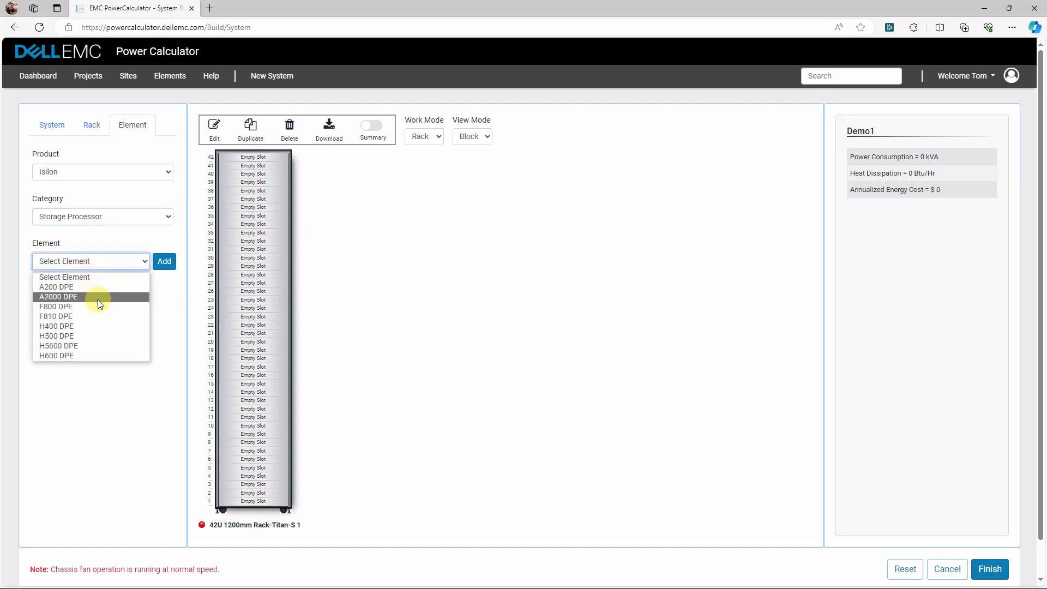
{"action": "left_click", "coordinate": [100, 237]}
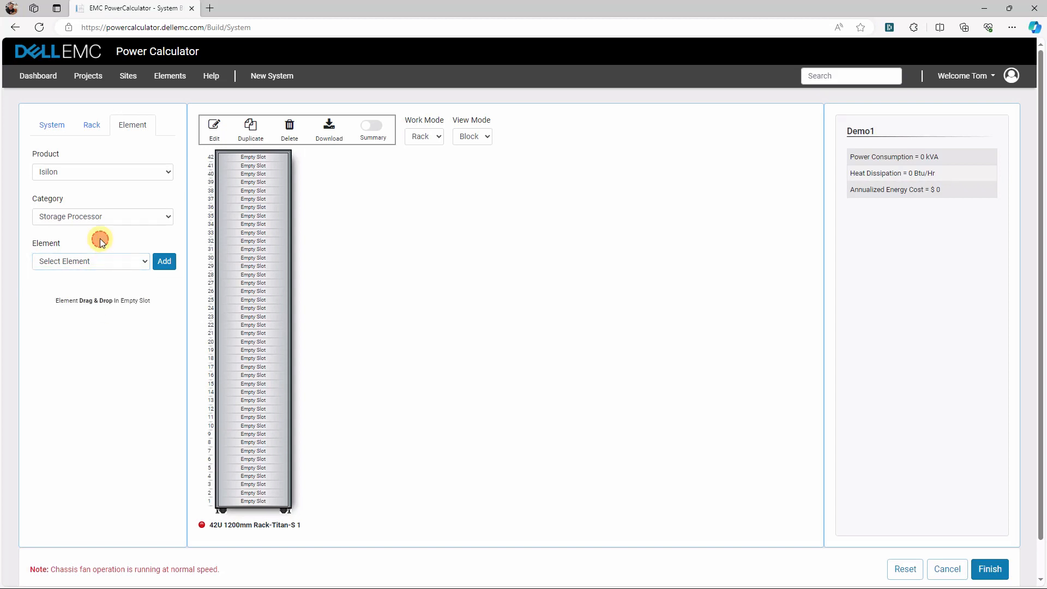
Change the Isilon element category to Switch and look through the switch models, including the DELL Z9100-ON 100G 32P
{"action": "left_click", "coordinate": [167, 217]}
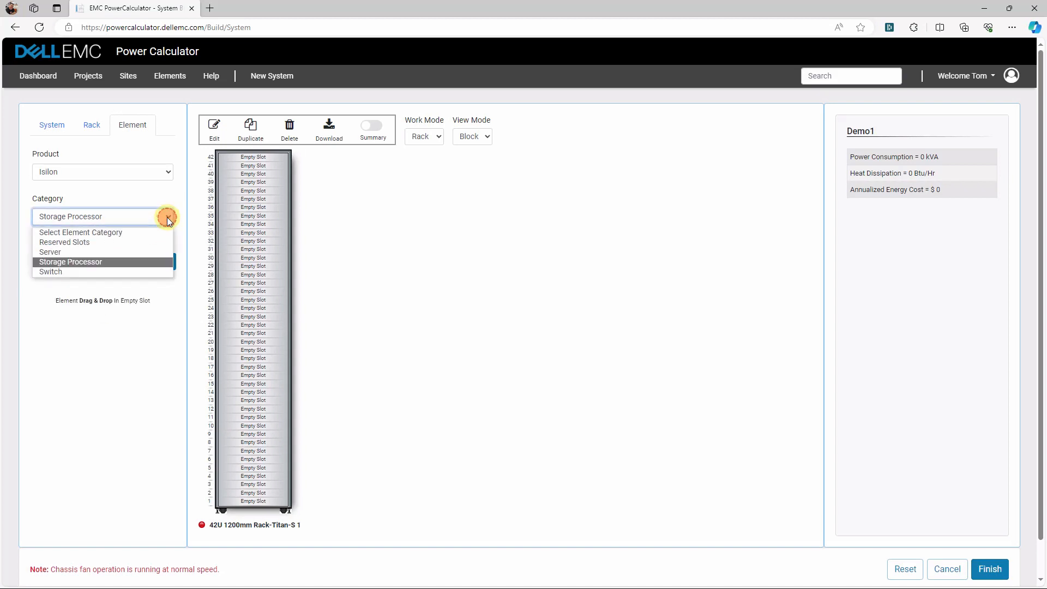
{"action": "left_click", "coordinate": [120, 272]}
{"action": "left_click", "coordinate": [112, 263]}
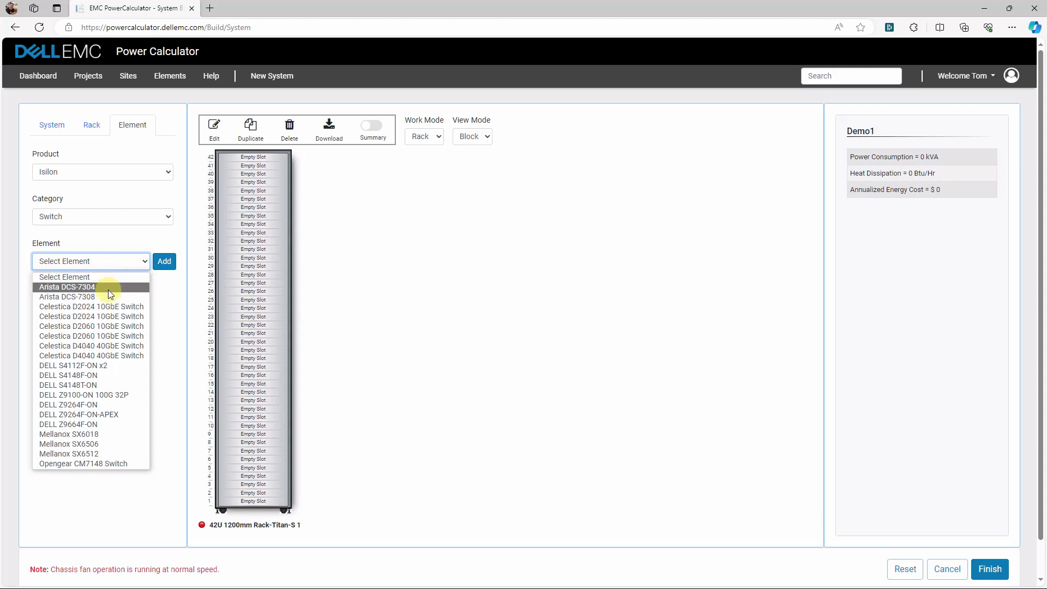
{"action": "left_click", "coordinate": [113, 394]}
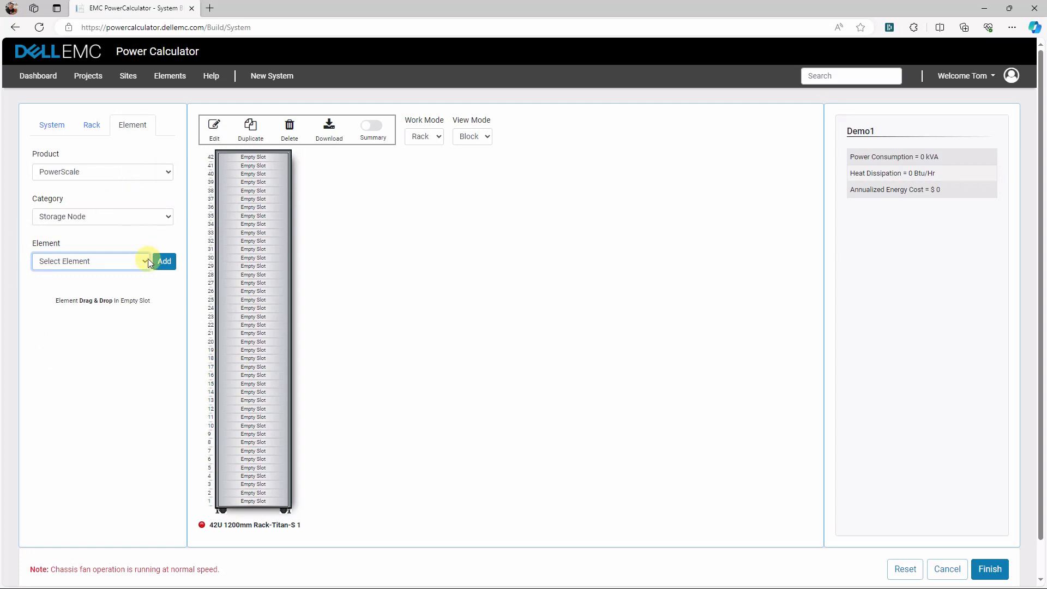
Add six PowerScale F900 storage nodes to the 42U 1200mm Rack-Titan-S 1 rack
{"action": "left_click", "coordinate": [145, 261]}
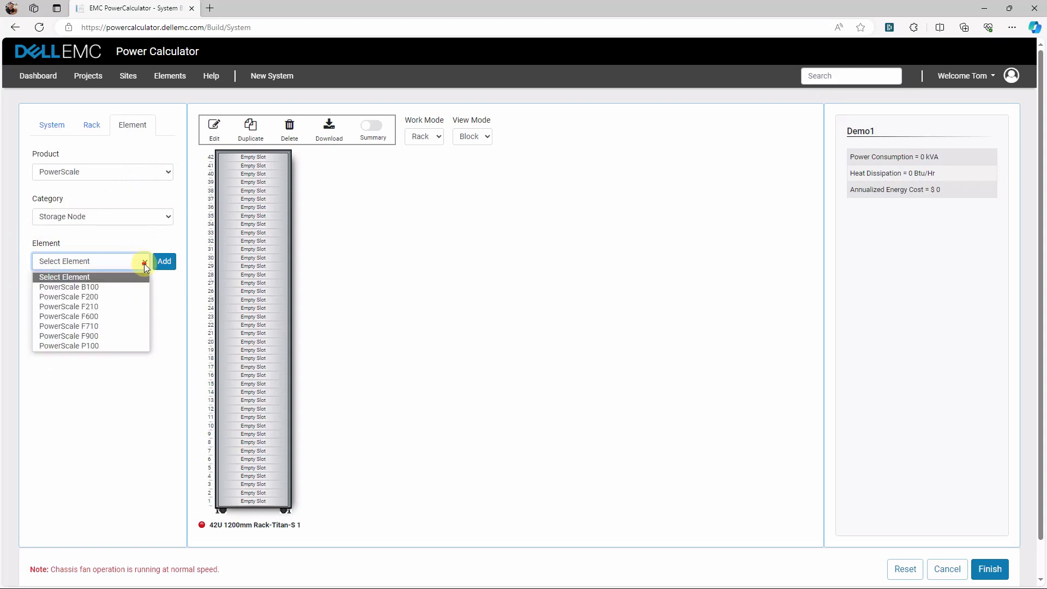
{"action": "left_click", "coordinate": [113, 334]}
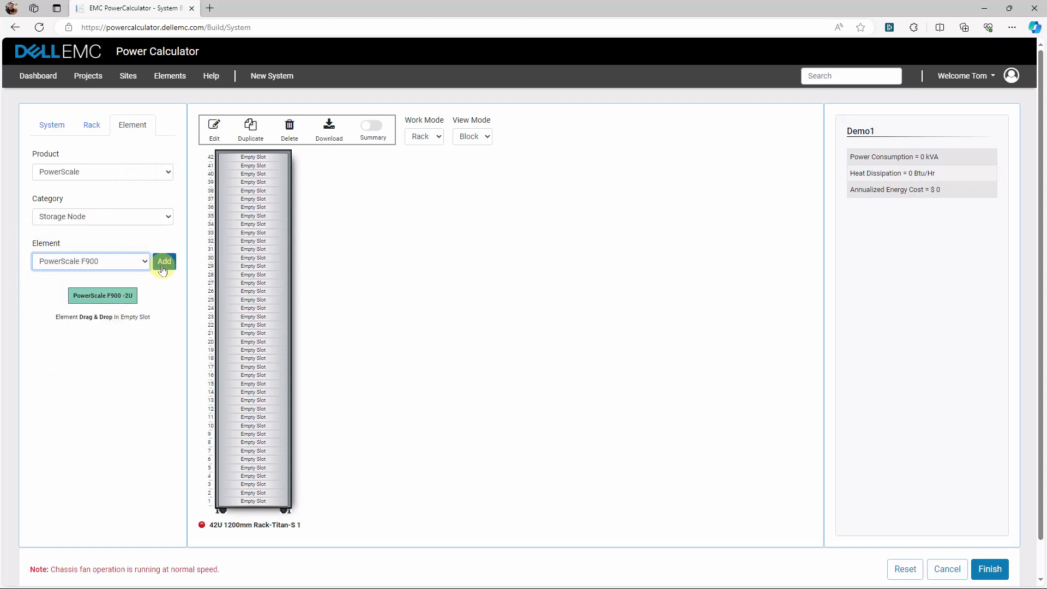
{"action": "left_click", "coordinate": [241, 271]}
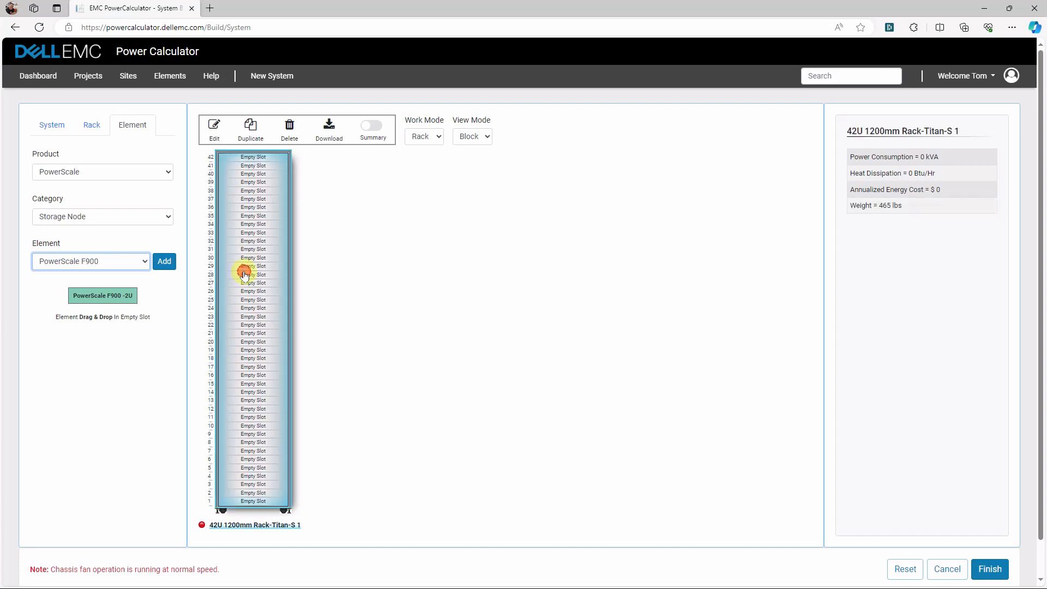
{"action": "left_click", "coordinate": [165, 262]}
{"action": "left_click", "coordinate": [165, 261]}
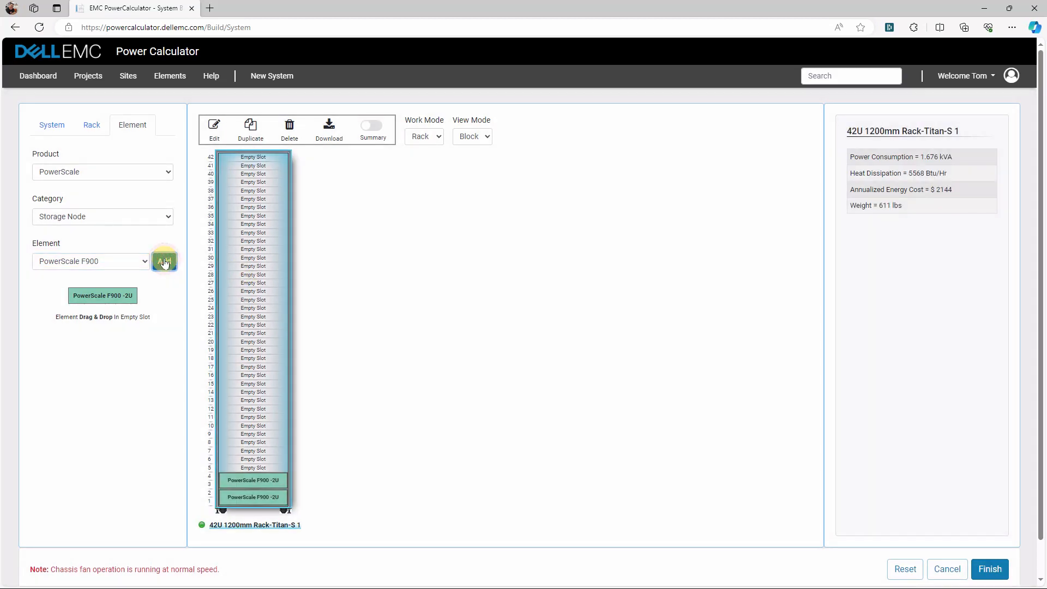
{"action": "left_click", "coordinate": [165, 262]}
{"action": "left_click", "coordinate": [165, 262]}
{"action": "left_click", "coordinate": [165, 262]}
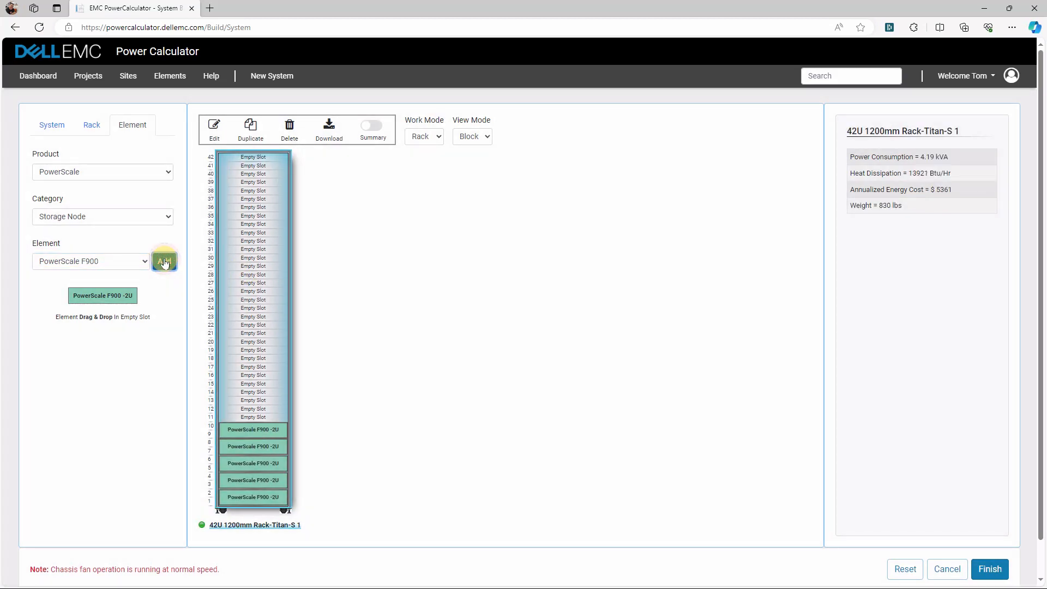
{"action": "left_click", "coordinate": [165, 261]}
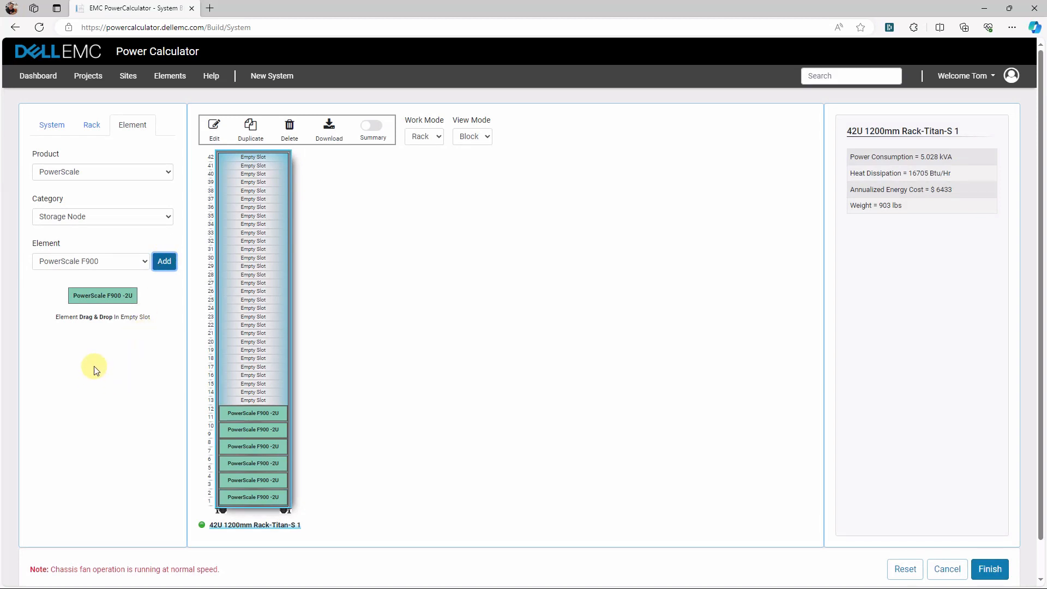
Add two Isilon F810 DPE storage processors directly above the F900 nodes, and place two more in slots 25–28 and 29–32
{"action": "left_click", "coordinate": [167, 173]}
{"action": "left_click", "coordinate": [120, 277]}
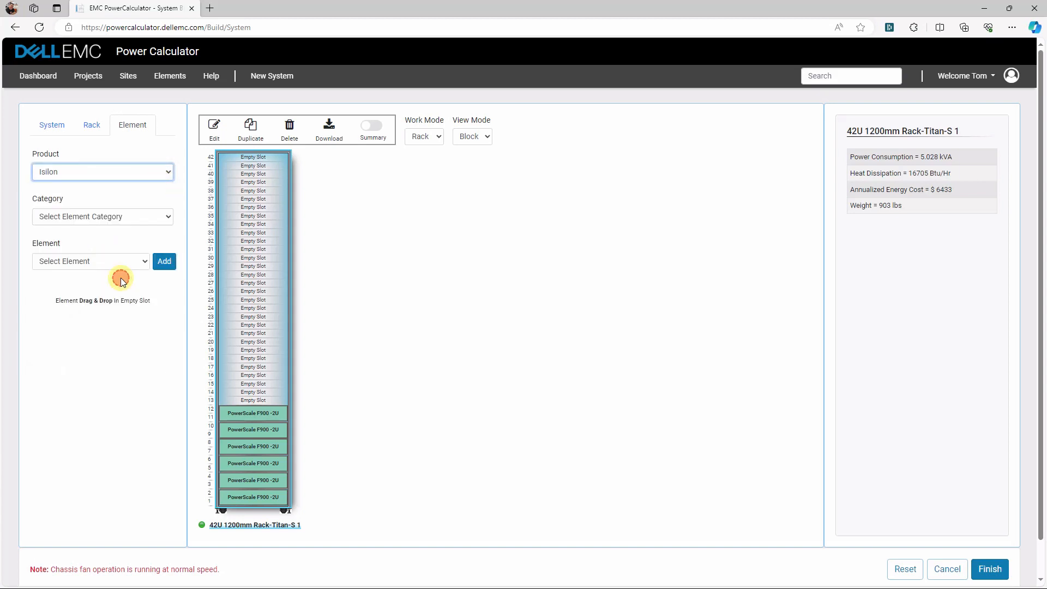
{"action": "left_click", "coordinate": [116, 217]}
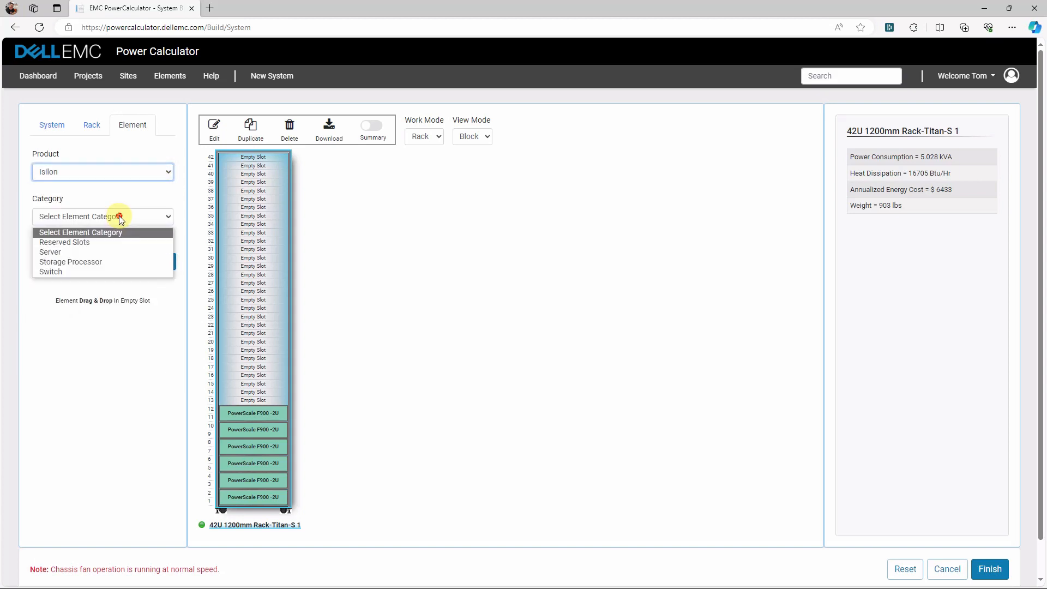
{"action": "left_click", "coordinate": [111, 262]}
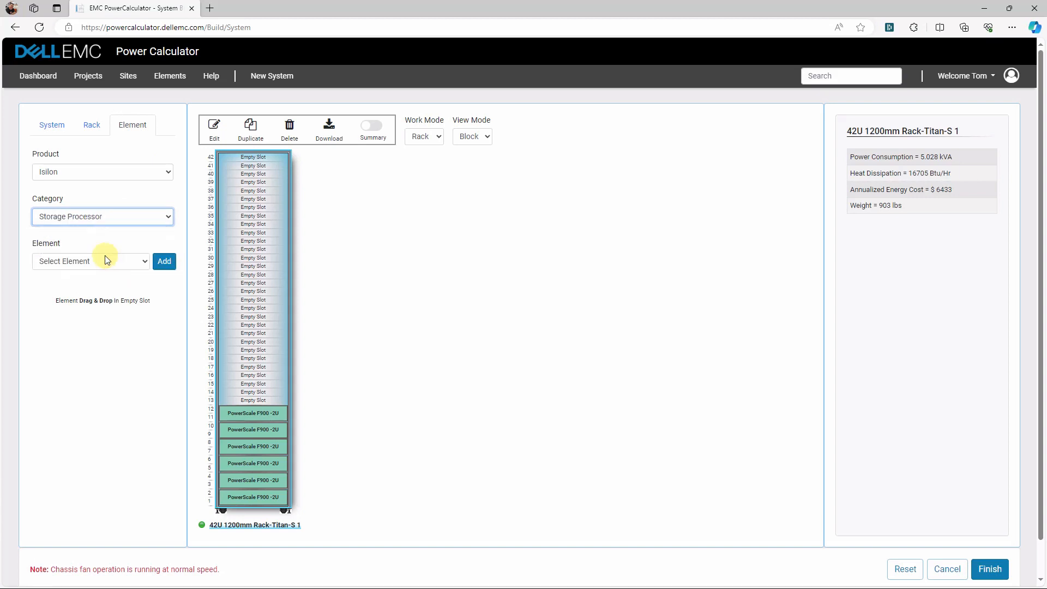
{"action": "left_click", "coordinate": [104, 262]}
{"action": "left_click", "coordinate": [77, 314]}
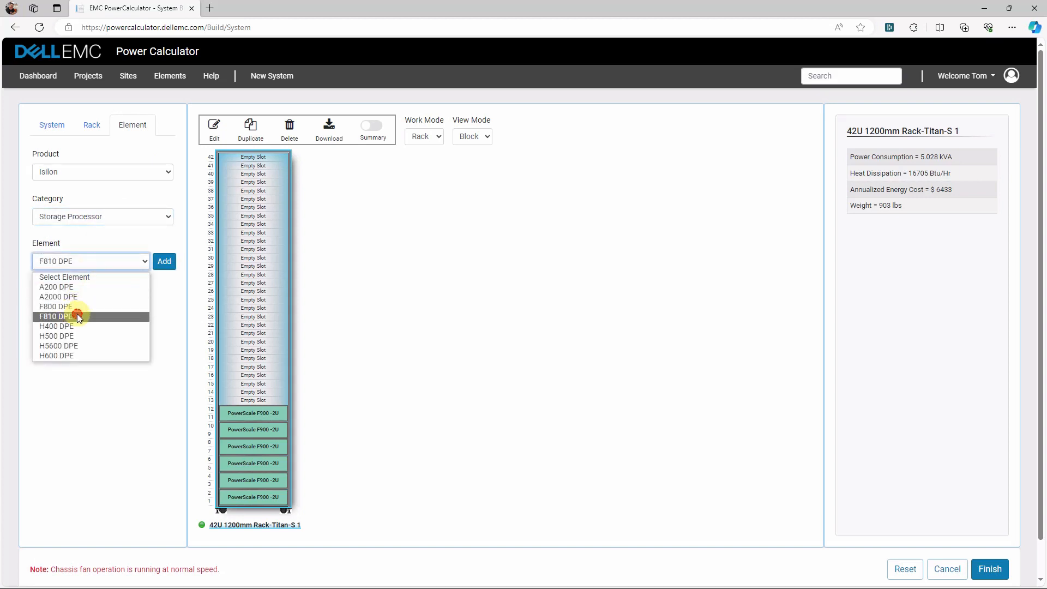
{"action": "left_click", "coordinate": [164, 261]}
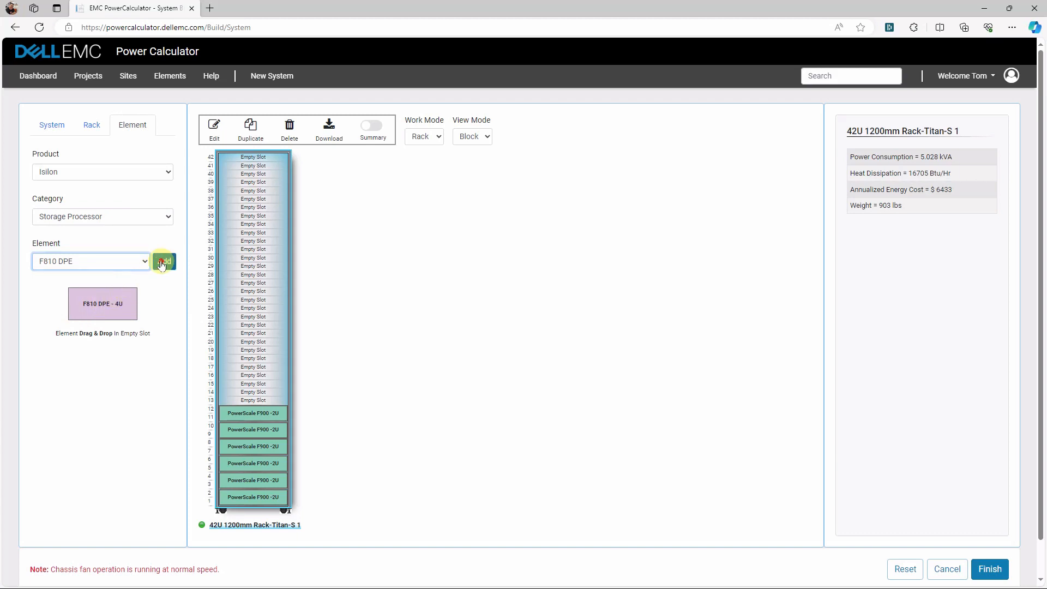
{"action": "left_click", "coordinate": [161, 264]}
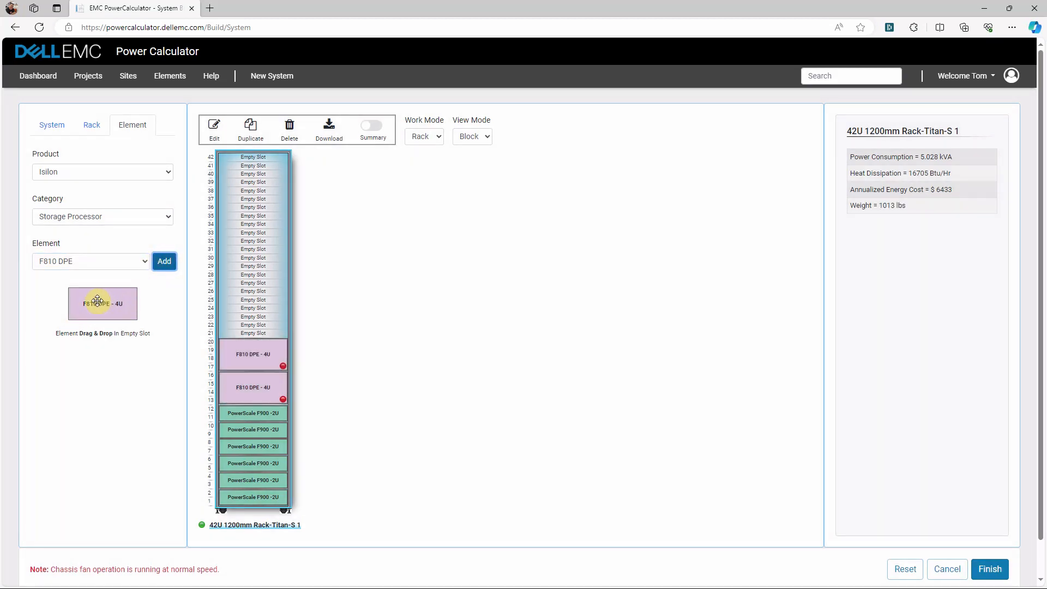
{"action": "left_click_drag", "start_coordinate": [97, 301], "coordinate": [247, 270]}
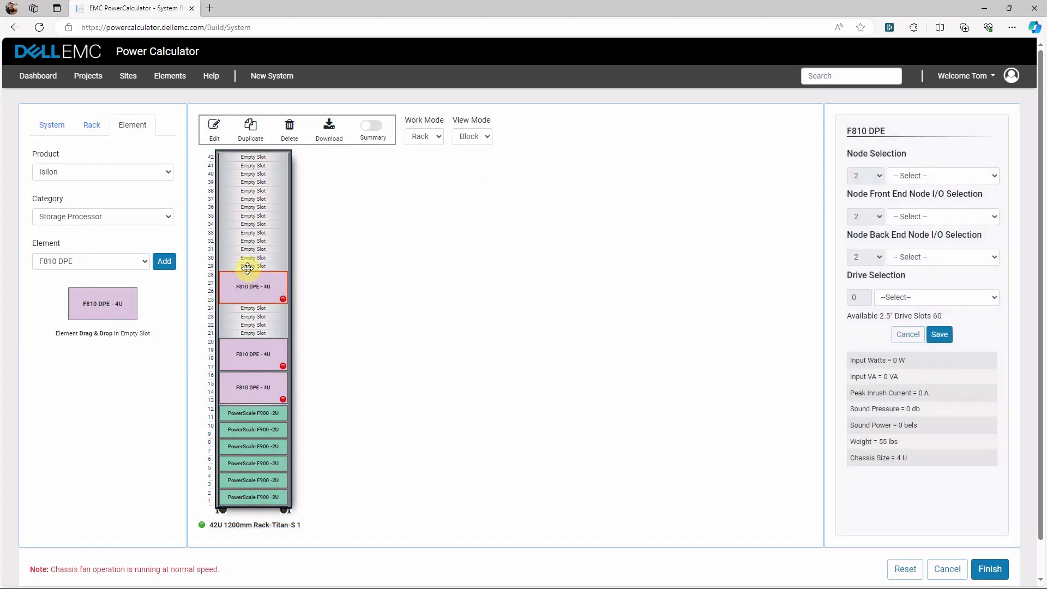
{"action": "left_click_drag", "start_coordinate": [99, 303], "coordinate": [254, 241]}
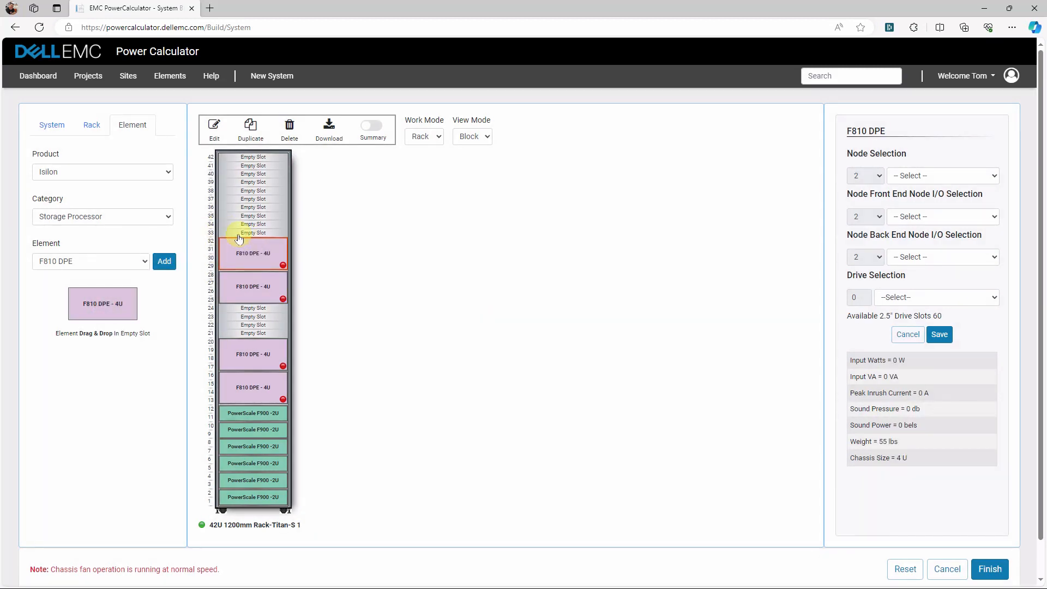
Place two Isilon DELL Z9100-ON 100G 32P switches in rack slots 41 and 40
{"action": "left_click", "coordinate": [168, 217]}
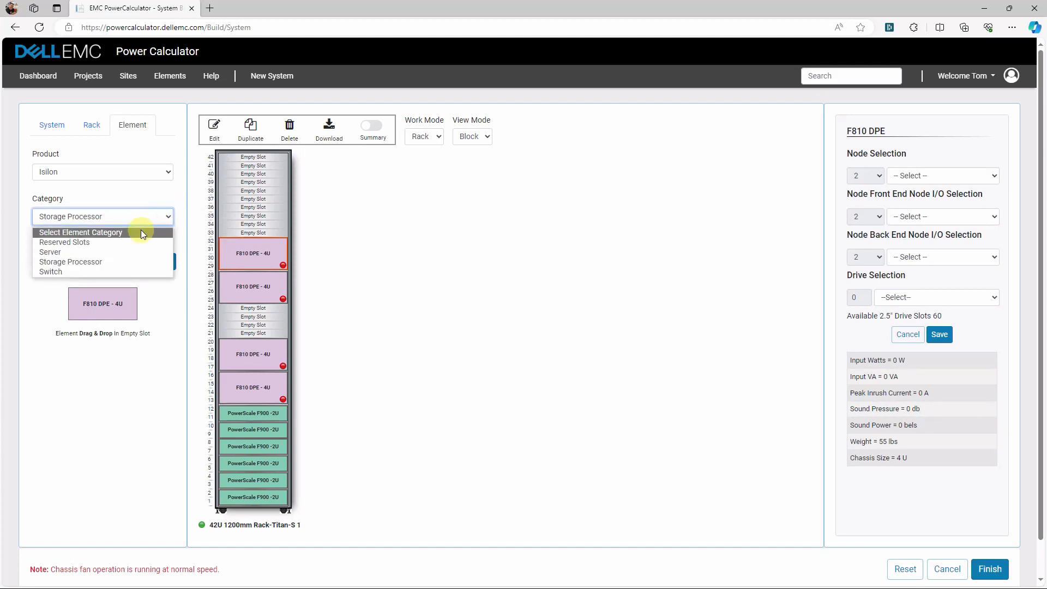
{"action": "left_click", "coordinate": [100, 272]}
{"action": "left_click", "coordinate": [141, 263]}
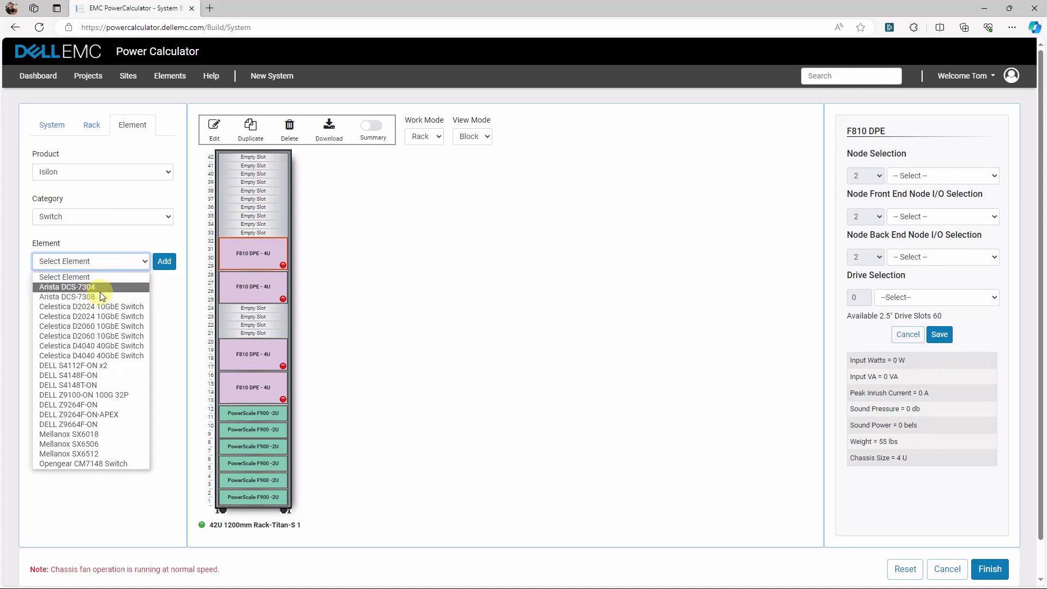
{"action": "left_click", "coordinate": [116, 394]}
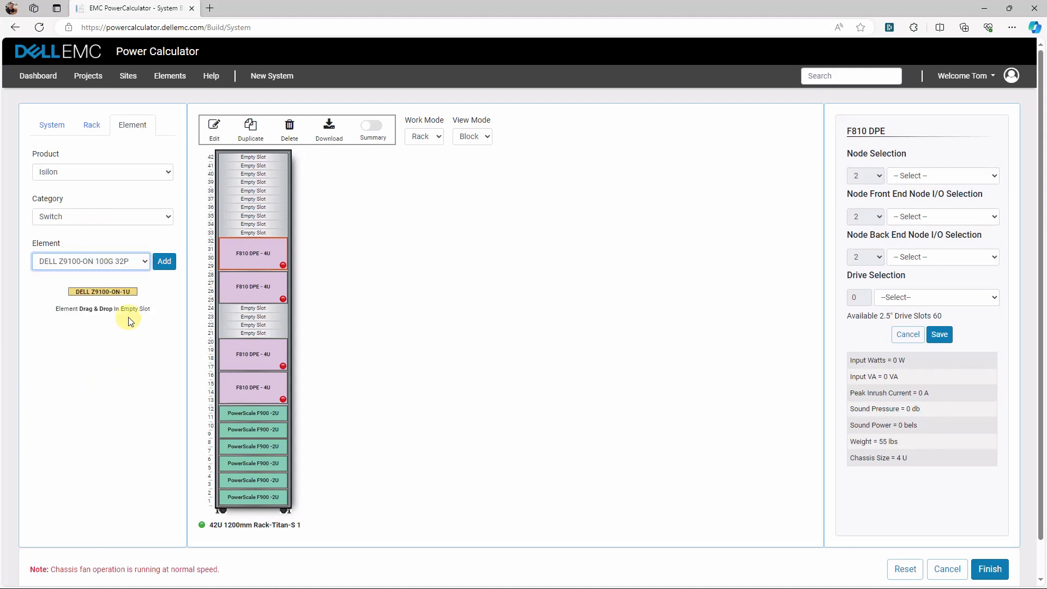
{"action": "left_click_drag", "start_coordinate": [117, 292], "coordinate": [253, 165]}
{"action": "left_click_drag", "start_coordinate": [127, 290], "coordinate": [253, 173]}
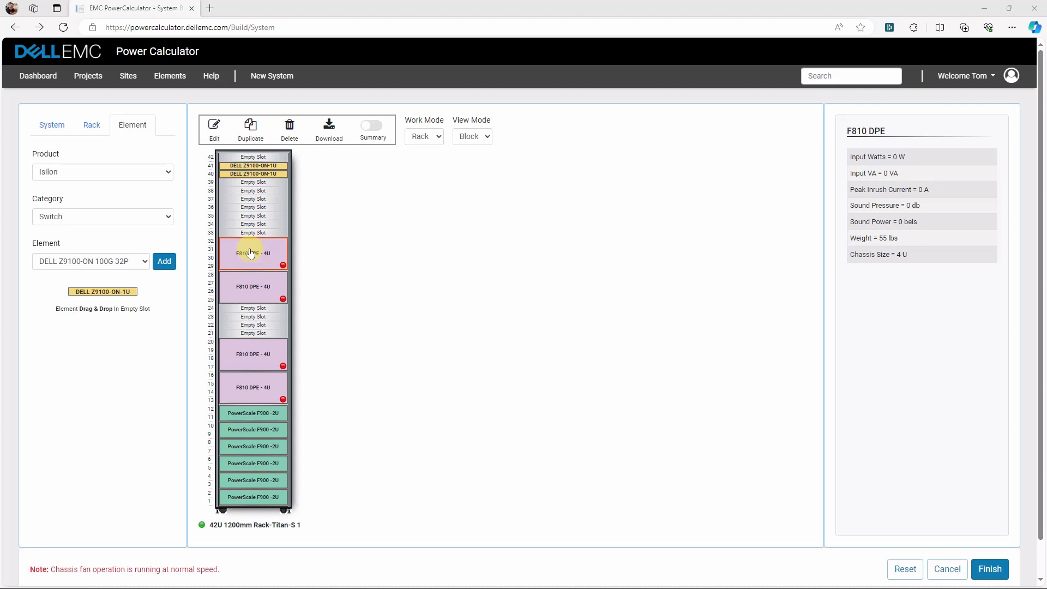
Configure the F810 DPE in slots 29–32 with 4 F810 Nodes, 2x 10GbE (SFP+) front-end and 2x 40GbE + Compression back-end I/O
{"action": "double_click", "coordinate": [250, 254]}
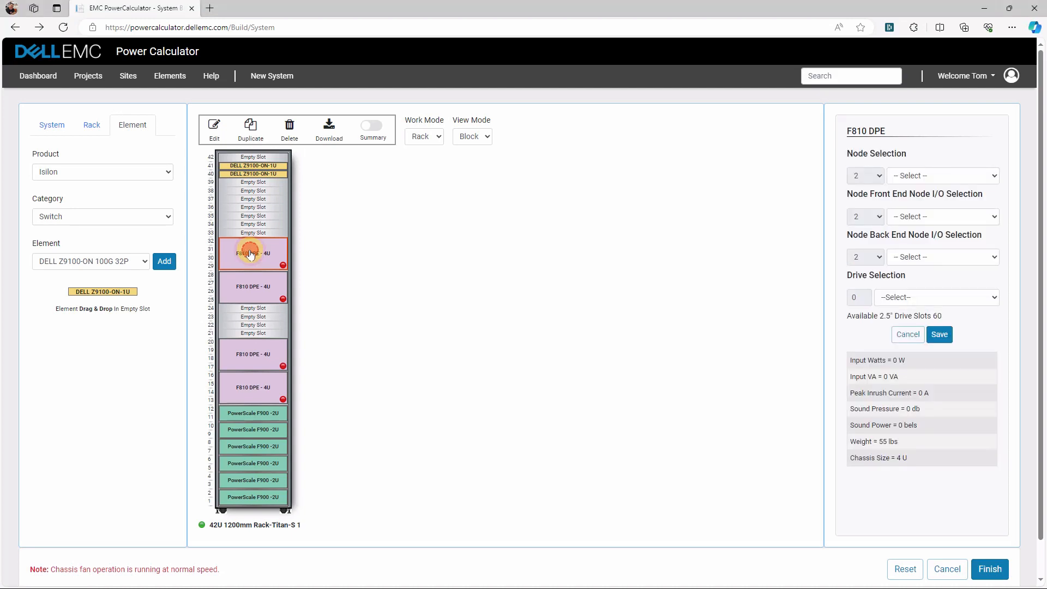
{"action": "left_click", "coordinate": [918, 176]}
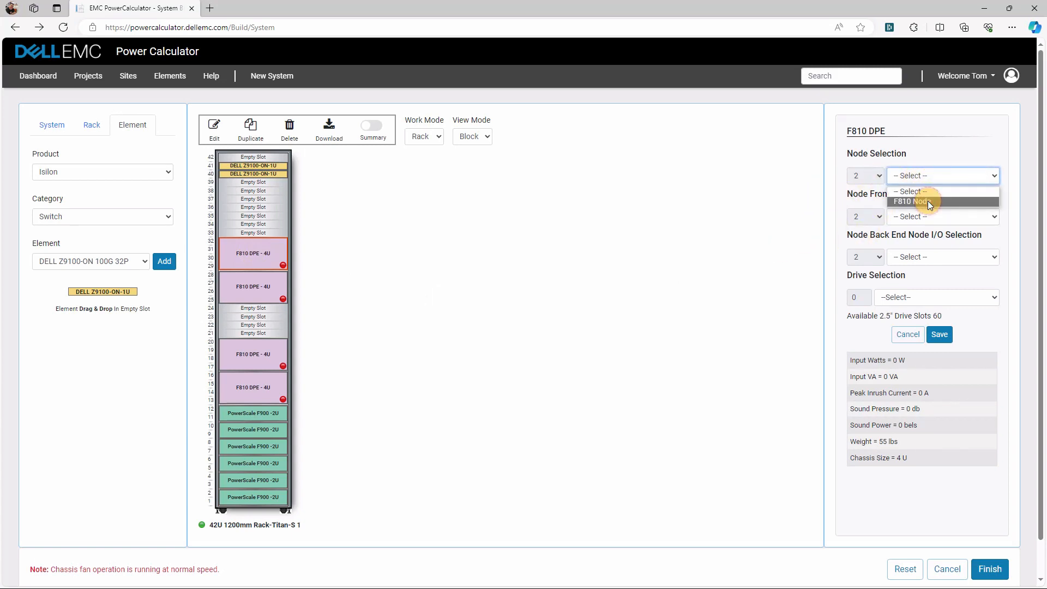
{"action": "left_click", "coordinate": [927, 201]}
{"action": "left_click", "coordinate": [878, 175]}
{"action": "left_click", "coordinate": [863, 198]}
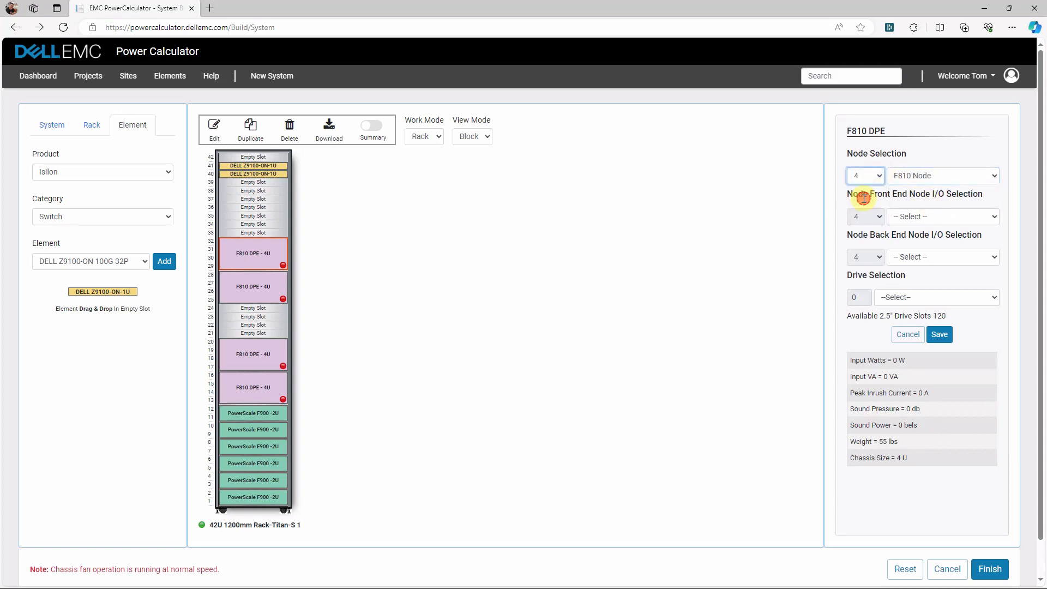
{"action": "left_click", "coordinate": [994, 218]}
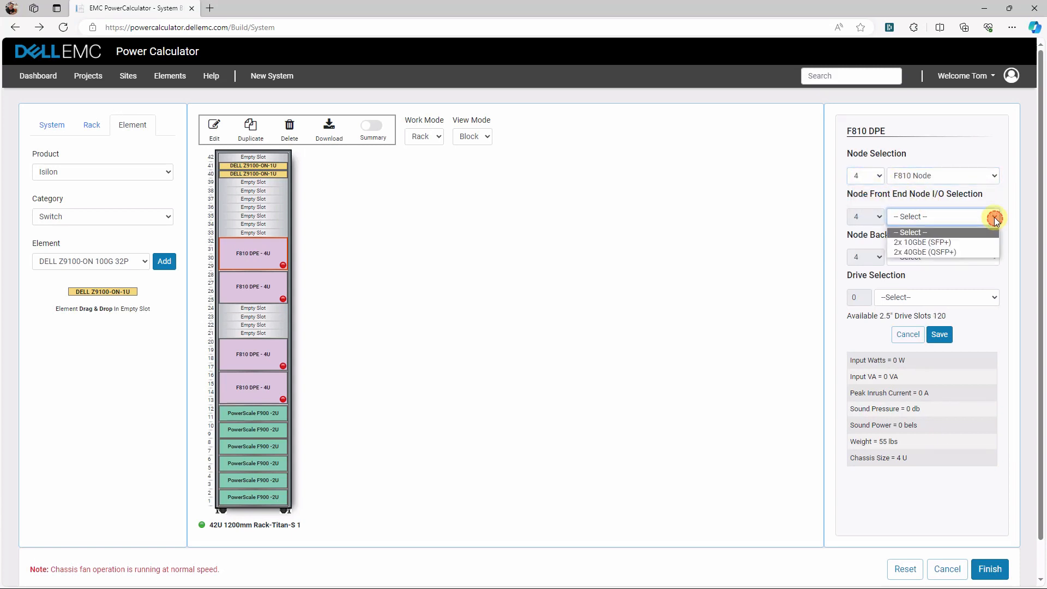
{"action": "left_click", "coordinate": [963, 241]}
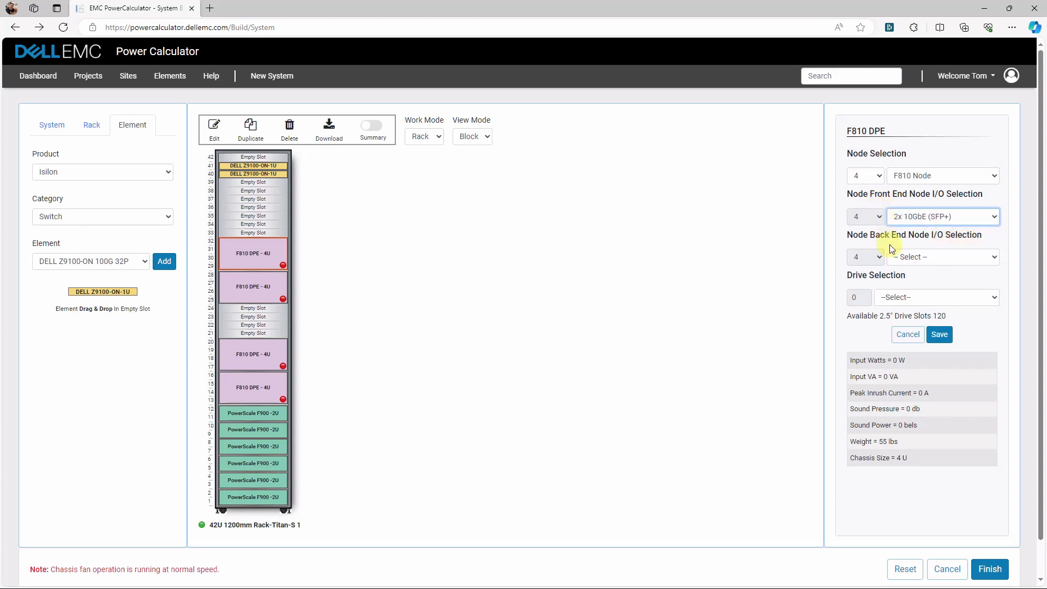
{"action": "left_click", "coordinate": [968, 258]}
{"action": "left_click", "coordinate": [953, 282]}
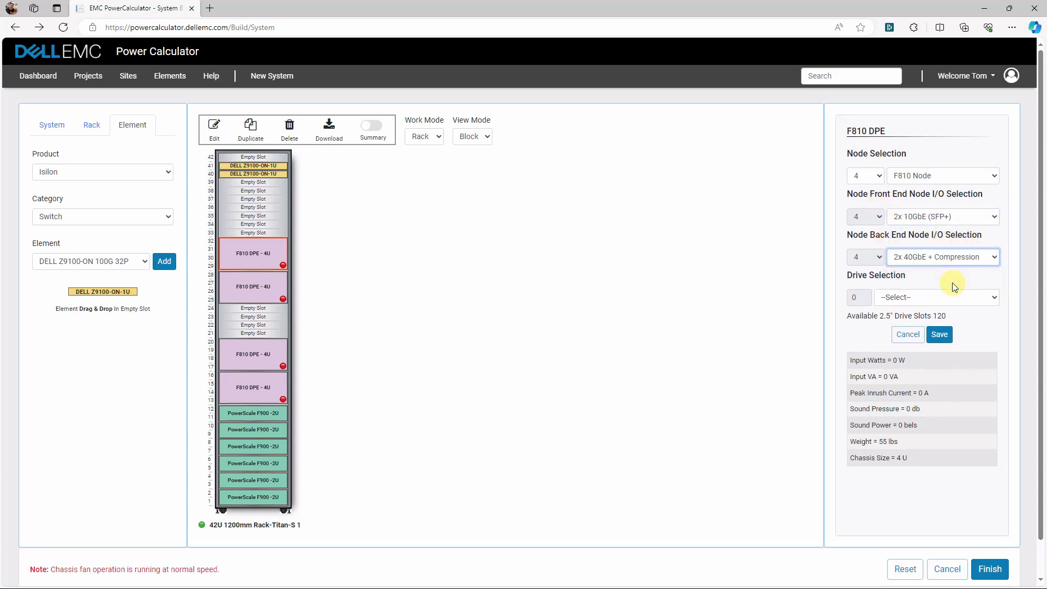
Give the F810 DPE 120 drives of type 15.36TB SAS 12GB Flash 2.5" and save its configuration
{"action": "left_click", "coordinate": [994, 298]}
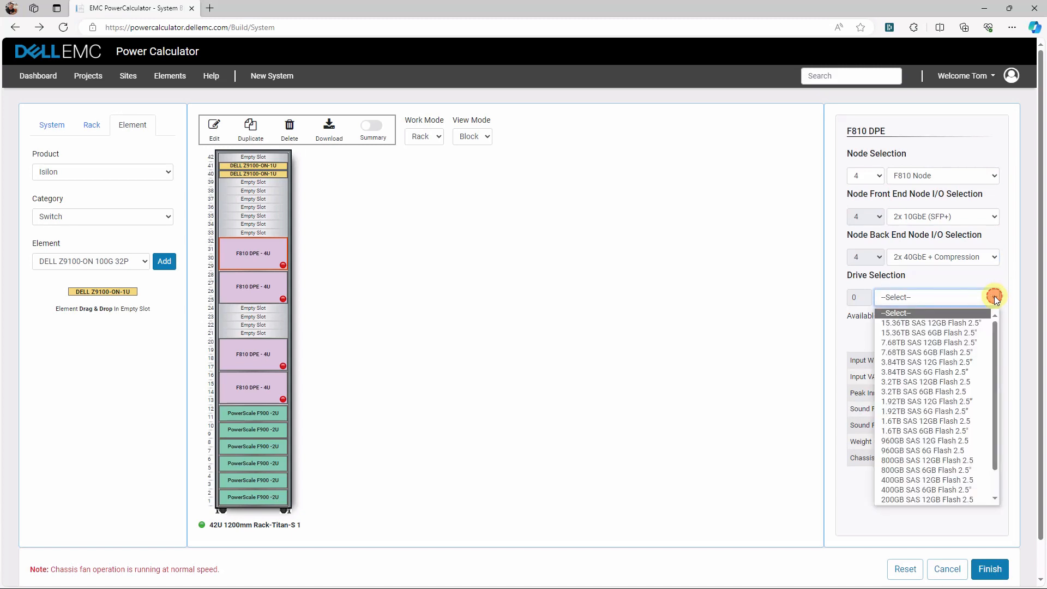
{"action": "left_click", "coordinate": [969, 323]}
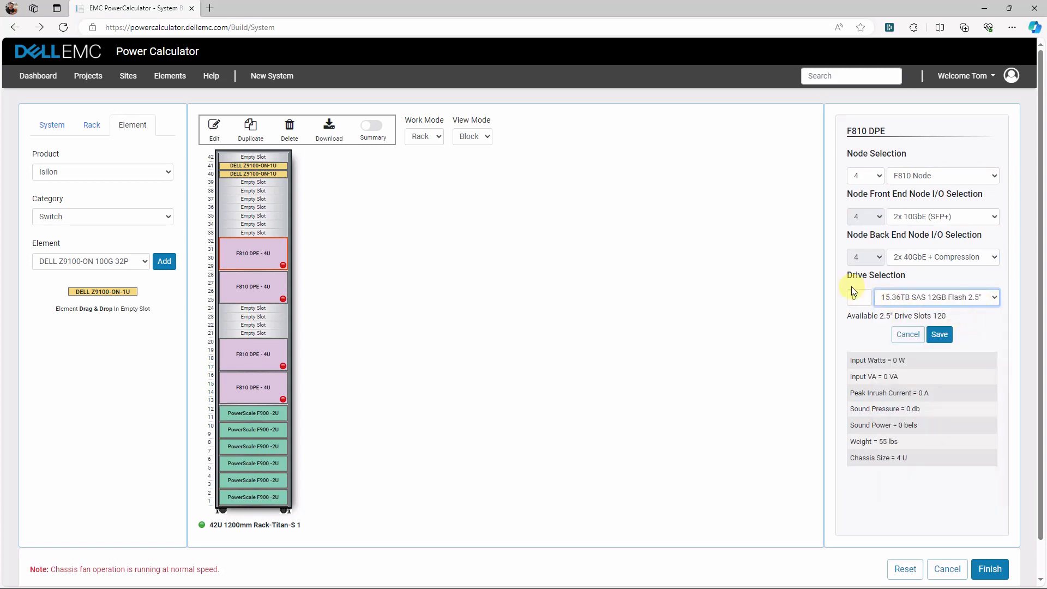
{"action": "left_click", "coordinate": [862, 298]}
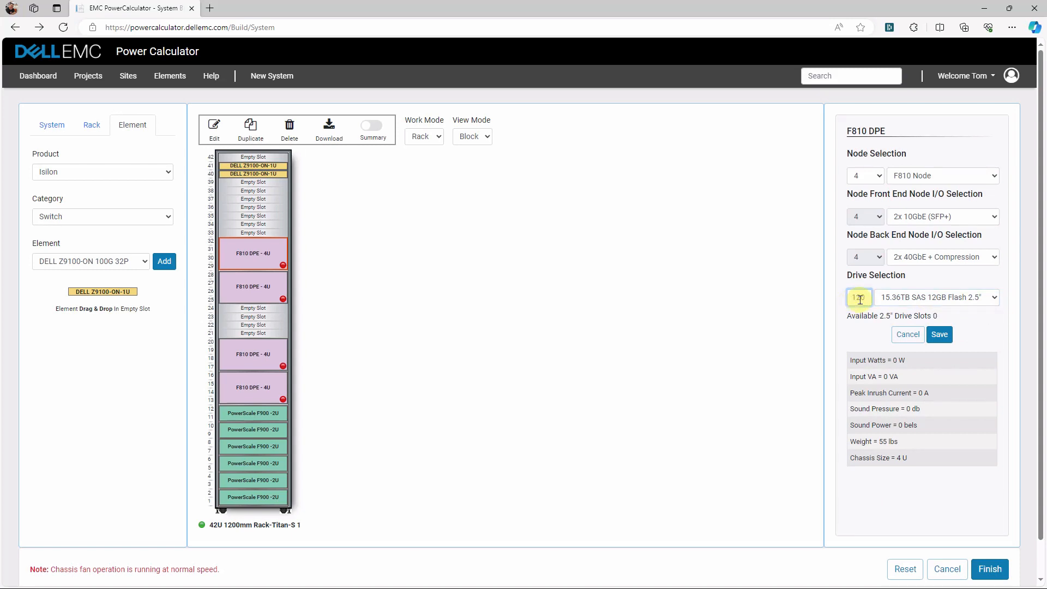
{"action": "key", "text": "Tab"}
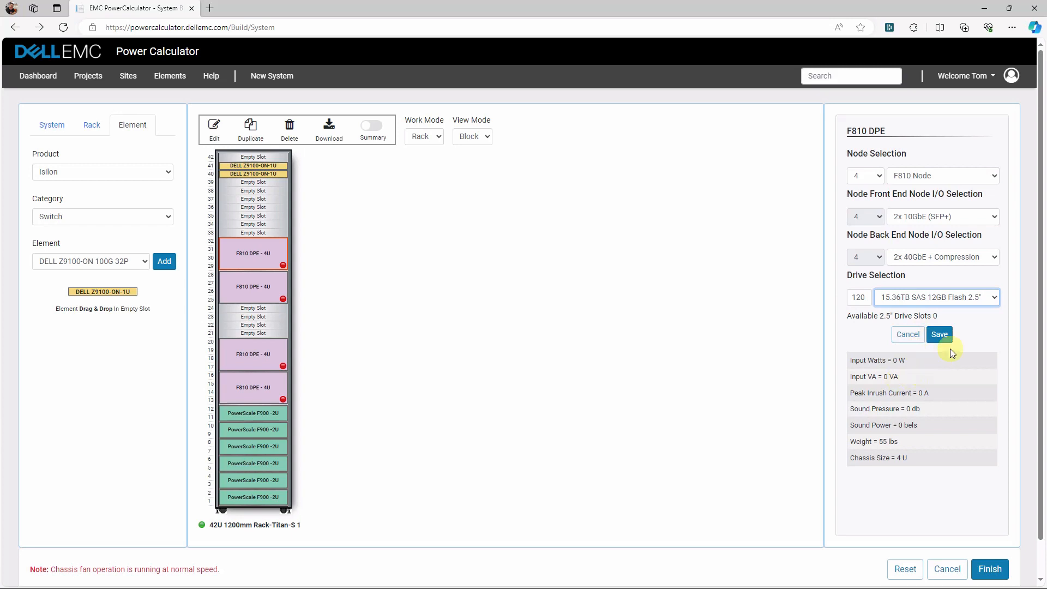
{"action": "left_click", "coordinate": [935, 333]}
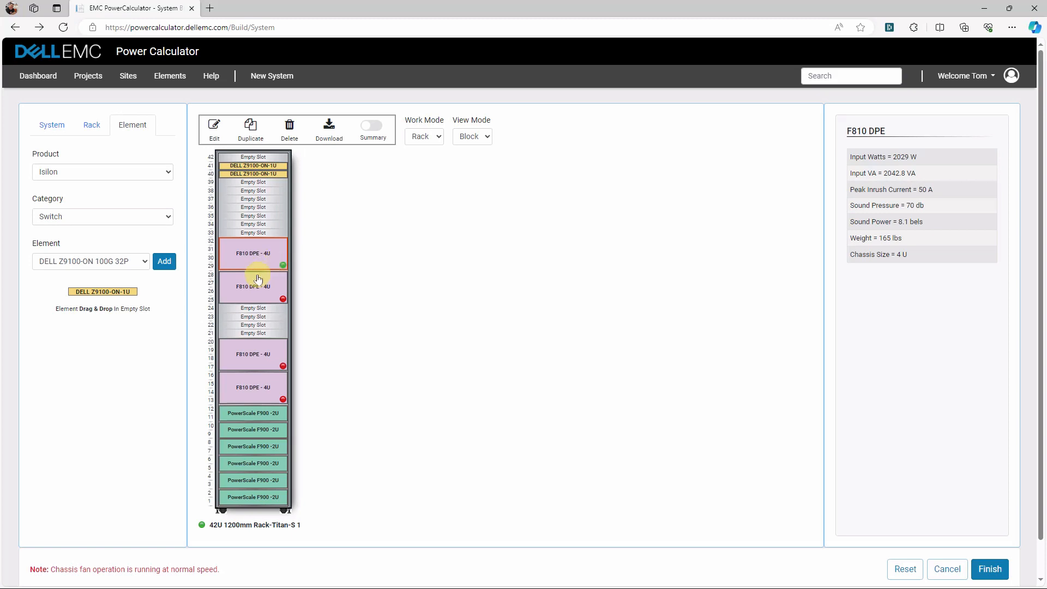
Duplicate the configured F810 DPE from slots 29–32 within the rack
{"action": "left_click", "coordinate": [252, 249]}
{"action": "left_click", "coordinate": [239, 243]}
{"action": "left_click", "coordinate": [250, 129]}
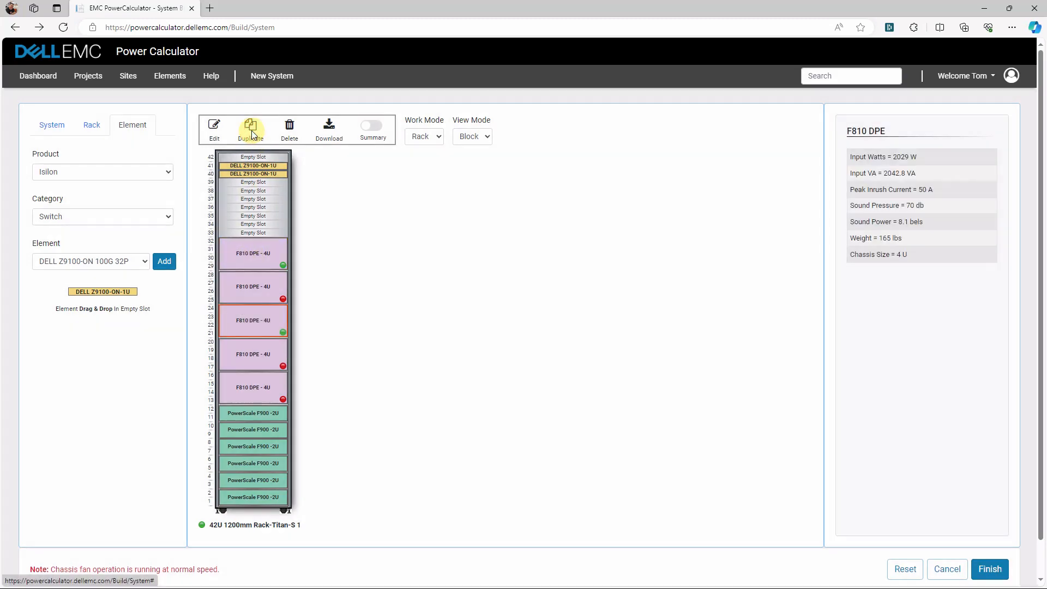
{"action": "left_click_drag", "start_coordinate": [259, 315], "coordinate": [358, 300]}
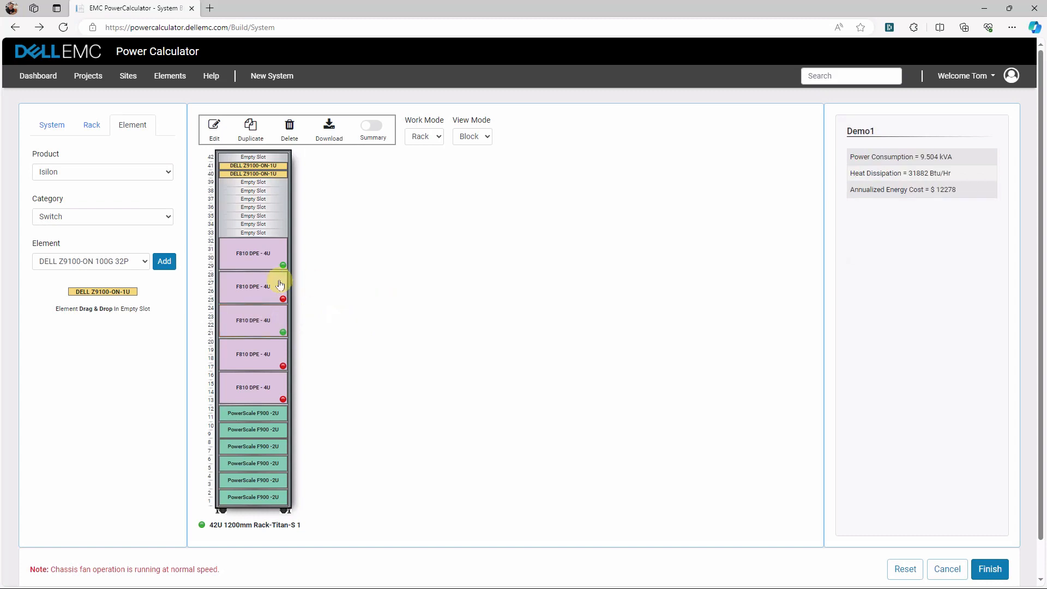
Delete the three unconfigured F810 DPE elements and move the duplicated one down to slots 13–16, directly above the F900 nodes
{"action": "left_click", "coordinate": [253, 287]}
{"action": "left_click", "coordinate": [290, 129]}
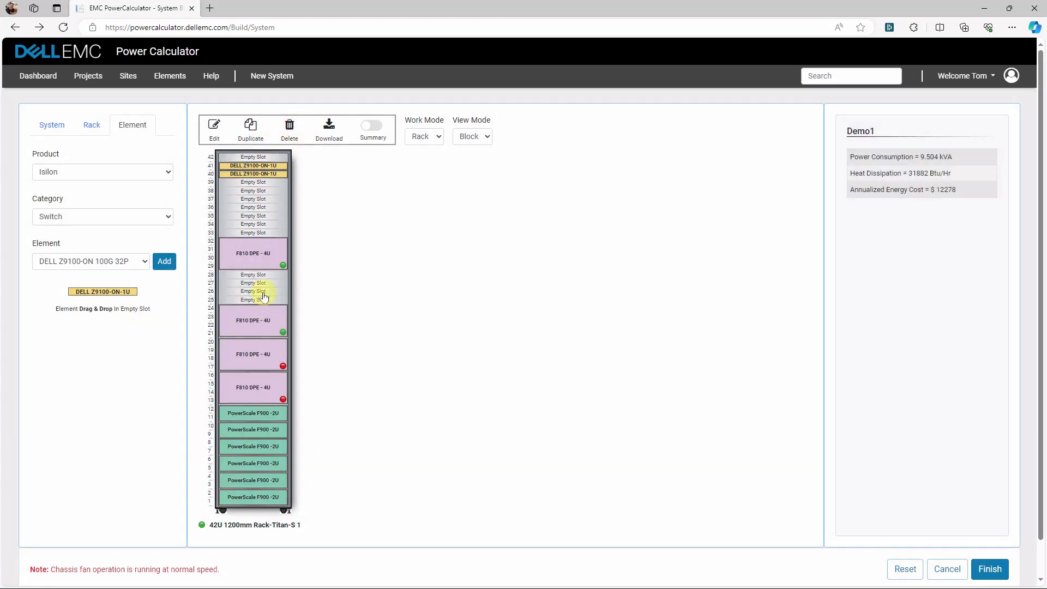
{"action": "left_click", "coordinate": [248, 363]}
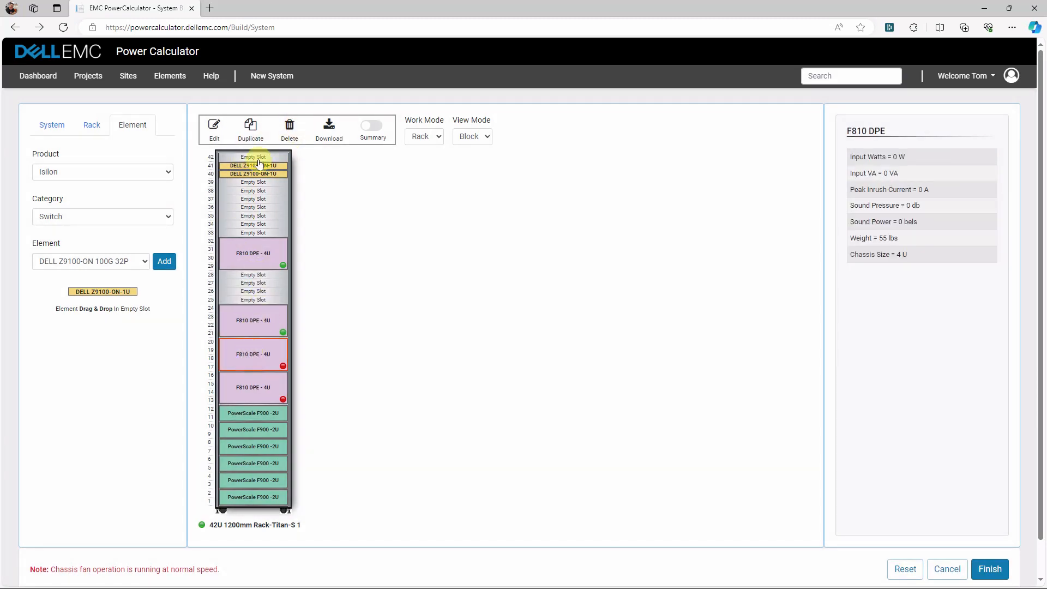
{"action": "left_click", "coordinate": [289, 129]}
{"action": "left_click", "coordinate": [256, 387]}
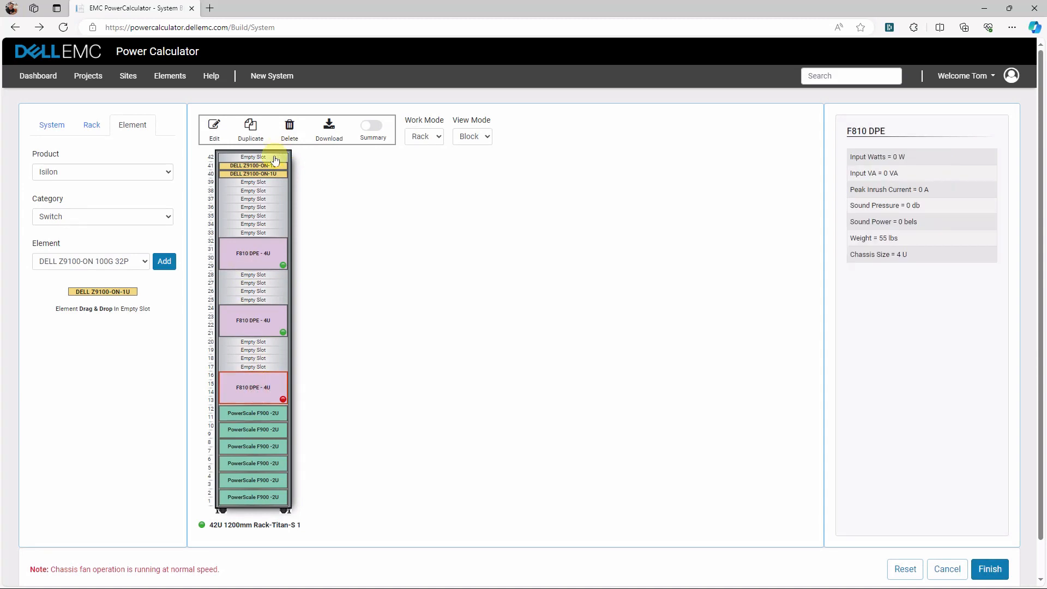
{"action": "left_click", "coordinate": [289, 129]}
{"action": "left_click_drag", "start_coordinate": [254, 323], "coordinate": [257, 372]}
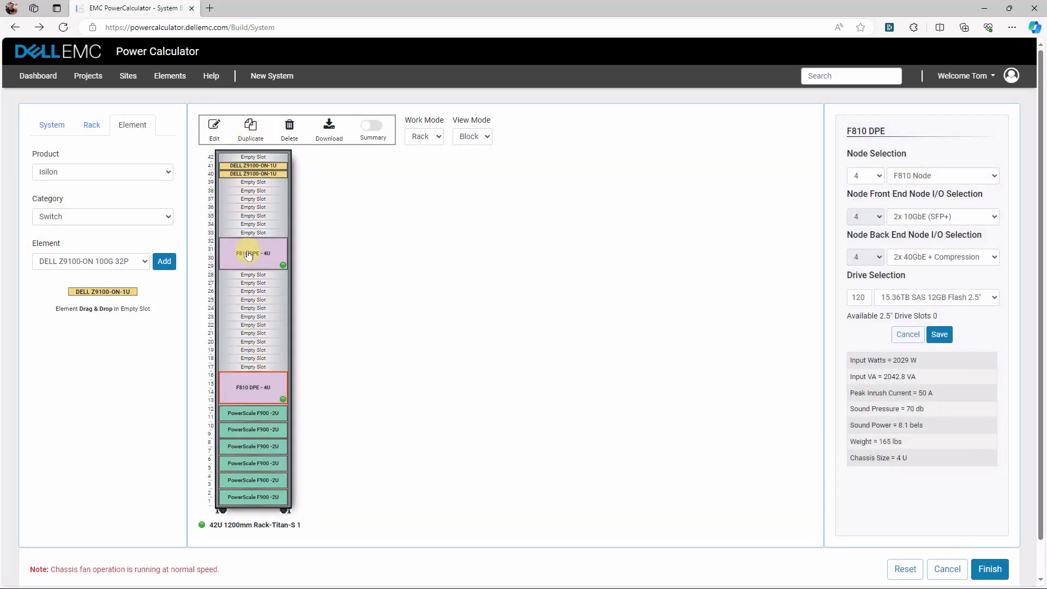
Duplicate the F810 DPE in slots 13–16 into slots 17–20 and place another copy in slots 25–28, below the topmost F810 DPE
{"action": "left_click", "coordinate": [243, 127]}
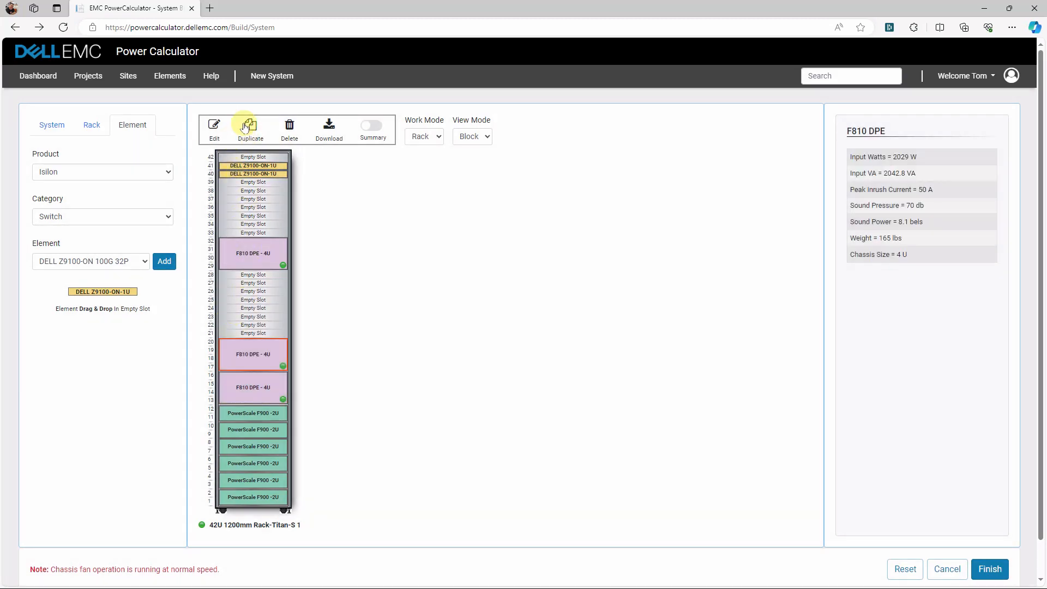
{"action": "left_click", "coordinate": [248, 125]}
{"action": "left_click_drag", "start_coordinate": [245, 304], "coordinate": [236, 265]}
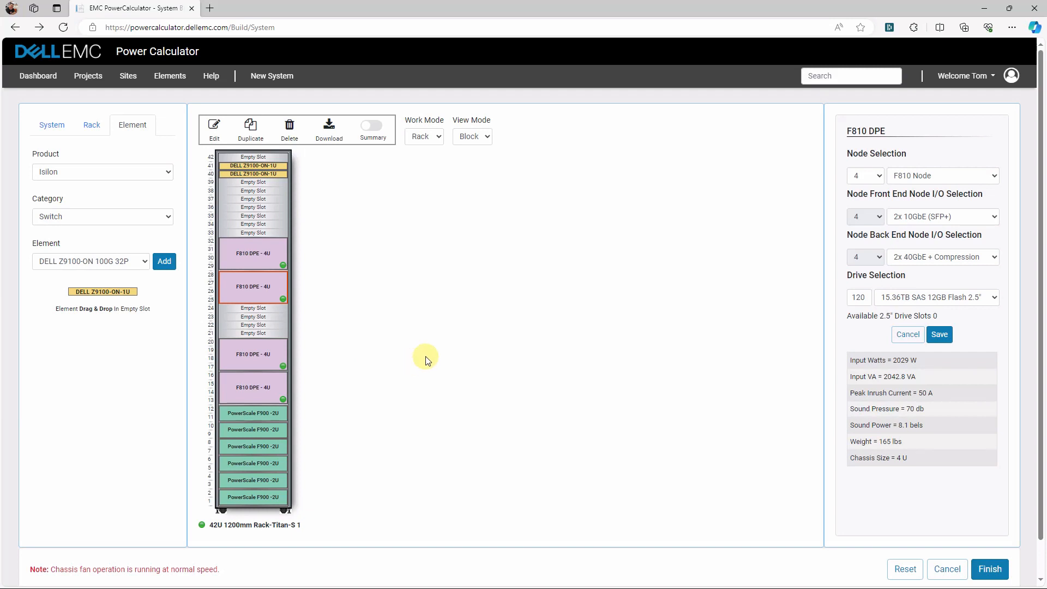
Examine the specifications of the F810 DPE in slots 29–32, the Z9100-ON switch in slot 40 and the topmost F900 node
{"action": "left_click", "coordinate": [255, 251]}
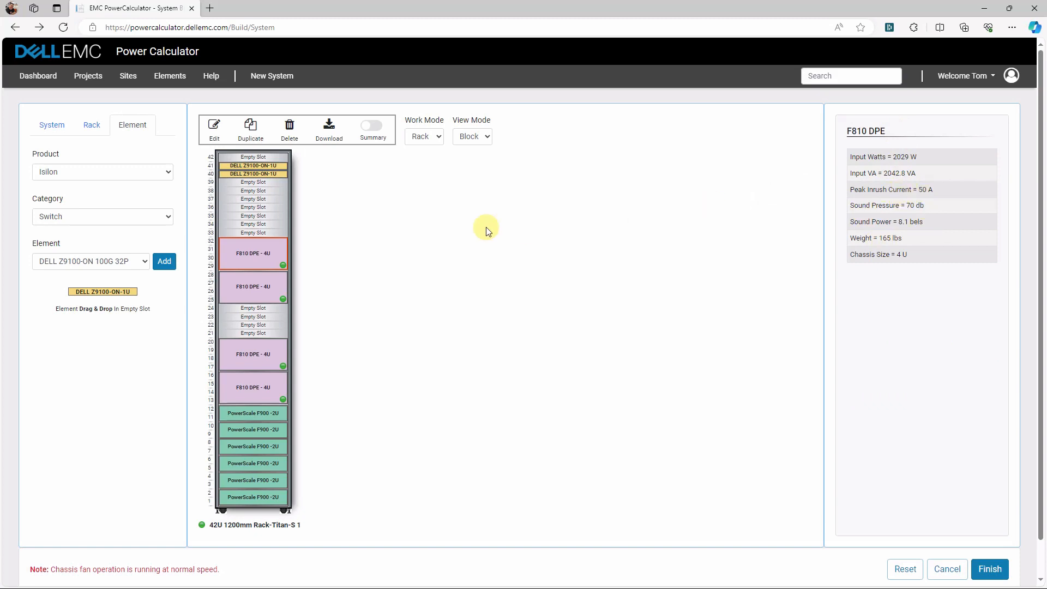
{"action": "left_click", "coordinate": [272, 174]}
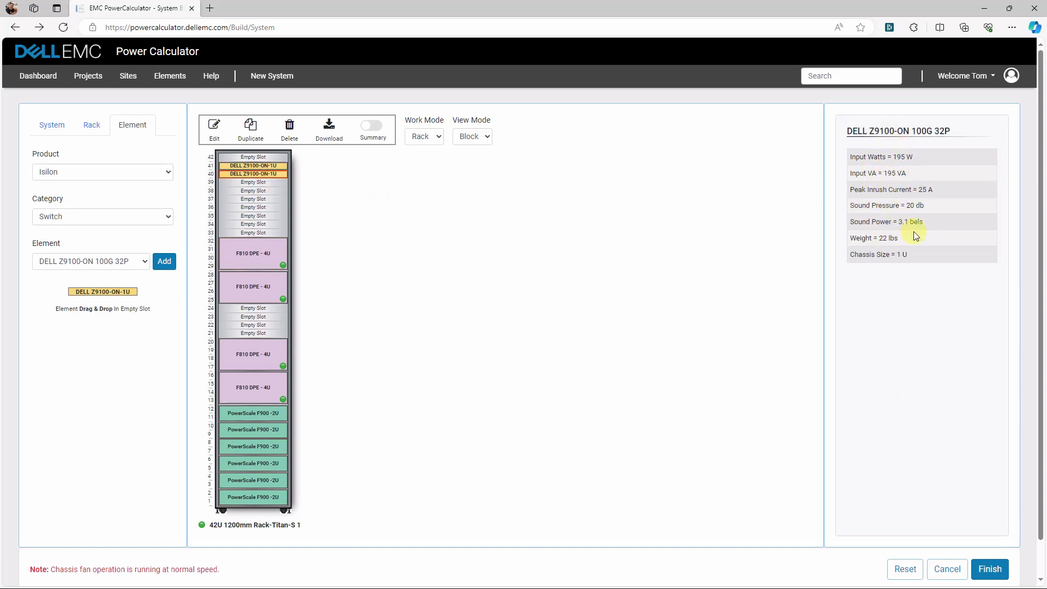
{"action": "left_click", "coordinate": [273, 413]}
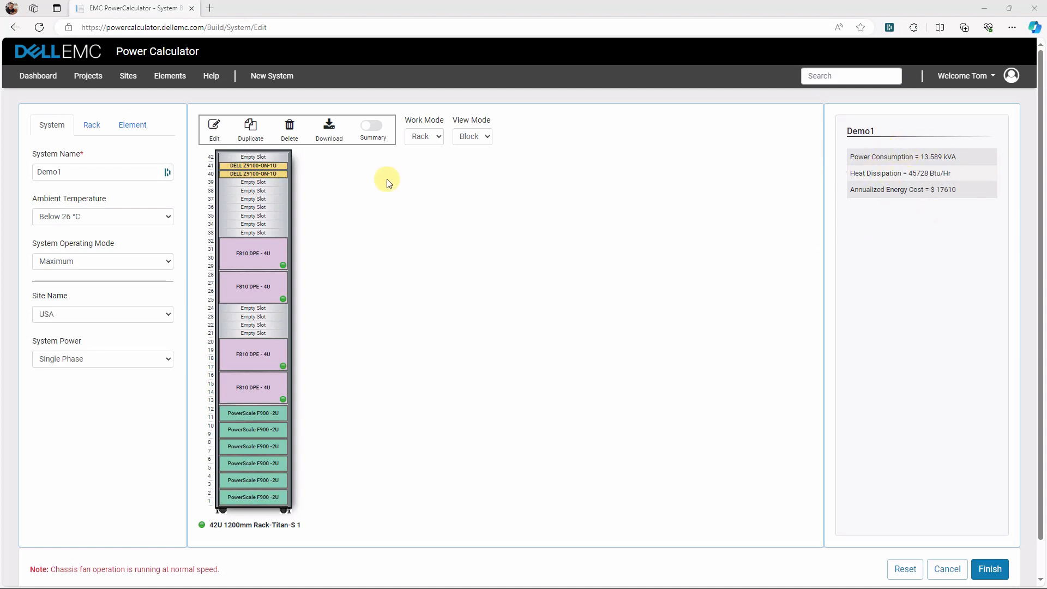
Turn on the summary for the rack and examine its power, heat, energy cost and weight figures
{"action": "left_click", "coordinate": [372, 126]}
{"action": "scroll", "coordinate": [354, 328], "scroll_direction": "down", "scroll_amount": 2}
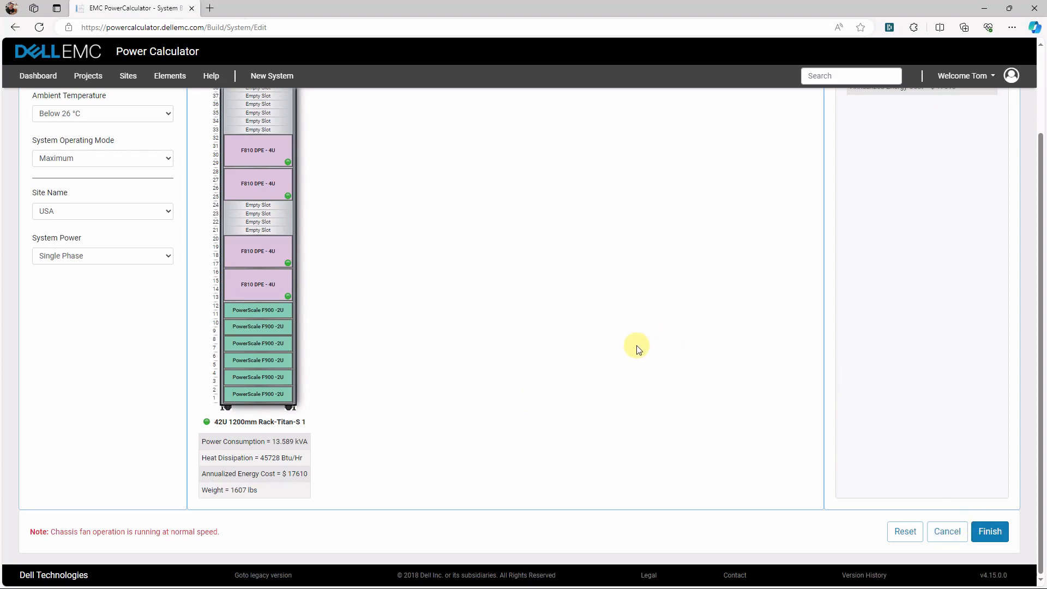
{"action": "scroll", "coordinate": [638, 348], "scroll_direction": "up", "scroll_amount": 2}
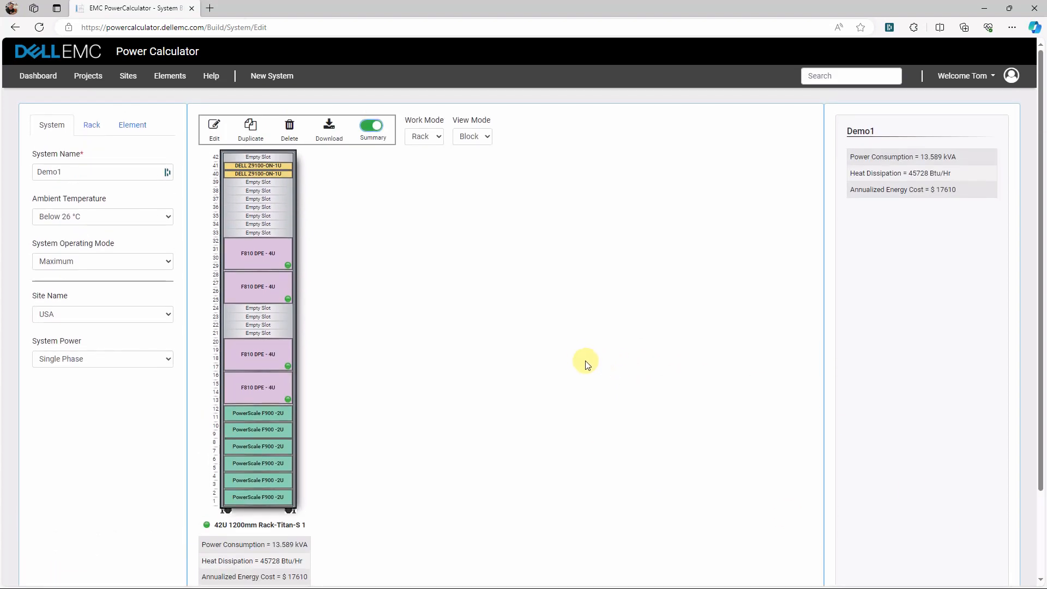
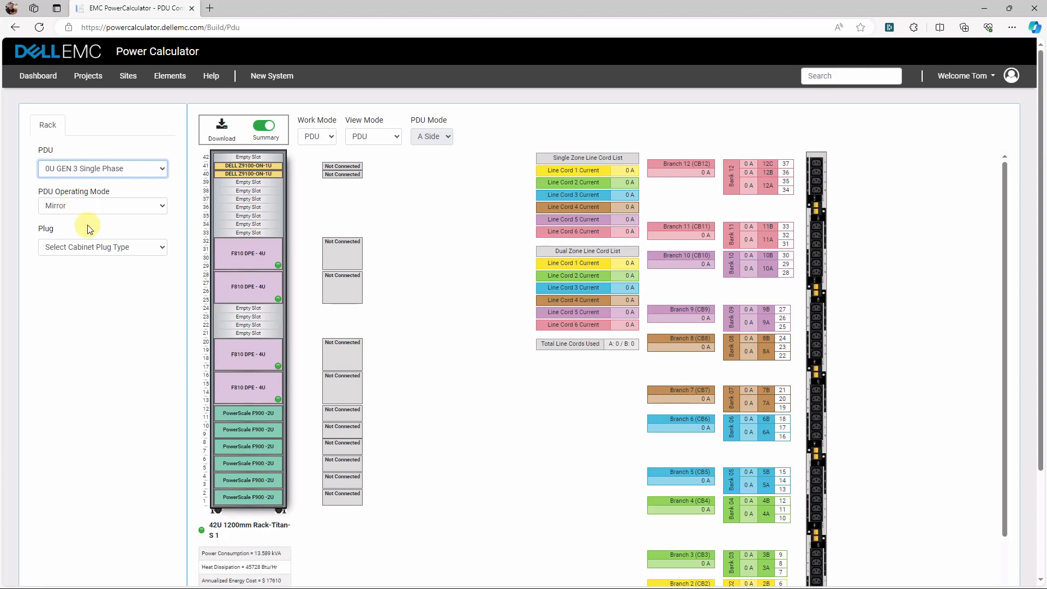
Choose L6-30P as the PDU plug type and switch on Jumper 1, Jumper 3 and Jumper 5
{"action": "left_click", "coordinate": [100, 246]}
{"action": "left_click", "coordinate": [84, 271]}
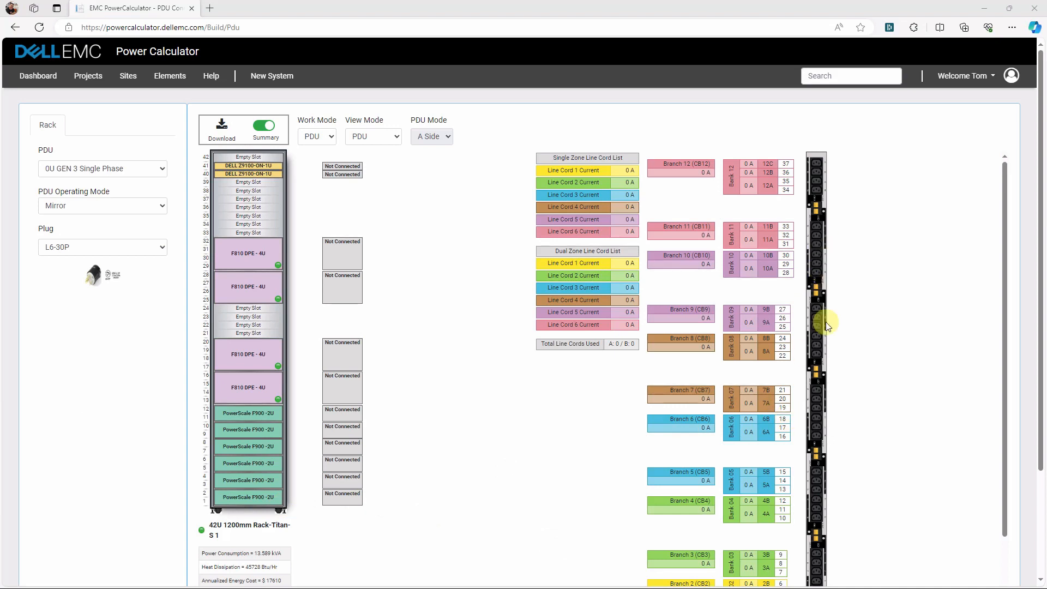
{"action": "scroll", "coordinate": [922, 347], "scroll_direction": "down", "scroll_amount": 2}
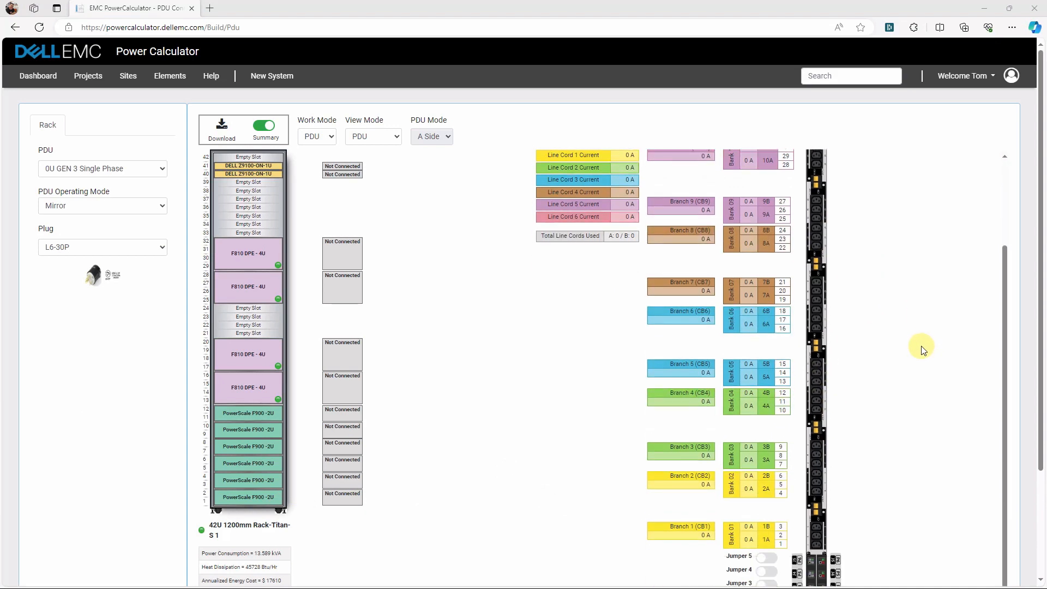
{"action": "left_click_drag", "start_coordinate": [1039, 384], "coordinate": [1037, 464]}
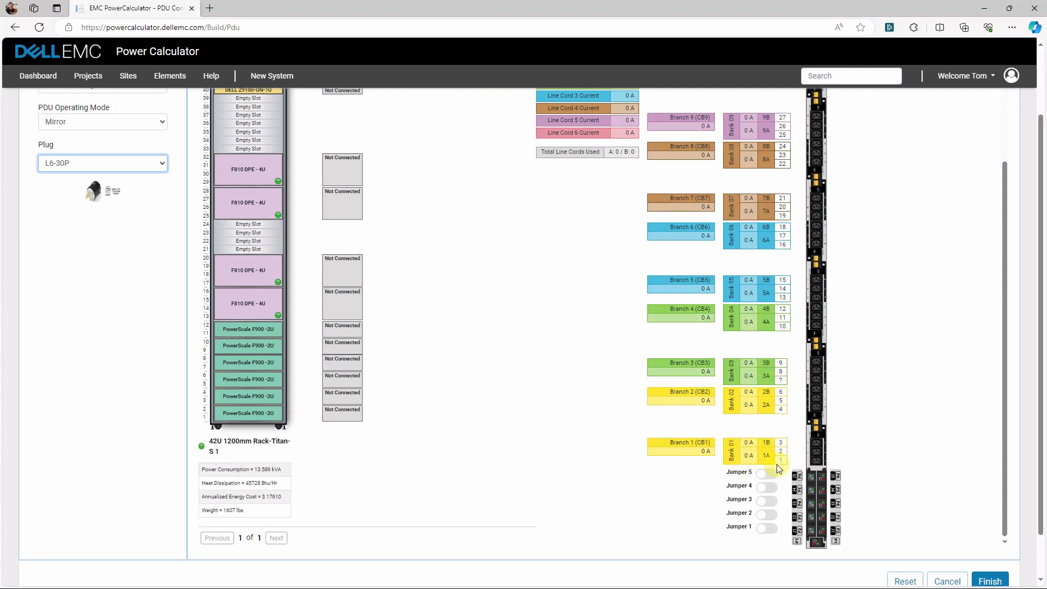
{"action": "left_click", "coordinate": [770, 532]}
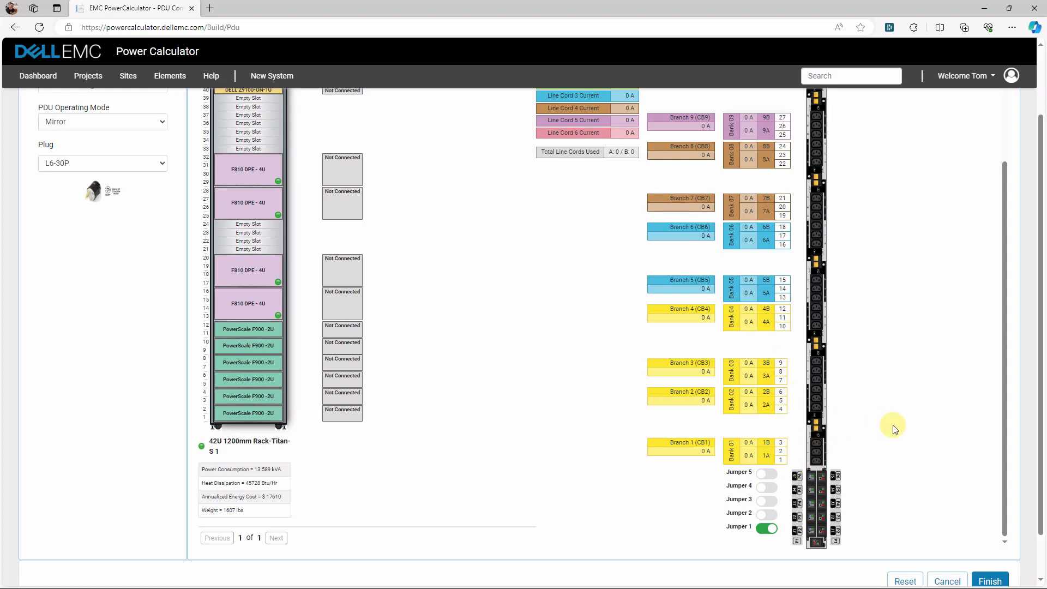
{"action": "left_click", "coordinate": [767, 501]}
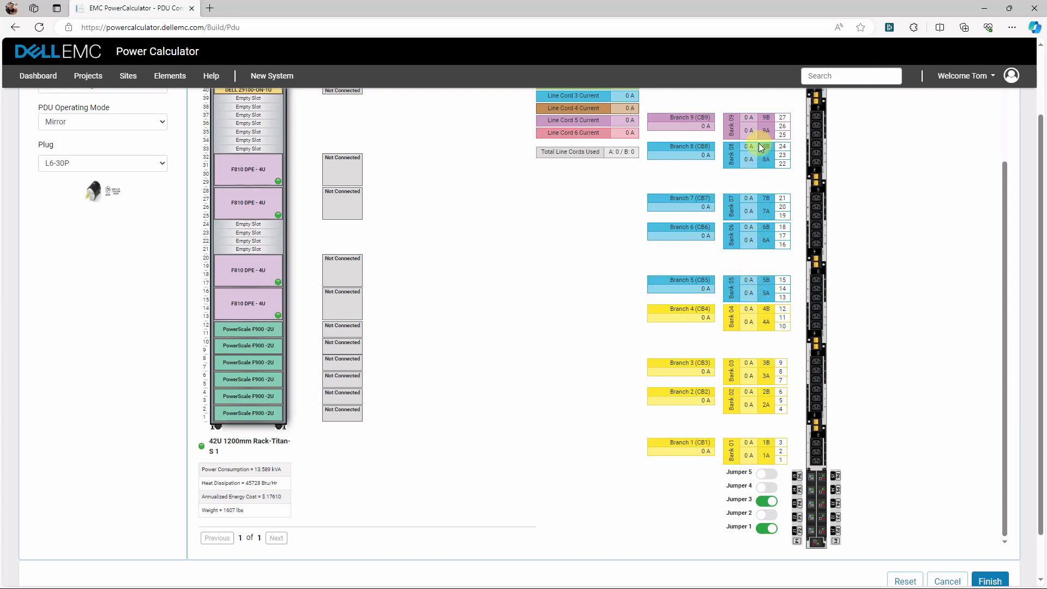
{"action": "left_click", "coordinate": [765, 473]}
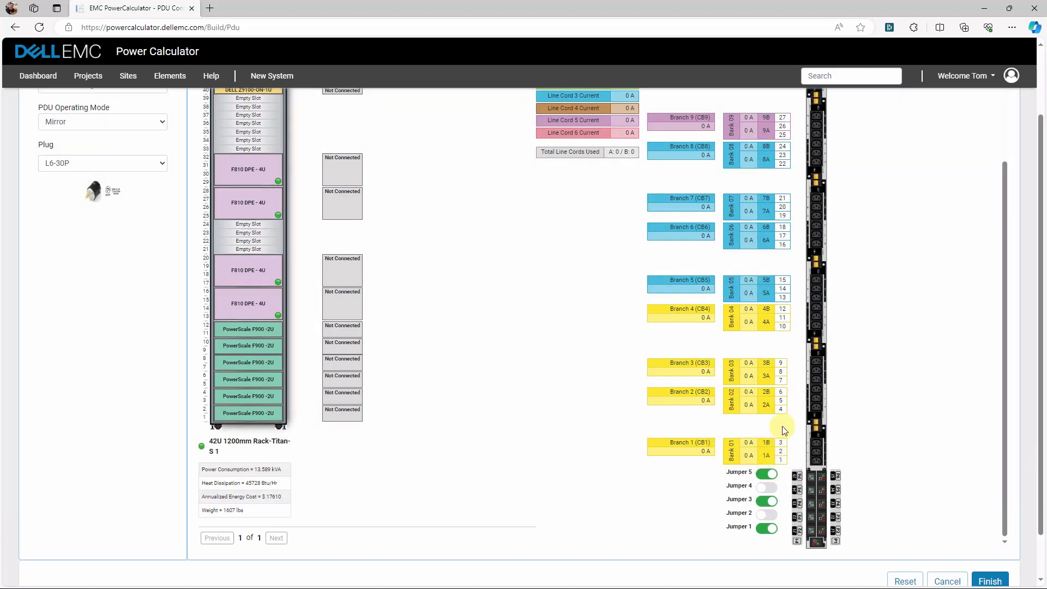
Examine how the PDU branches and banks are grouped by line cord with Jumpers 1, 3 and 5 on
{"action": "scroll", "coordinate": [764, 398], "scroll_direction": "up", "scroll_amount": 2}
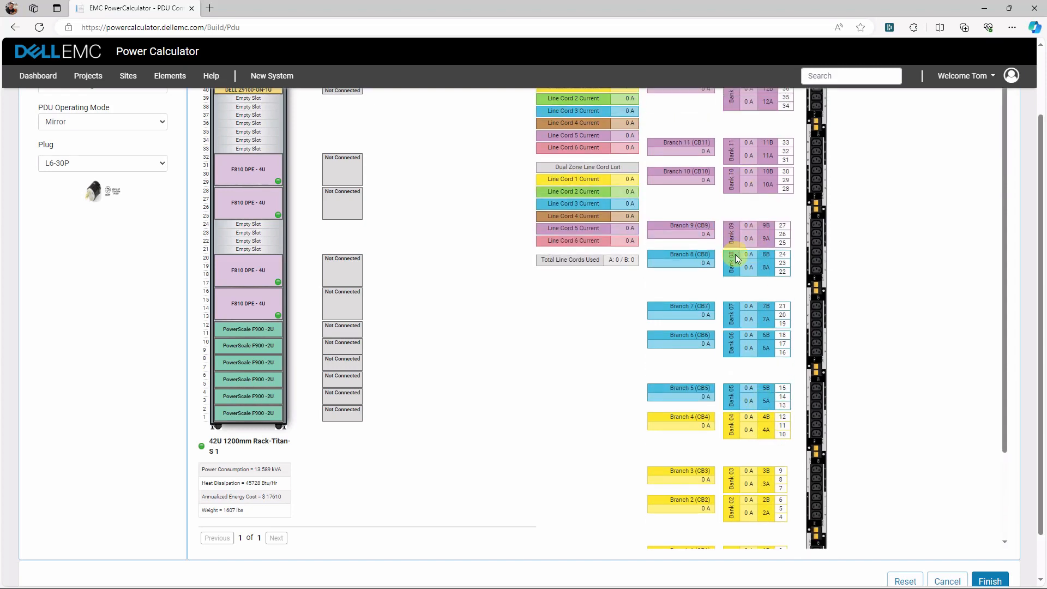
{"action": "scroll", "coordinate": [734, 254], "scroll_direction": "up", "scroll_amount": 2}
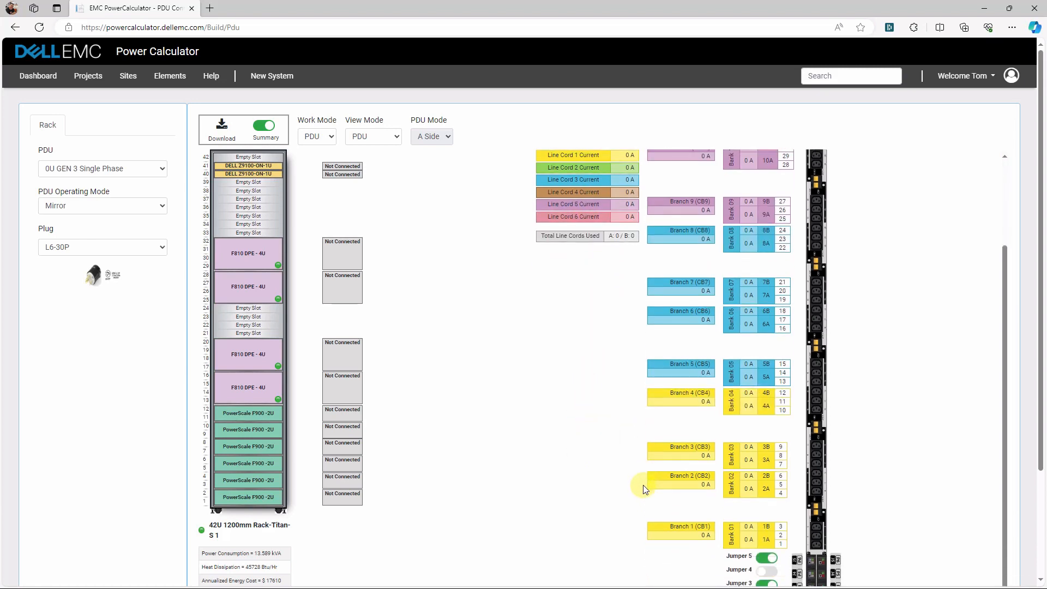
{"action": "scroll", "coordinate": [648, 486], "scroll_direction": "down", "scroll_amount": 5}
{"action": "left_click", "coordinate": [768, 450]}
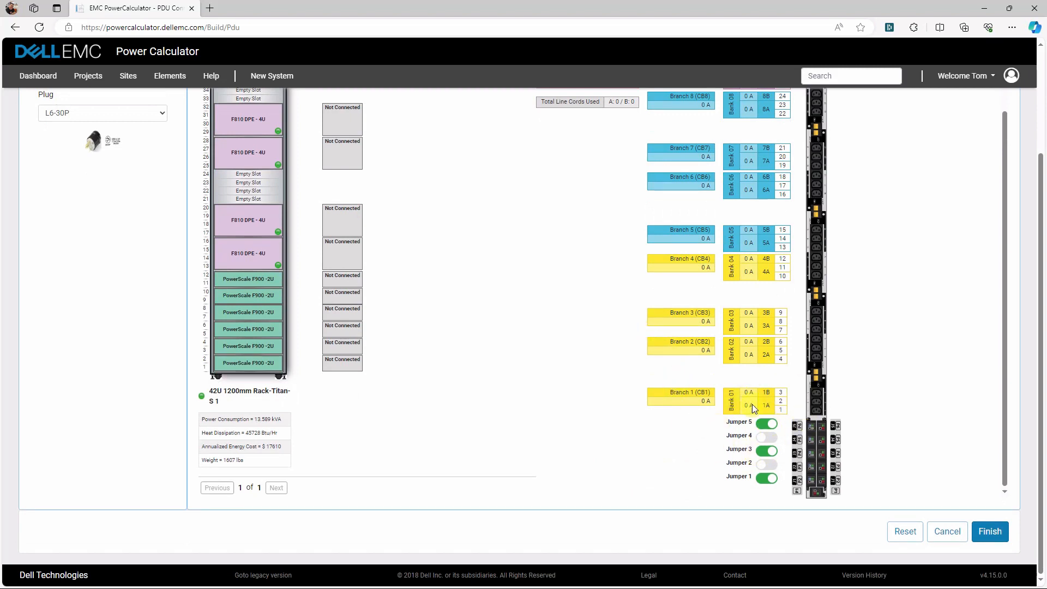
{"action": "scroll", "coordinate": [866, 319], "scroll_direction": "up", "scroll_amount": 2}
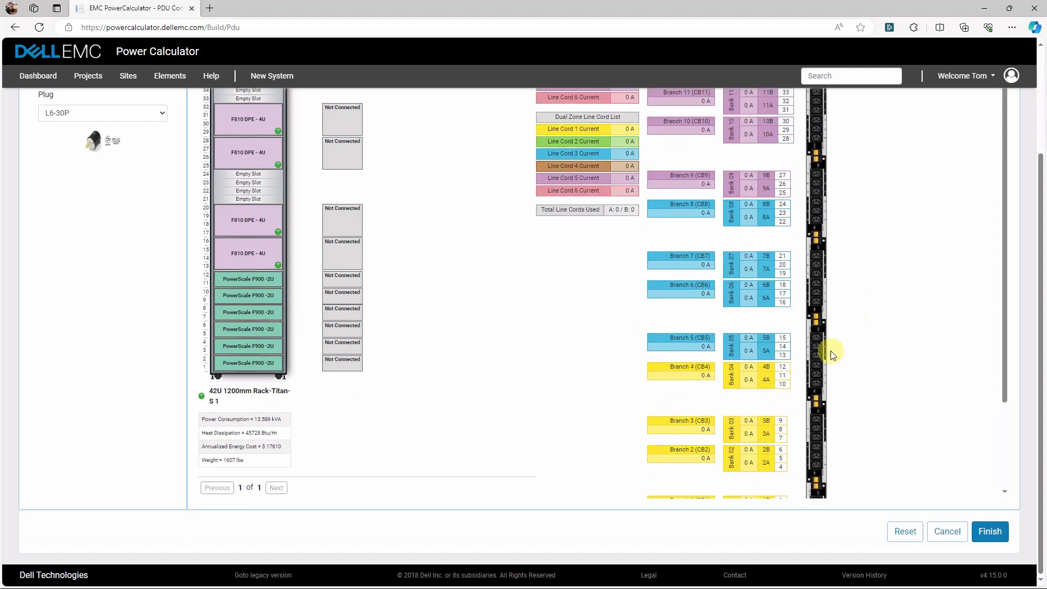
{"action": "scroll", "coordinate": [892, 323], "scroll_direction": "down", "scroll_amount": 2}
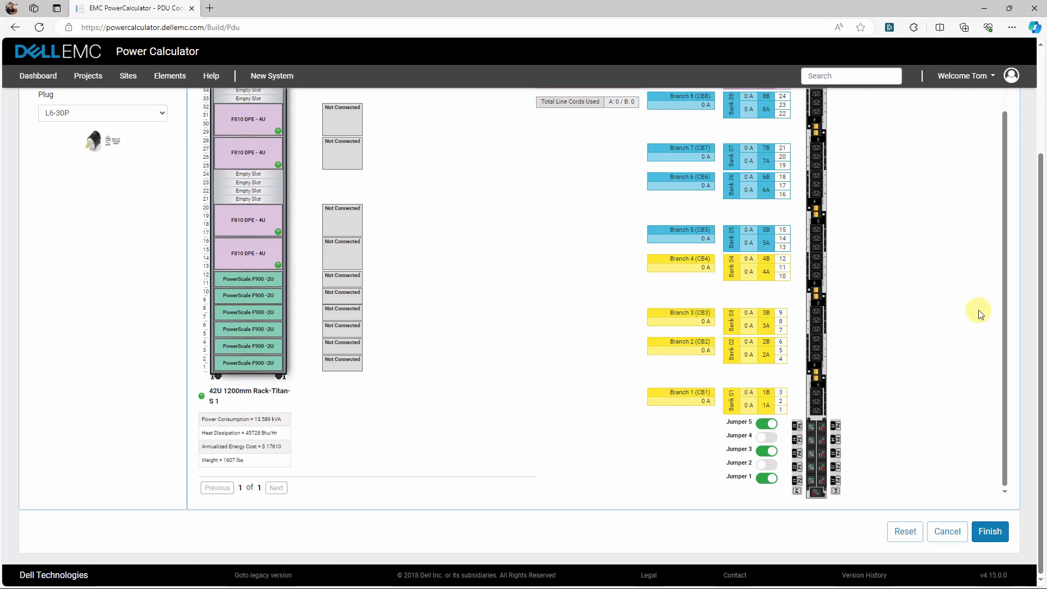
Switch Jumper 1 off, compare the line cord grouping of the PDU branches, and switch the jumper back on
{"action": "left_click", "coordinate": [766, 478]}
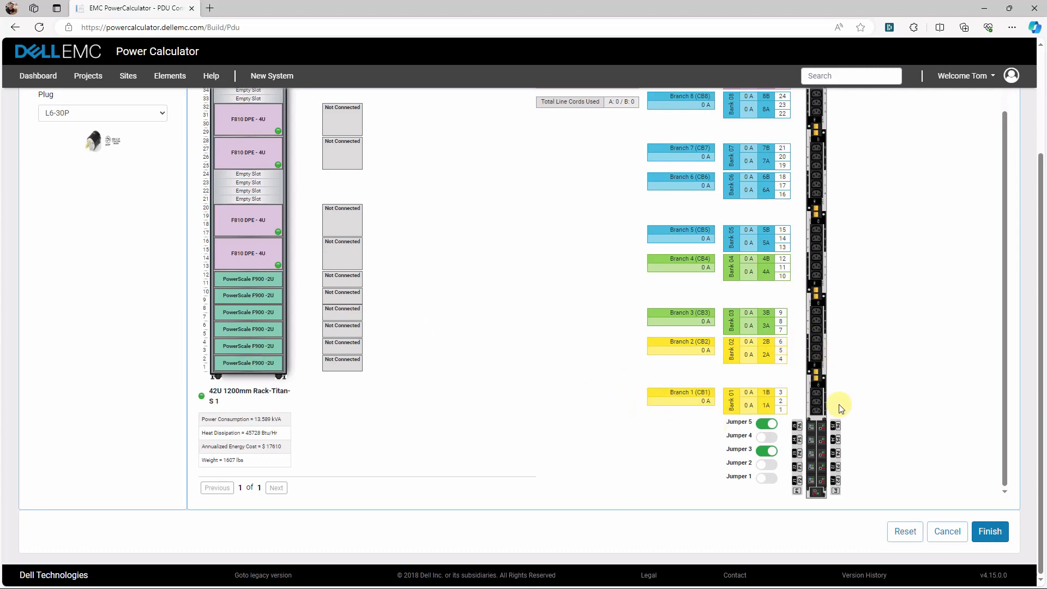
{"action": "scroll", "coordinate": [789, 187], "scroll_direction": "up", "scroll_amount": 2}
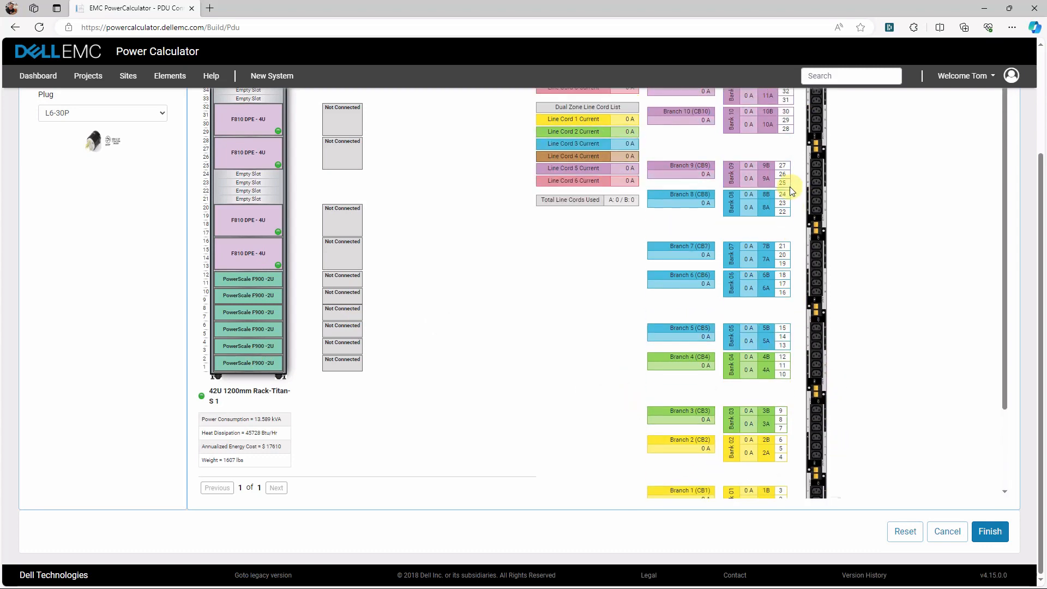
{"action": "scroll", "coordinate": [786, 147], "scroll_direction": "down", "scroll_amount": 2}
{"action": "scroll", "coordinate": [785, 153], "scroll_direction": "up", "scroll_amount": 2}
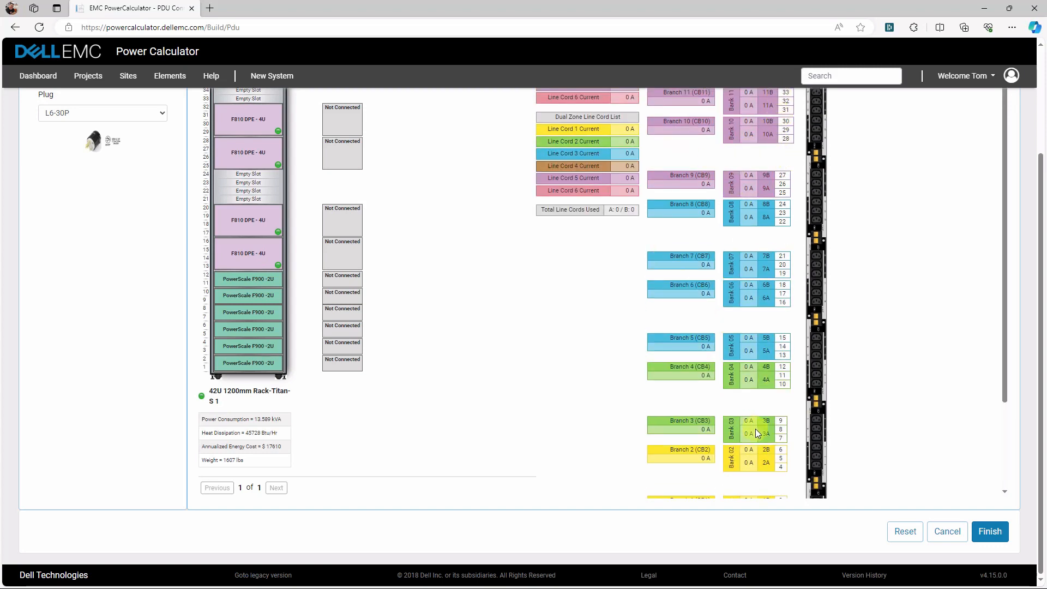
{"action": "scroll", "coordinate": [755, 429], "scroll_direction": "down", "scroll_amount": 2}
{"action": "left_click", "coordinate": [768, 480]}
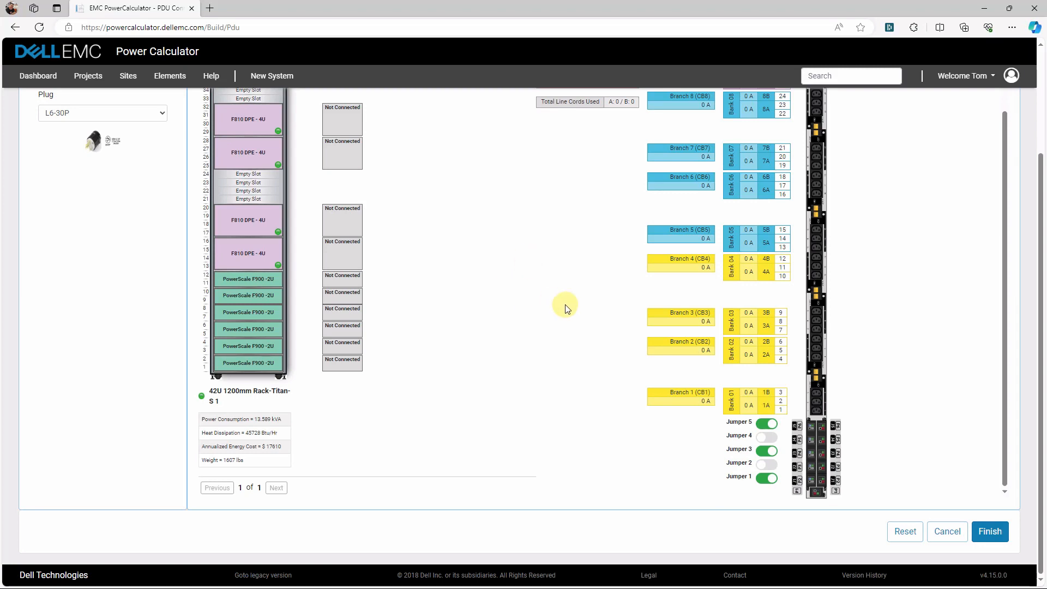
Connect the bottom PowerScale F900 node in slots 1–2 to PDU 1 through outlet PDU 1A - 1
{"action": "scroll", "coordinate": [552, 304], "scroll_direction": "up", "scroll_amount": 5}
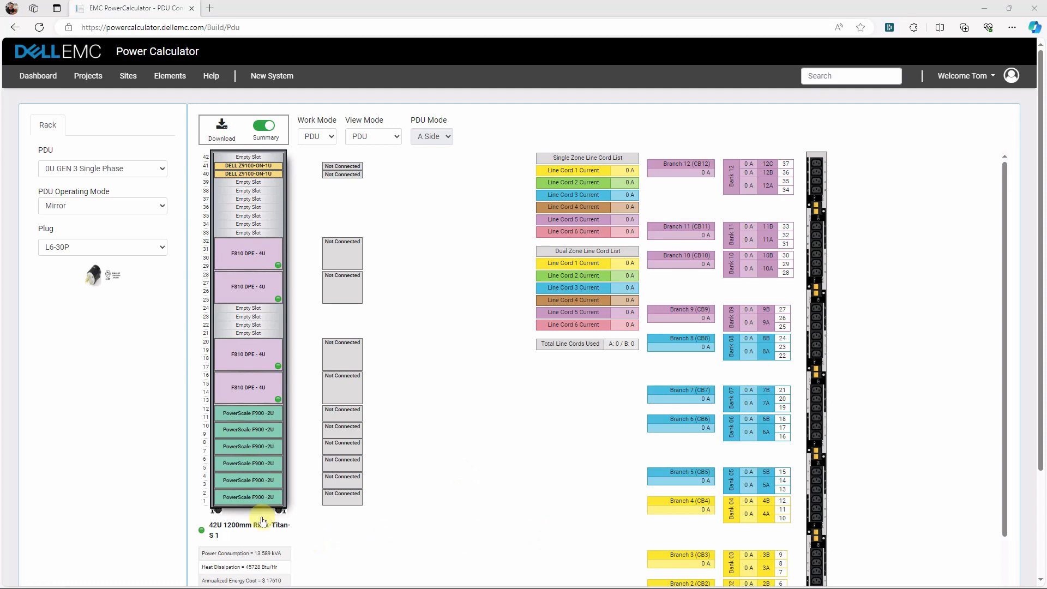
{"action": "left_click", "coordinate": [242, 497]}
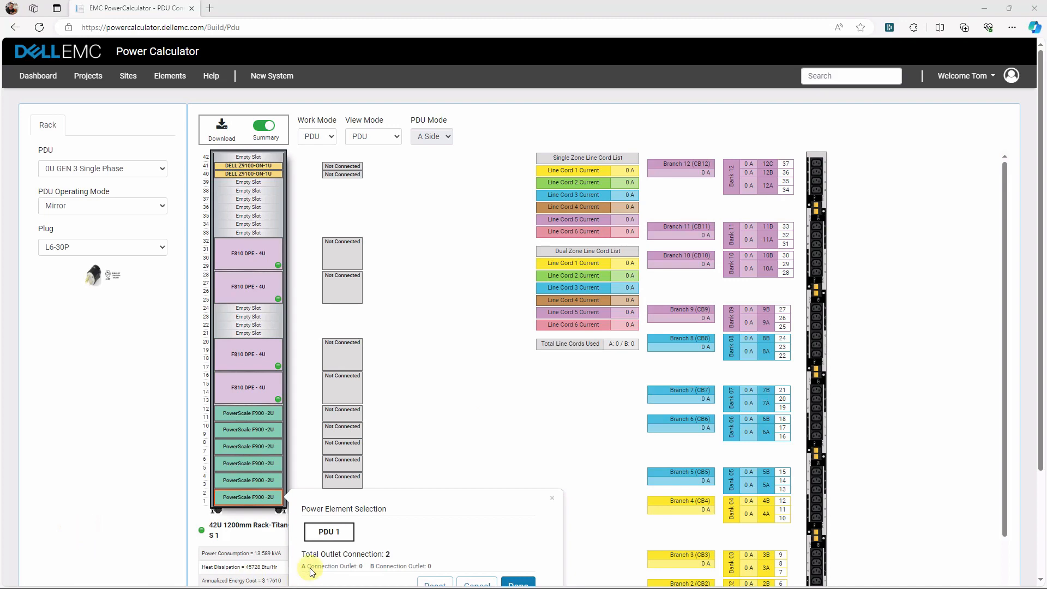
{"action": "left_click", "coordinate": [329, 531]}
{"action": "scroll", "coordinate": [499, 464], "scroll_direction": "down", "scroll_amount": 5}
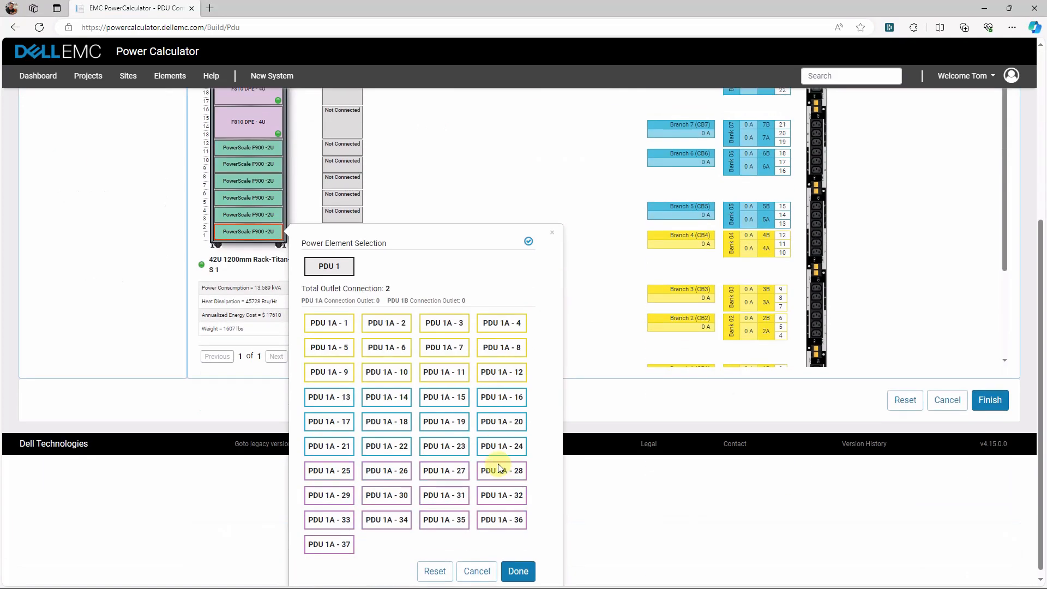
{"action": "scroll", "coordinate": [905, 261], "scroll_direction": "down", "scroll_amount": 2}
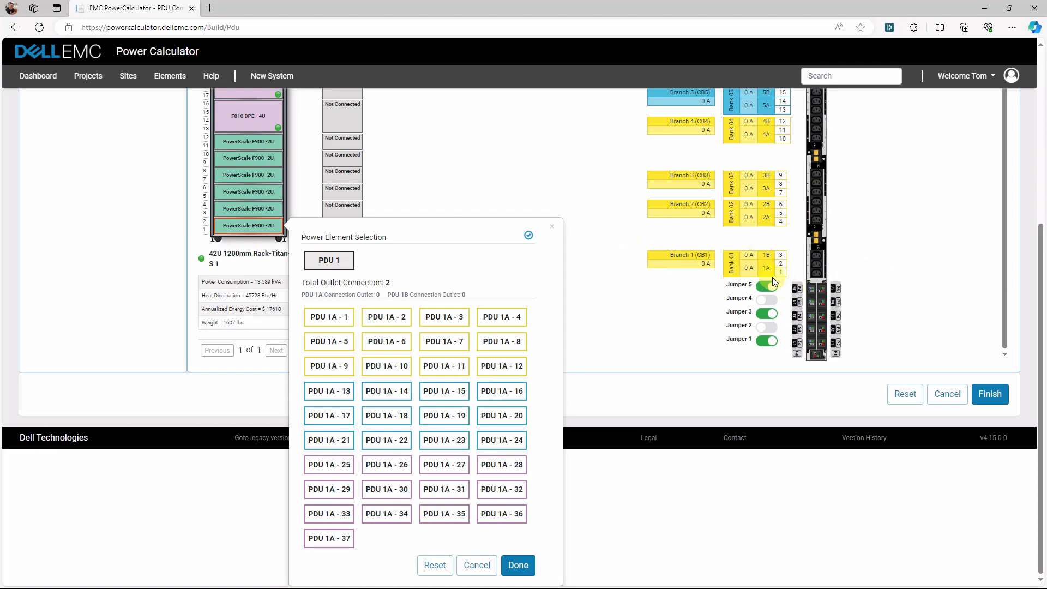
{"action": "left_click", "coordinate": [329, 317]}
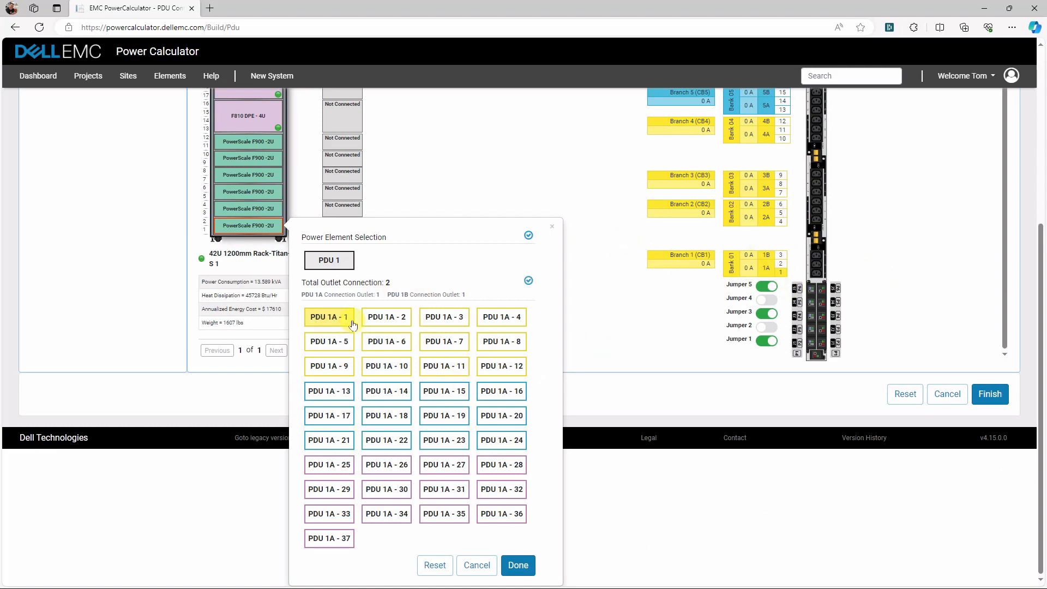
{"action": "left_click", "coordinate": [521, 564]}
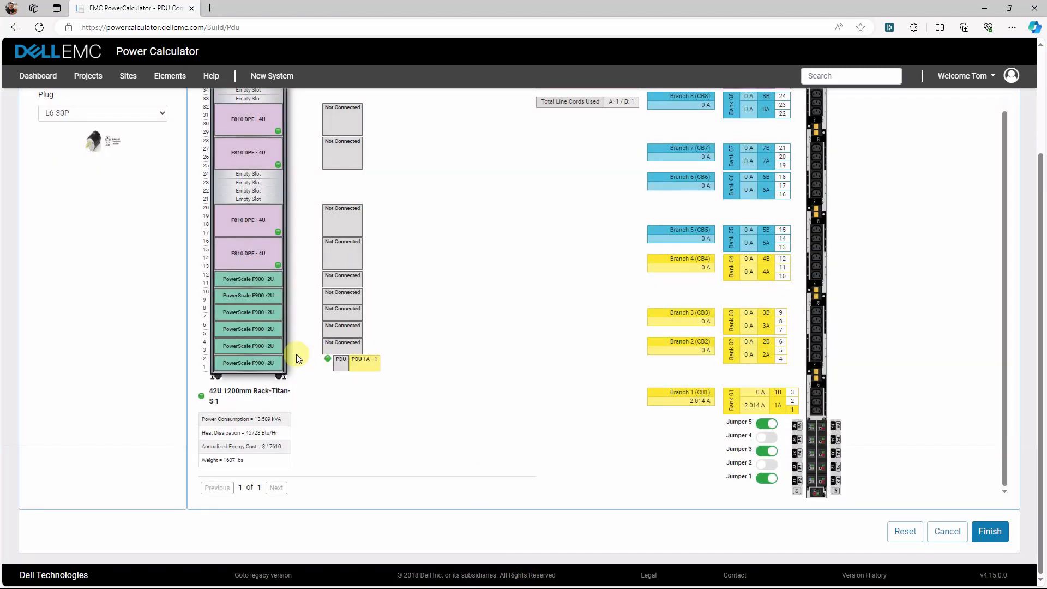
Connect the PowerScale F900 node in slots 3–4 to PDU 1 through outlet PDU 1A - 4
{"action": "left_click", "coordinate": [246, 345]}
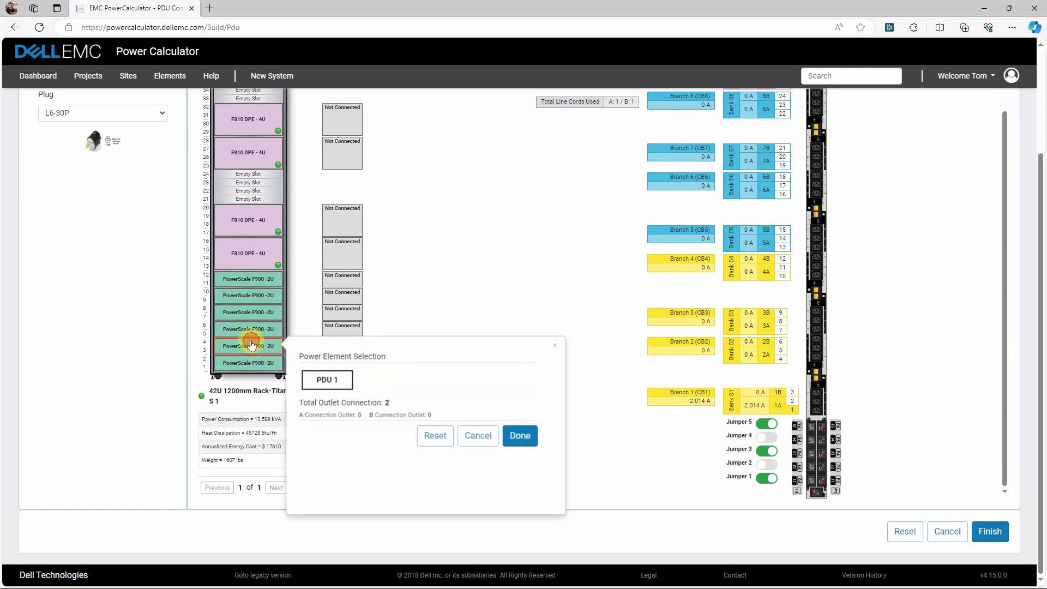
{"action": "left_click", "coordinate": [329, 381]}
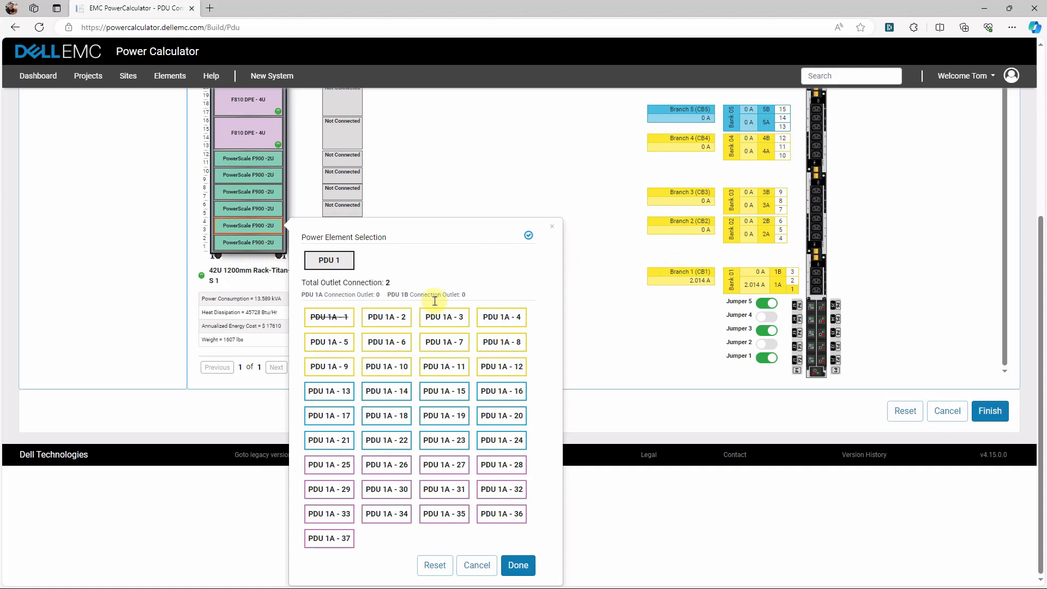
{"action": "left_click", "coordinate": [513, 323]}
{"action": "left_click", "coordinate": [517, 564]}
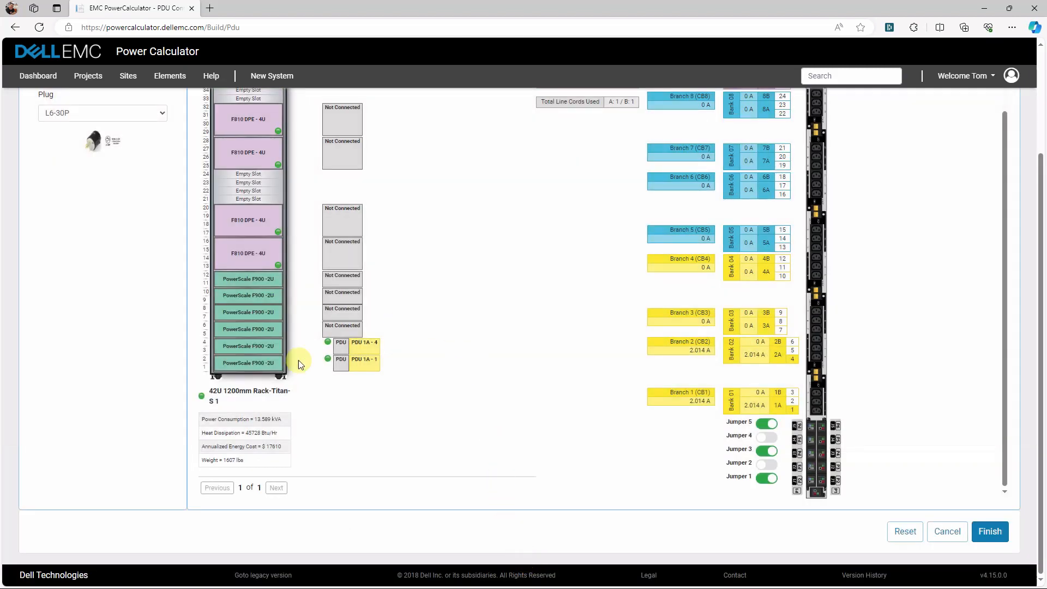
Connect the PowerScale F900 node in slots 5–6 to PDU 1 through outlet PDU 1A - 13
{"action": "left_click", "coordinate": [262, 328]}
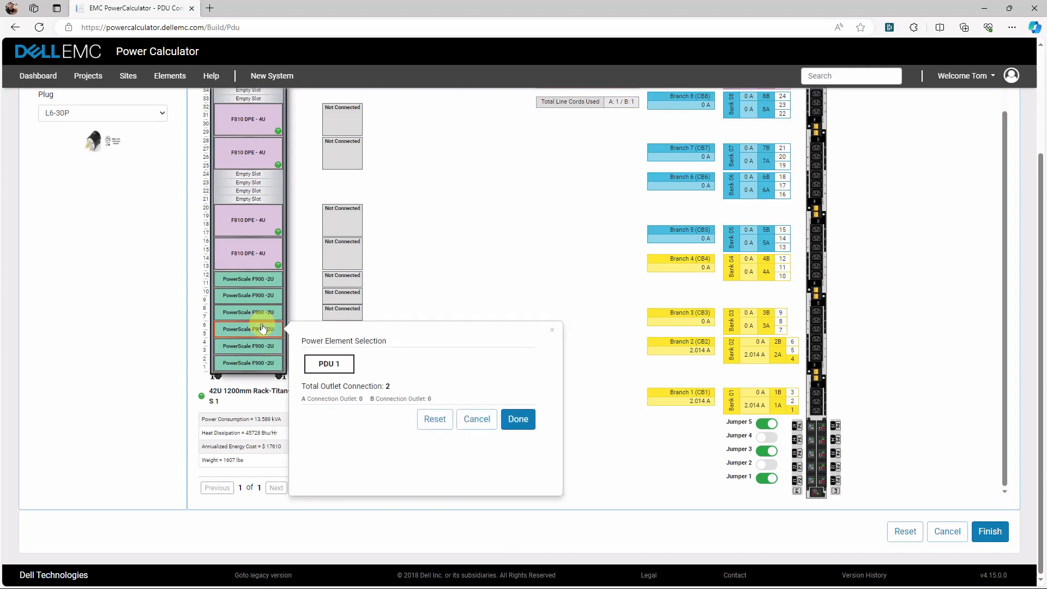
{"action": "left_click", "coordinate": [330, 363]}
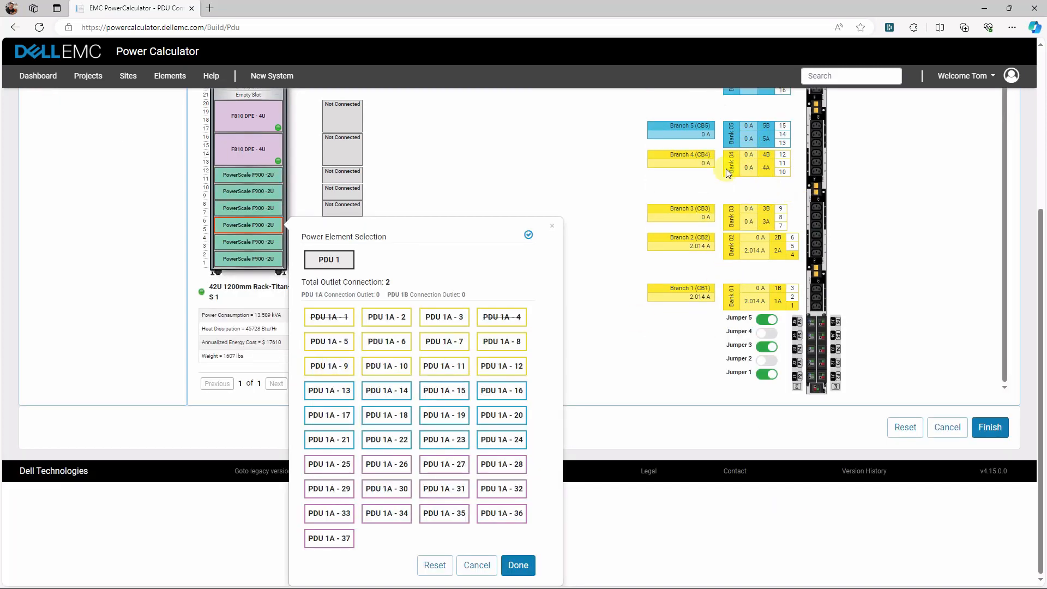
{"action": "scroll", "coordinate": [757, 160], "scroll_direction": "up", "scroll_amount": 2}
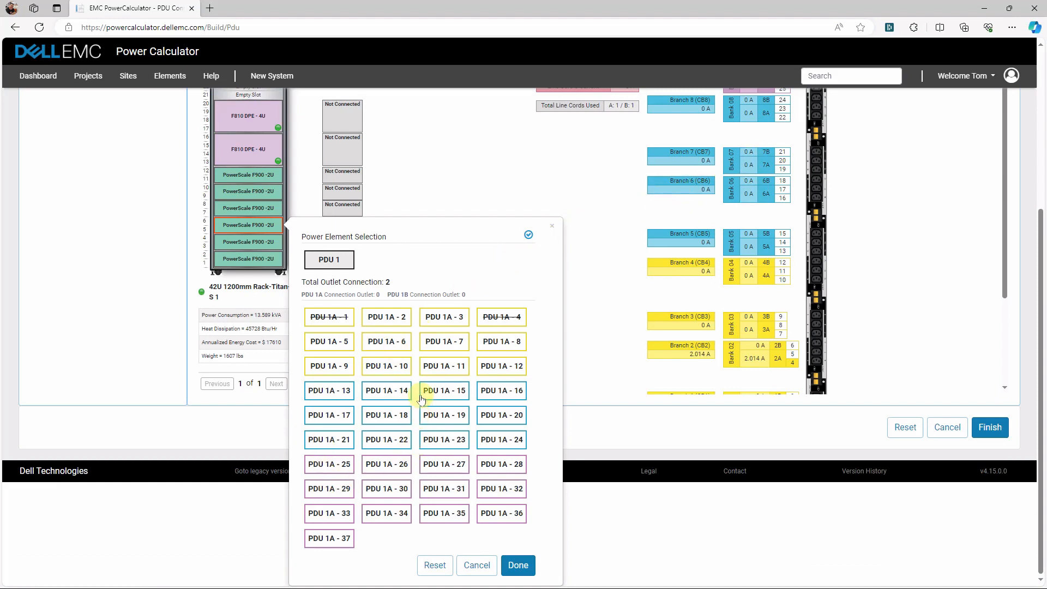
{"action": "left_click", "coordinate": [329, 391]}
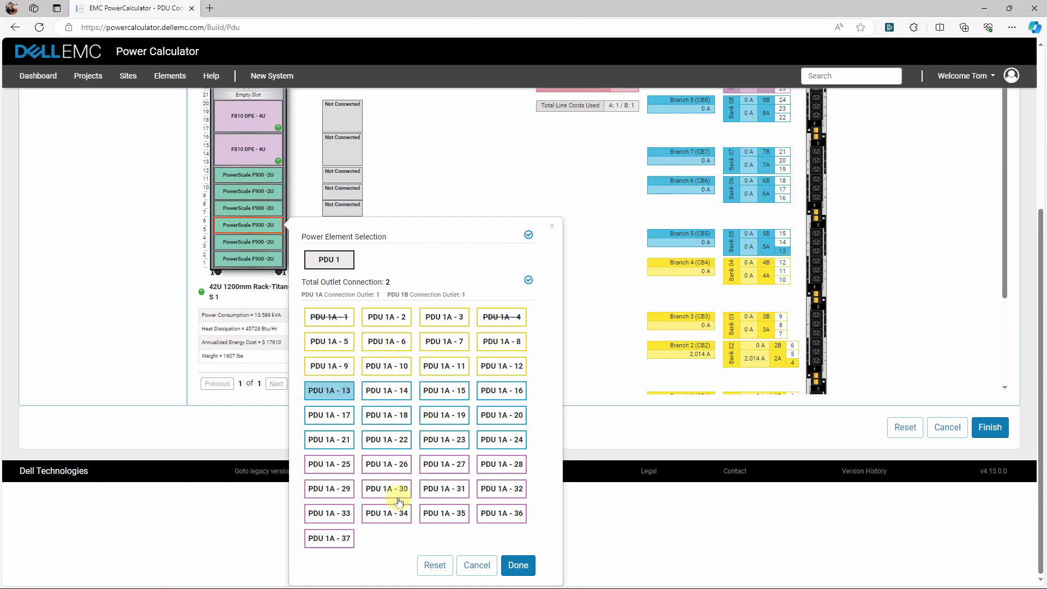
{"action": "left_click", "coordinate": [523, 565]}
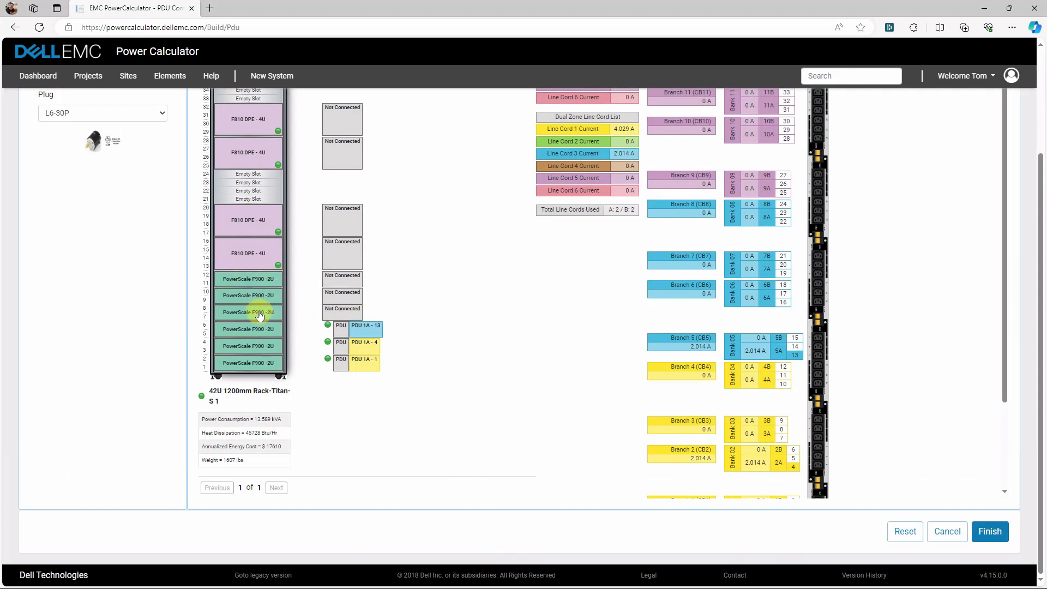
Connect the PowerScale F900 node in slots 7–8 to PDU 1 through outlet PDU 1A - 16
{"action": "left_click", "coordinate": [259, 315]}
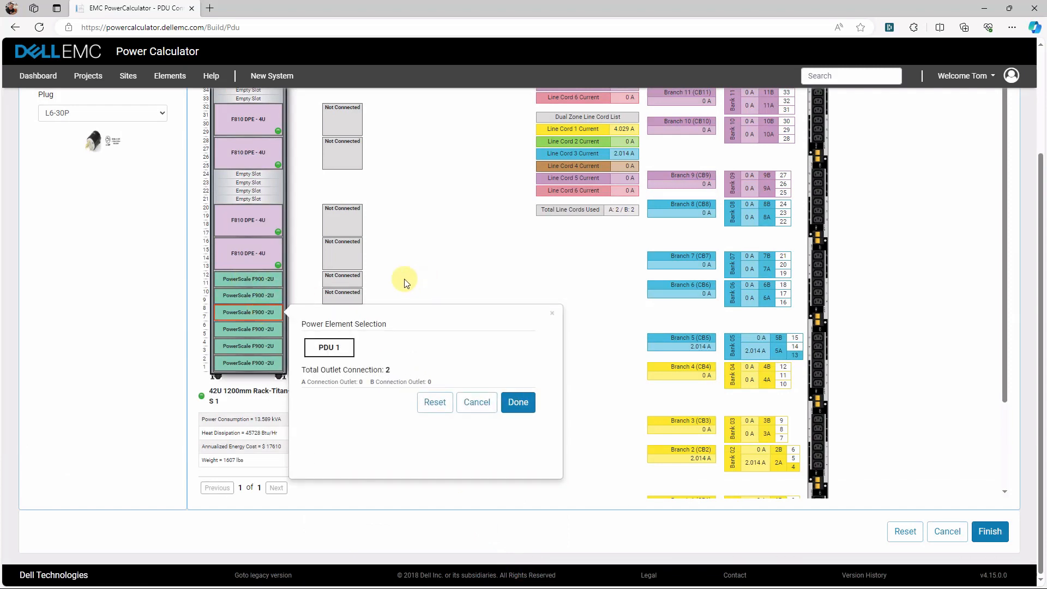
{"action": "left_click", "coordinate": [338, 348]}
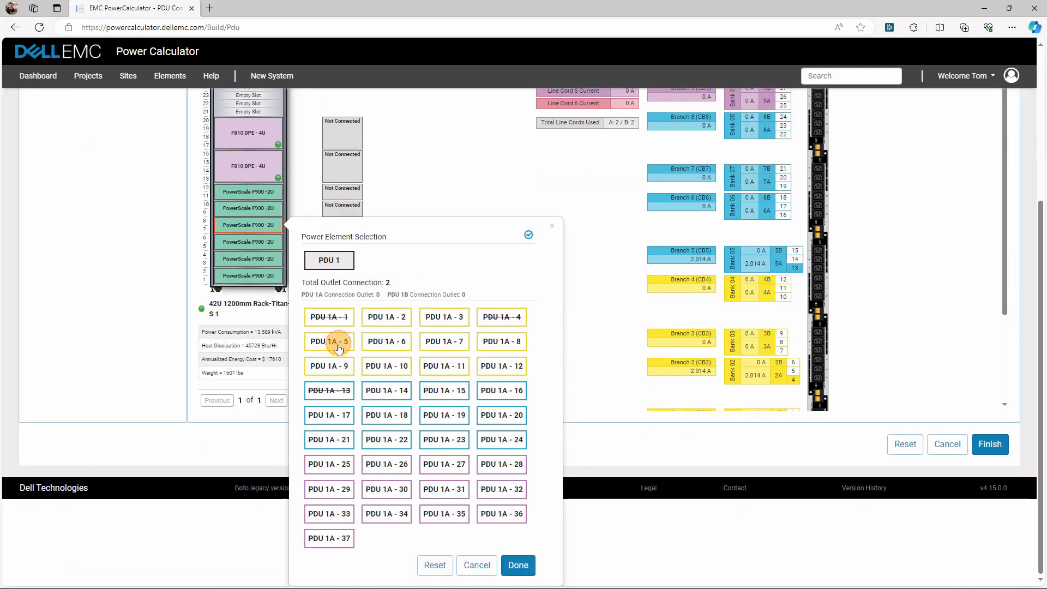
{"action": "left_click", "coordinate": [517, 391]}
{"action": "left_click", "coordinate": [518, 565]}
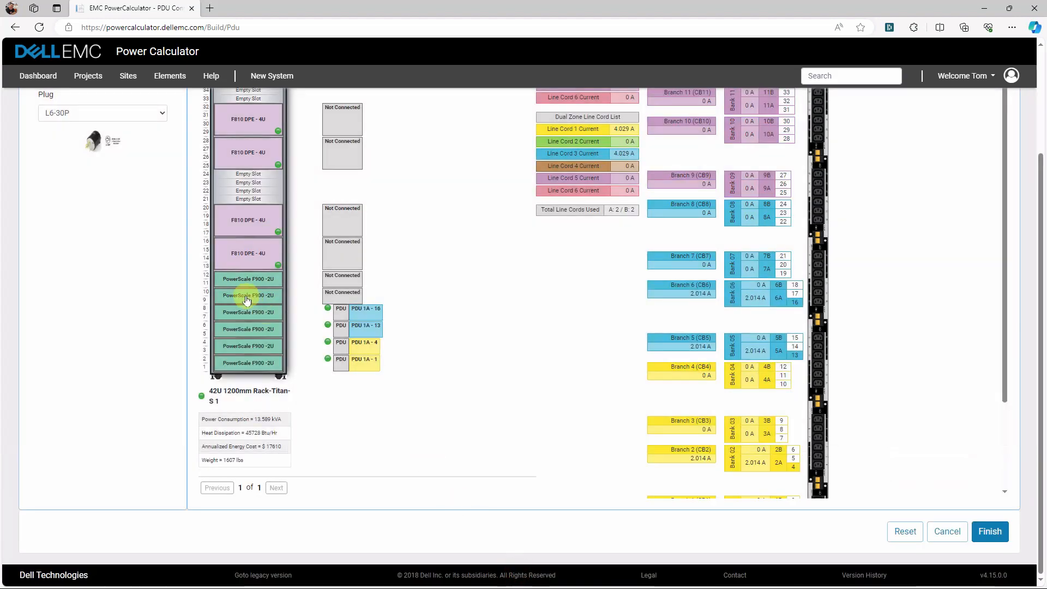
Connect the PowerScale F900 node in slots 9–10 to PDU 1 through outlet PDU 1A - 25
{"action": "scroll", "coordinate": [483, 293], "scroll_direction": "up", "scroll_amount": 3}
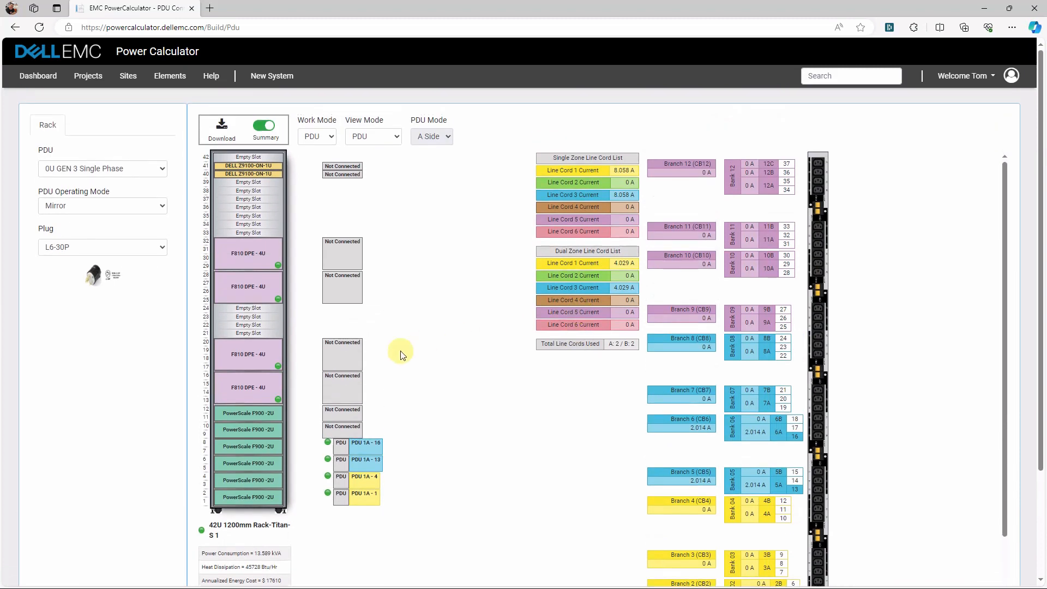
{"action": "left_click", "coordinate": [247, 429]}
{"action": "left_click", "coordinate": [336, 464]}
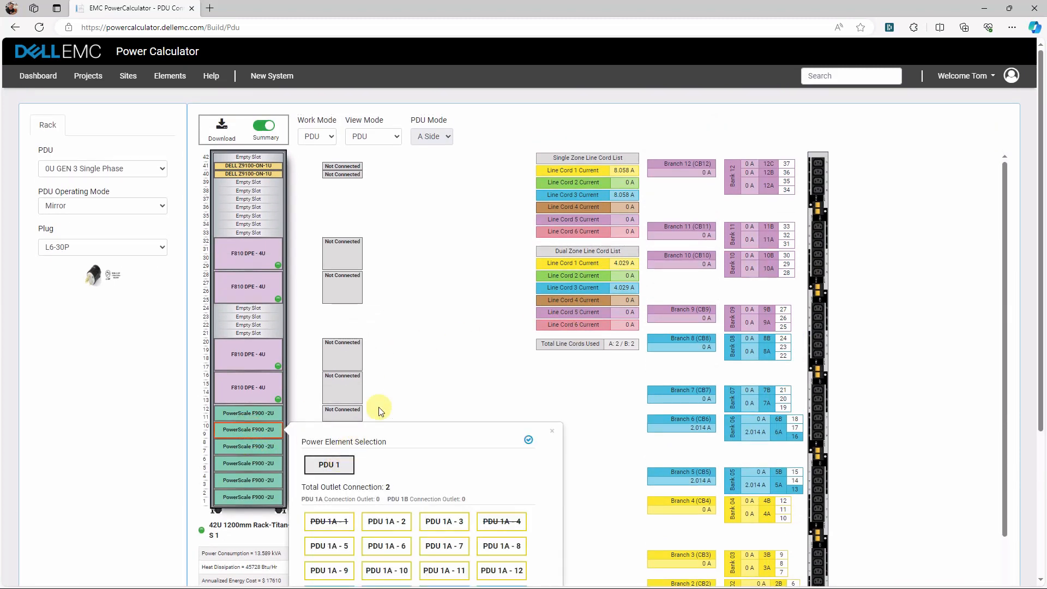
{"action": "scroll", "coordinate": [514, 557], "scroll_direction": "down", "scroll_amount": 4}
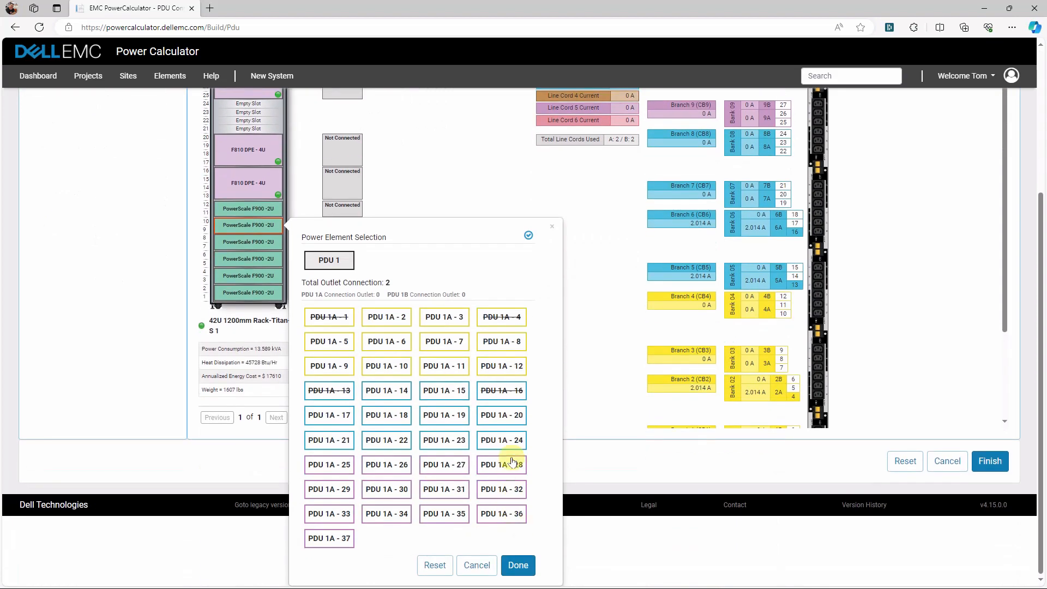
{"action": "left_click", "coordinate": [346, 468]}
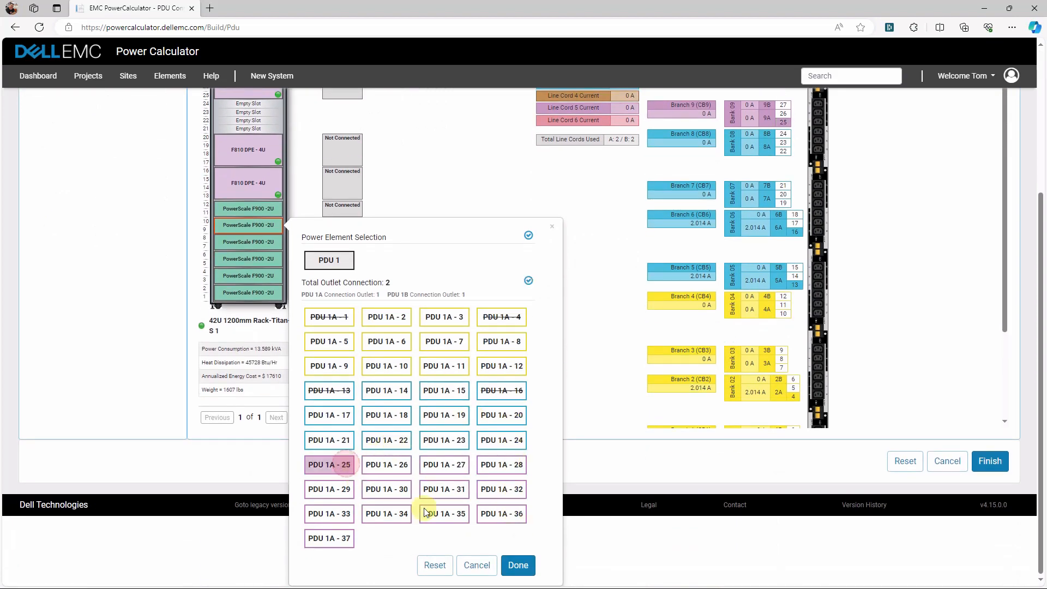
{"action": "left_click", "coordinate": [518, 565]}
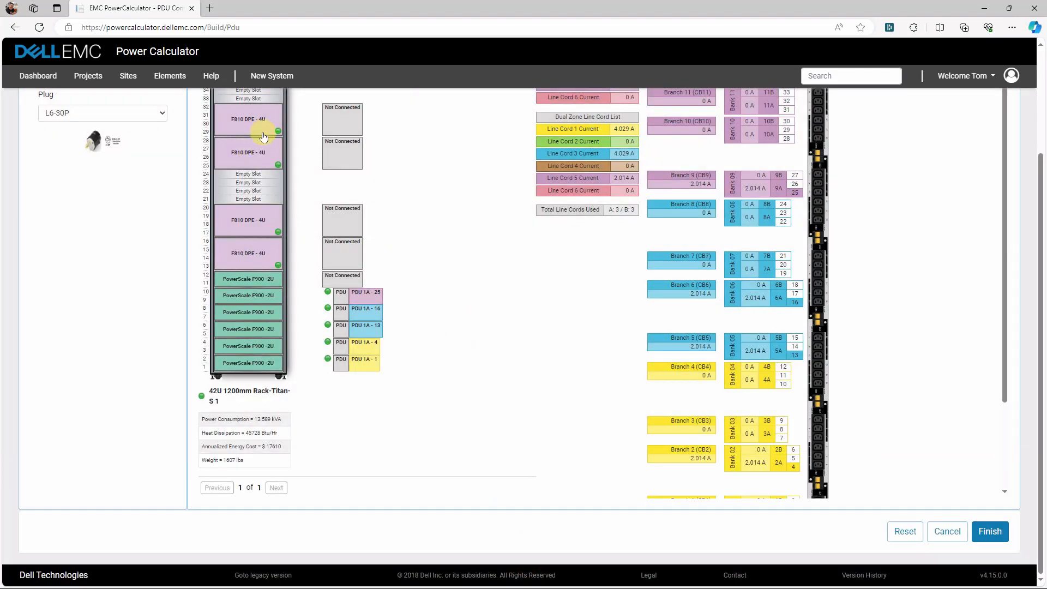
Connect the PowerScale F900 node in slots 11–12 to PDU 1 through outlet PDU 1A - 28
{"action": "left_click", "coordinate": [241, 285]}
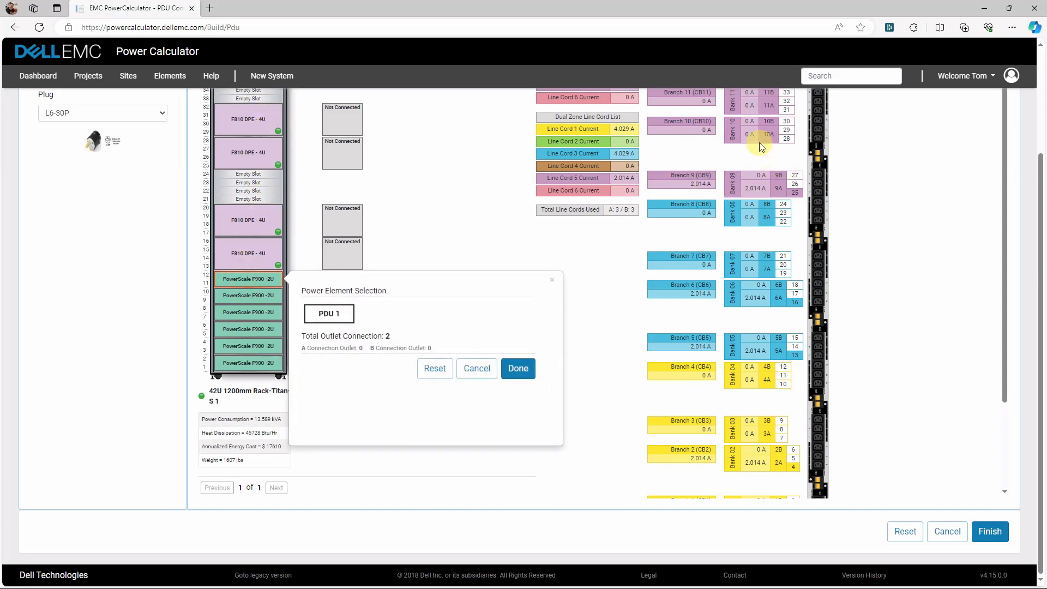
{"action": "left_click", "coordinate": [341, 319]}
{"action": "left_click", "coordinate": [507, 465]}
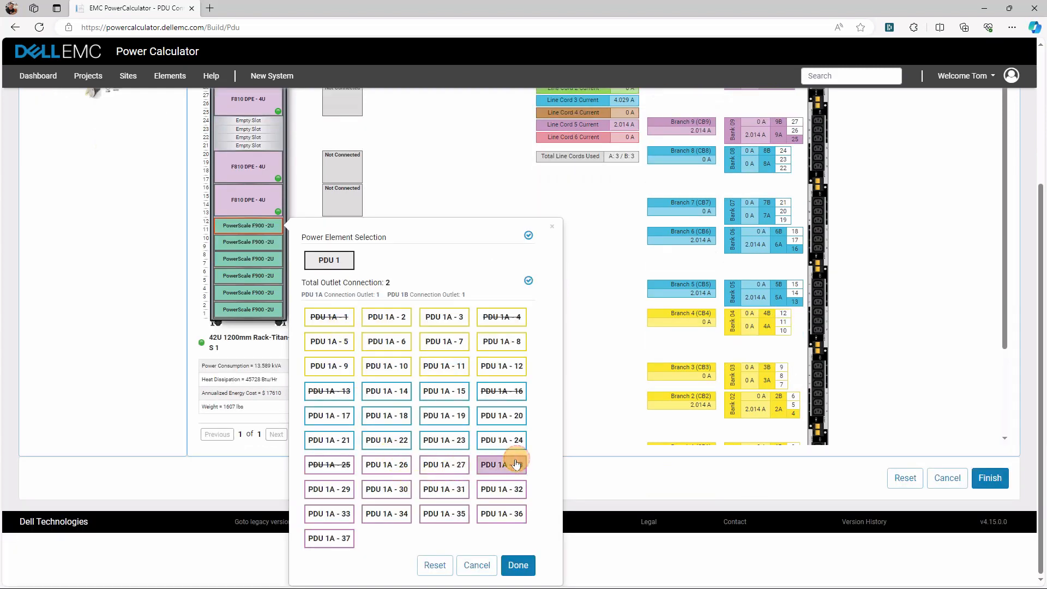
{"action": "left_click", "coordinate": [529, 564]}
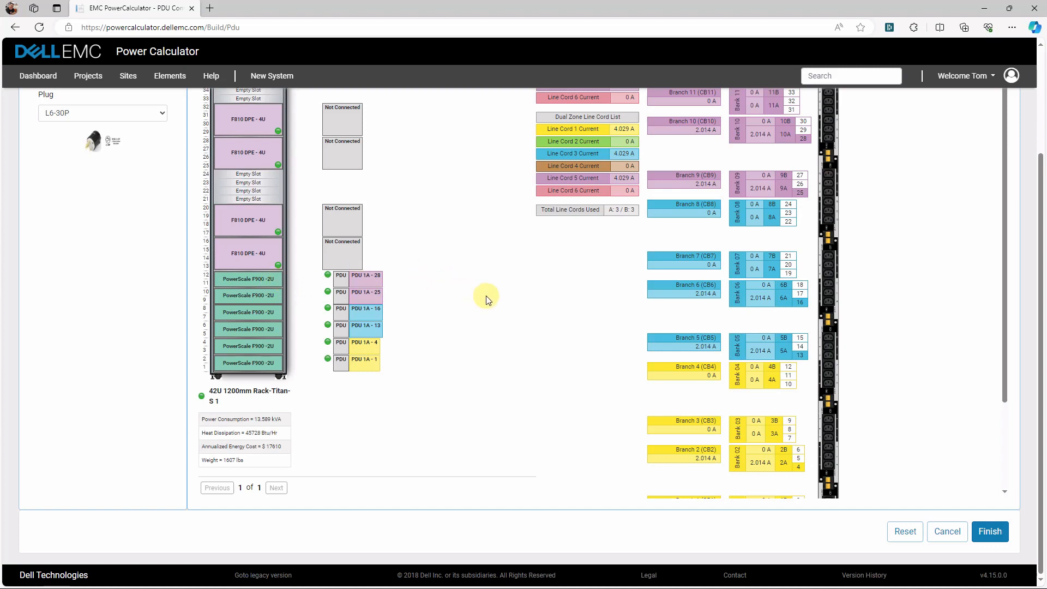
Compare the total outlet connections required by the F810 chassis in slots 13–16 and the F900 node in slots 11–12
{"action": "scroll", "coordinate": [468, 330], "scroll_direction": "up", "scroll_amount": 2}
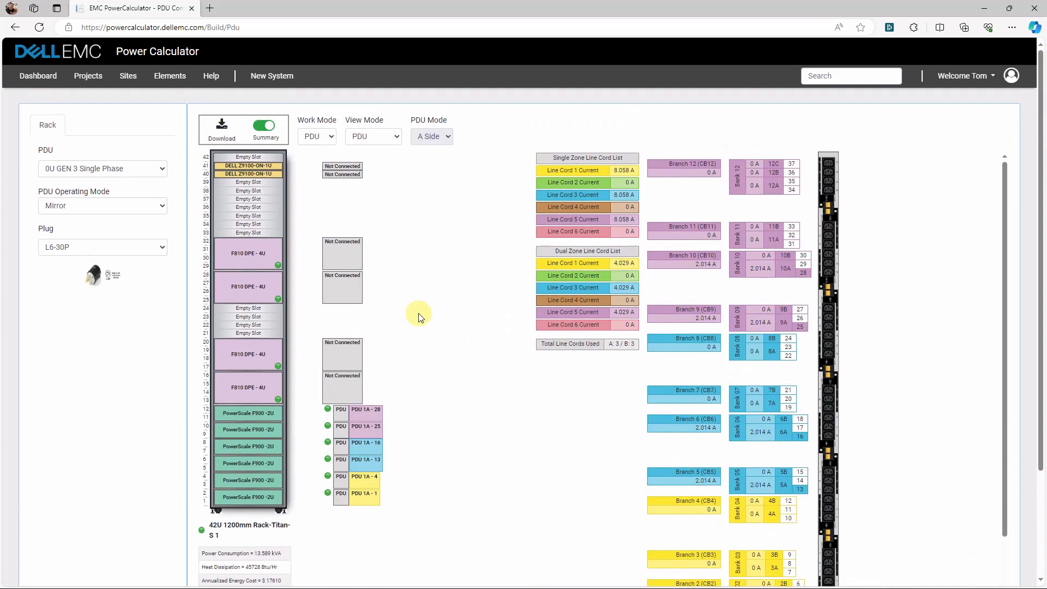
{"action": "left_click", "coordinate": [246, 387]}
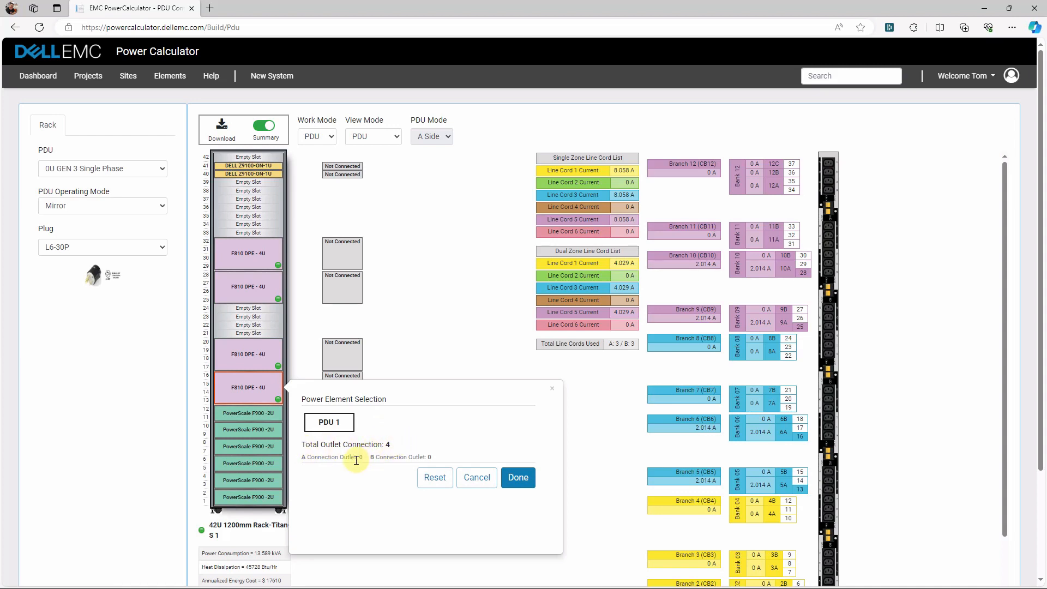
{"action": "left_click", "coordinate": [476, 478]}
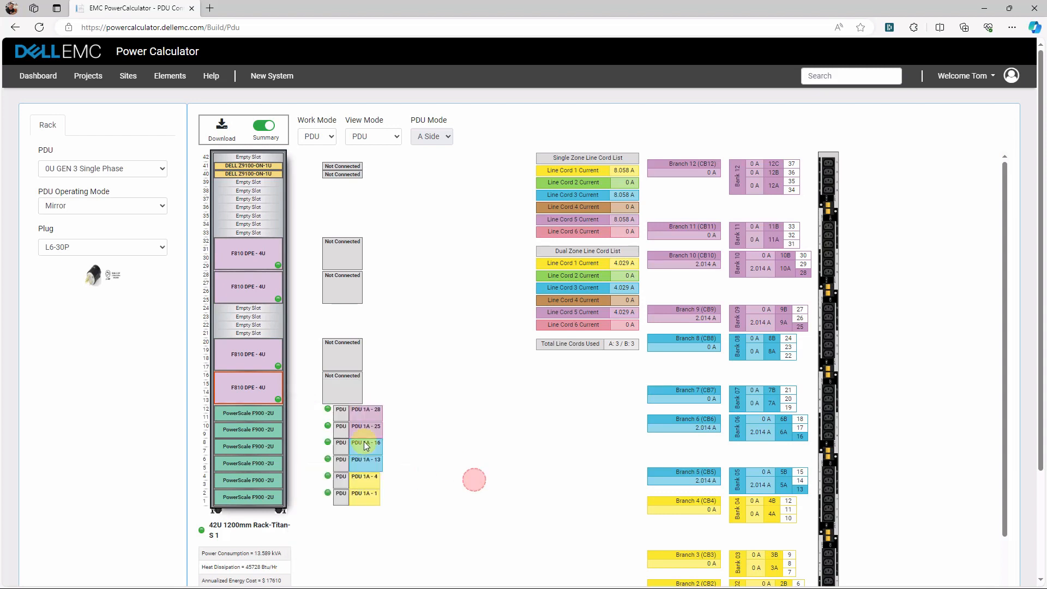
{"action": "left_click", "coordinate": [264, 413]}
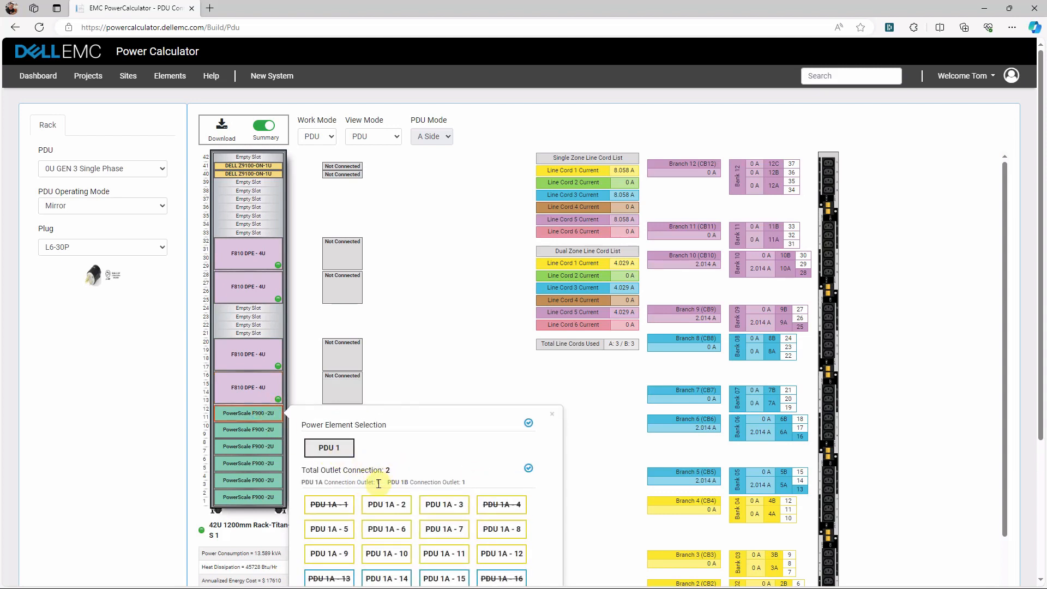
{"action": "left_click", "coordinate": [548, 415]}
Connect the F810 chassis in slots 13–16 to PDU 1 through outlets PDU 1A - 7 and PDU 1A - 19
{"action": "left_click", "coordinate": [253, 380]}
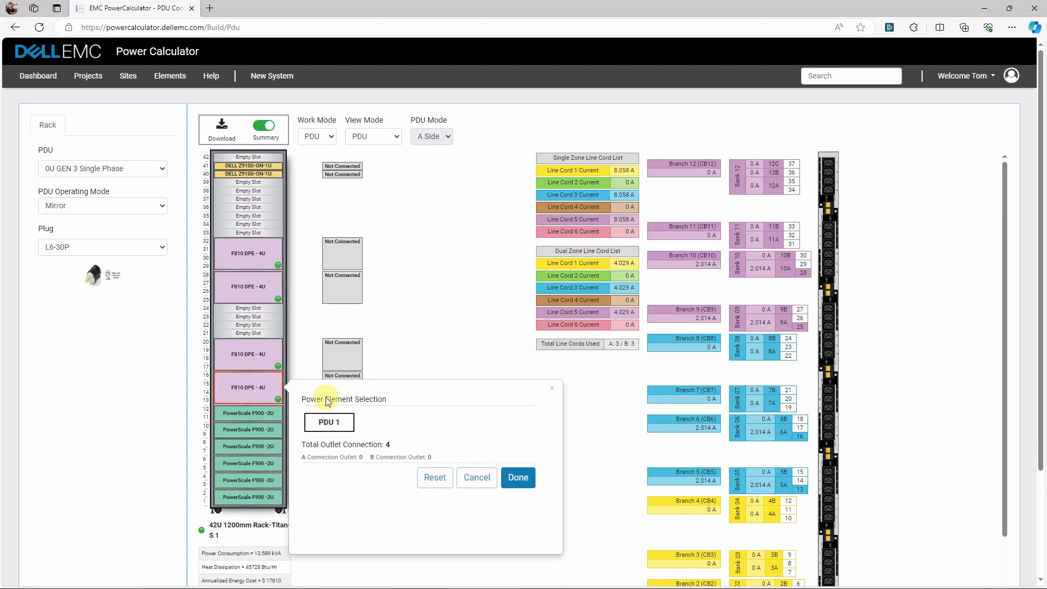
{"action": "left_click", "coordinate": [334, 429]}
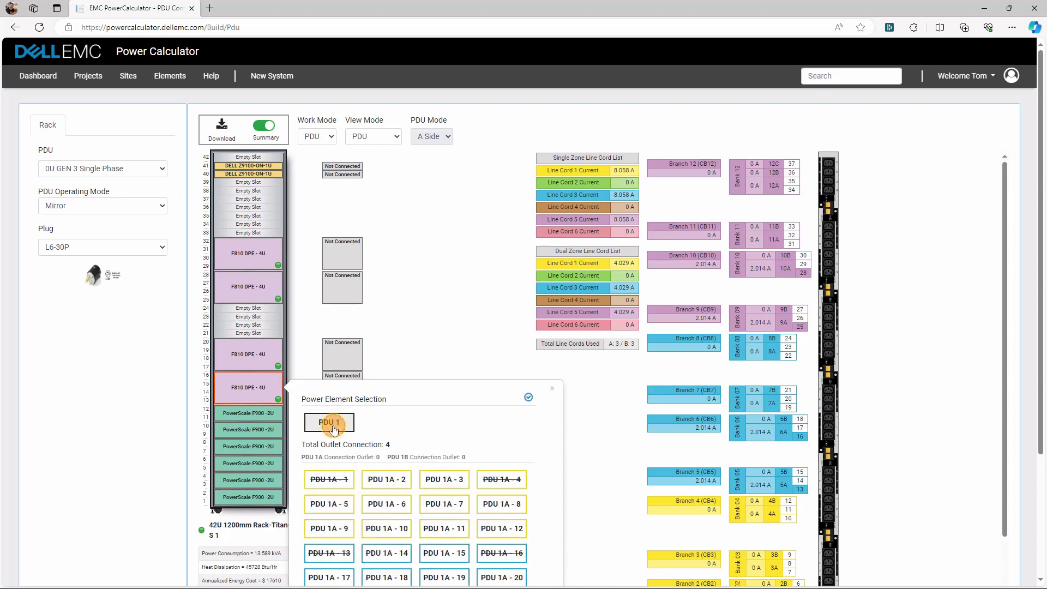
{"action": "scroll", "coordinate": [434, 427], "scroll_direction": "down", "scroll_amount": 3}
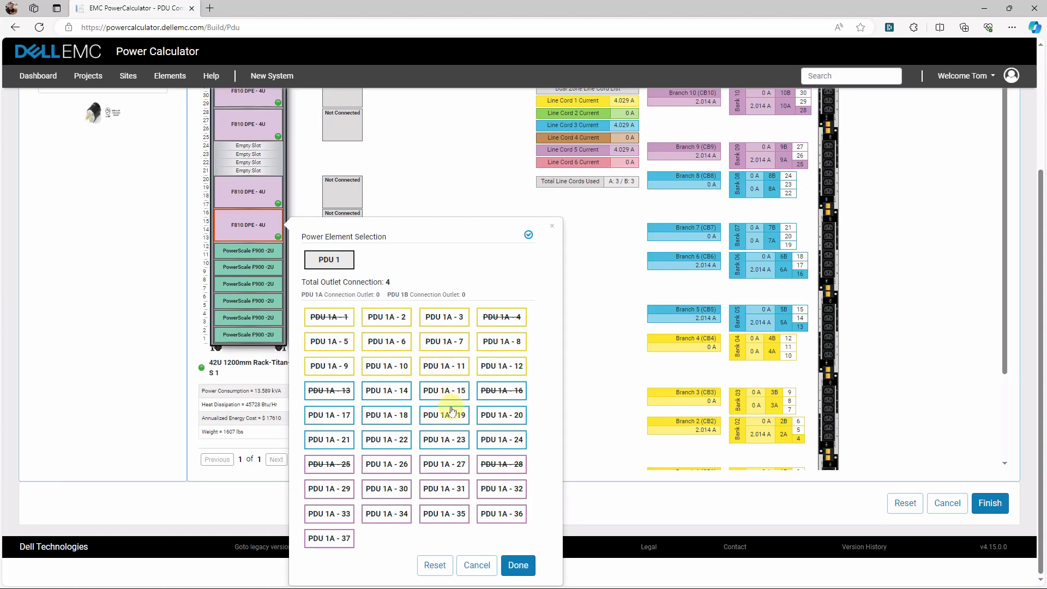
{"action": "left_click", "coordinate": [446, 343]}
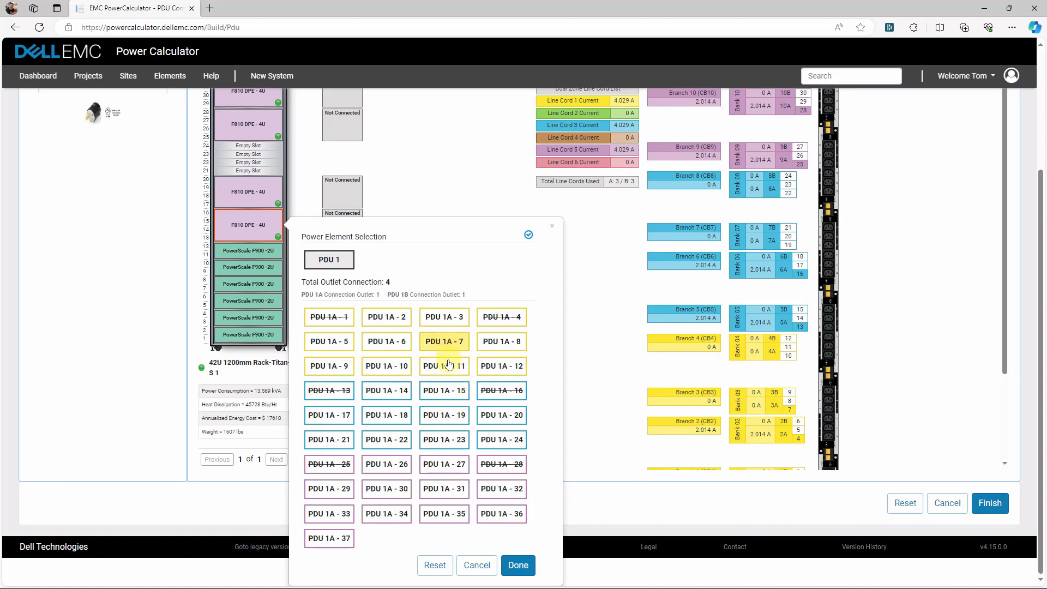
{"action": "left_click", "coordinate": [457, 415]}
{"action": "left_click", "coordinate": [517, 566]}
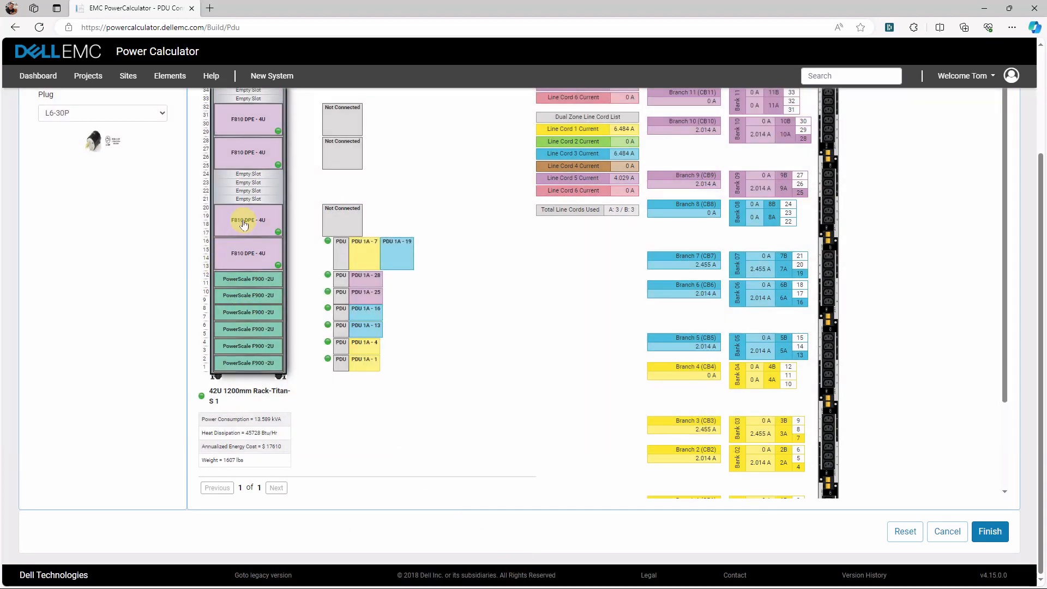
Connect the F810 chassis in slots 17–20 to PDU 1 through outlets PDU 1A - 10 and PDU 1A - 22
{"action": "left_click", "coordinate": [246, 225]}
{"action": "left_click", "coordinate": [332, 257]}
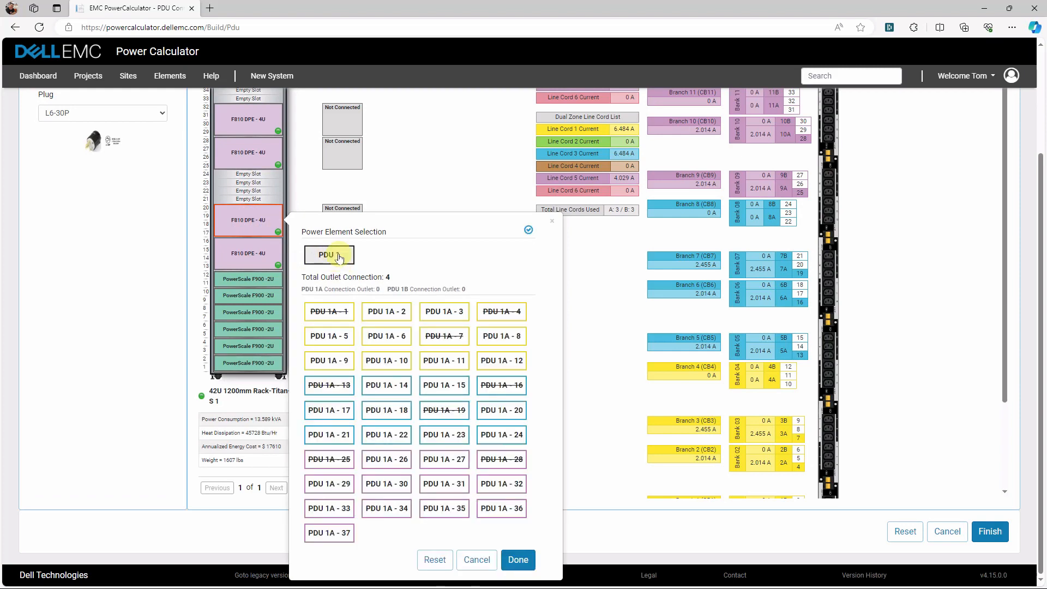
{"action": "left_click", "coordinate": [401, 360]}
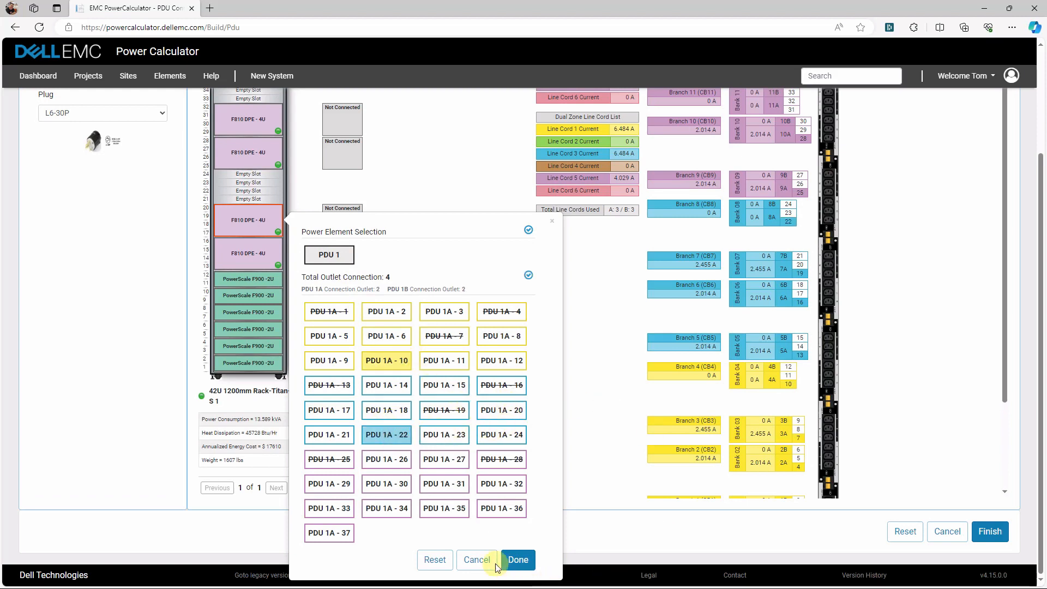
{"action": "left_click", "coordinate": [518, 559]}
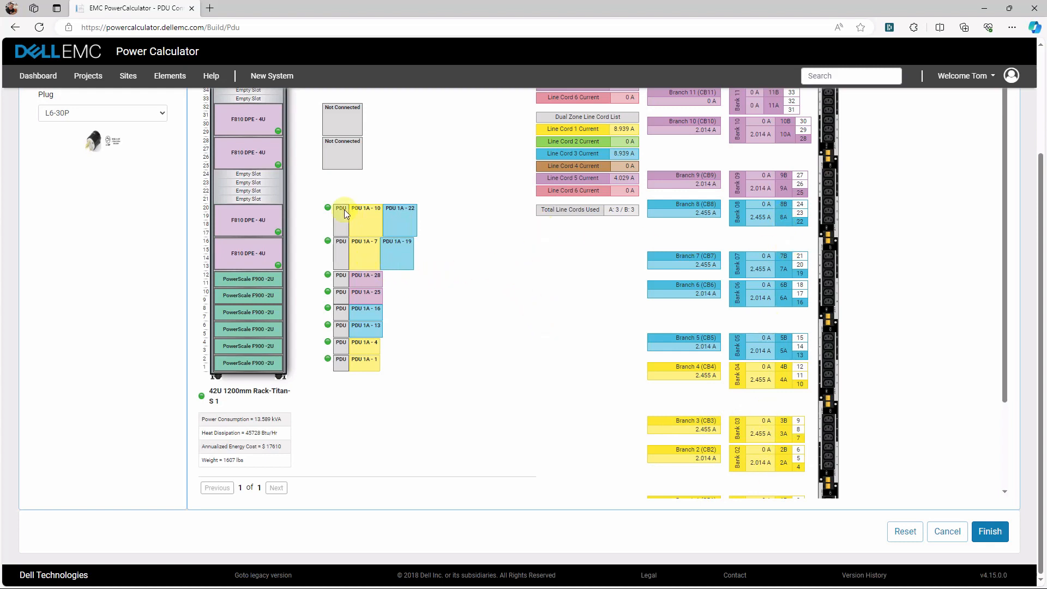
Connect the F810 chassis in slots 25–28 to PDU 1 through outlets PDU 1A - 6 and PDU 1A - 31
{"action": "scroll", "coordinate": [491, 324], "scroll_direction": "up", "scroll_amount": 3}
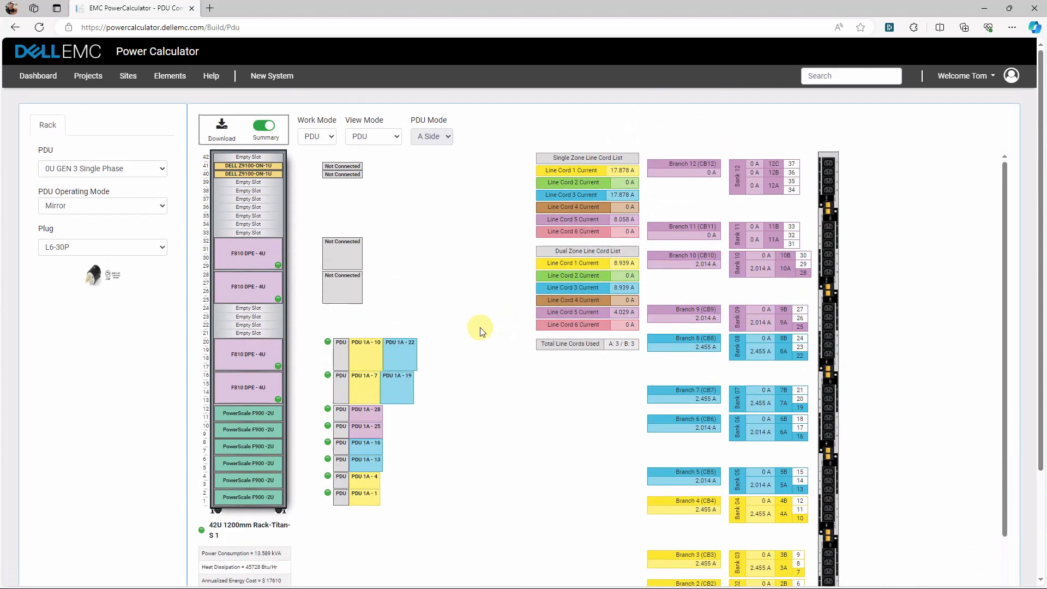
{"action": "left_click", "coordinate": [253, 289]}
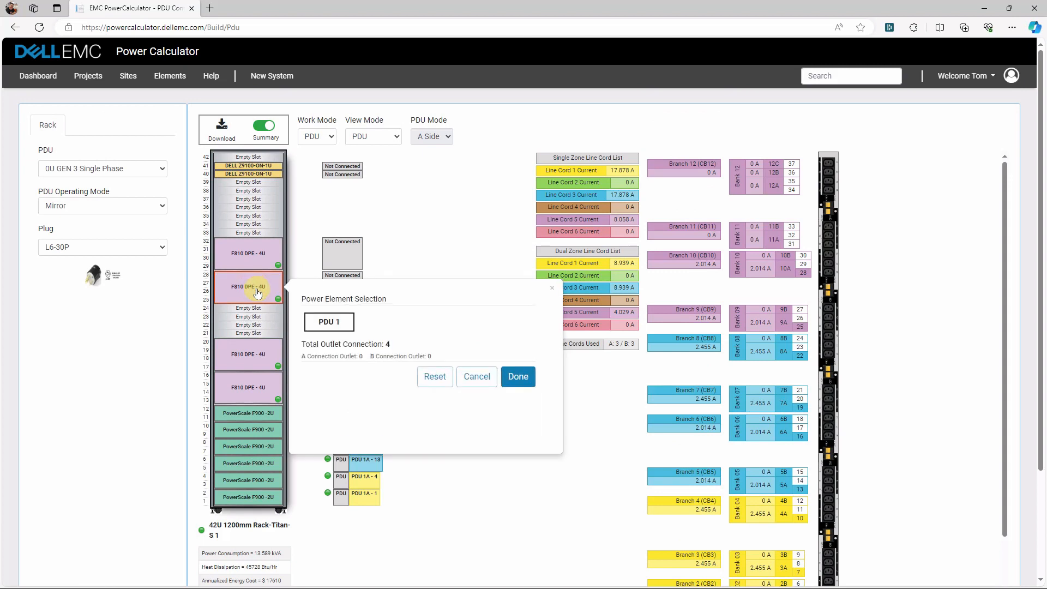
{"action": "left_click", "coordinate": [328, 321]}
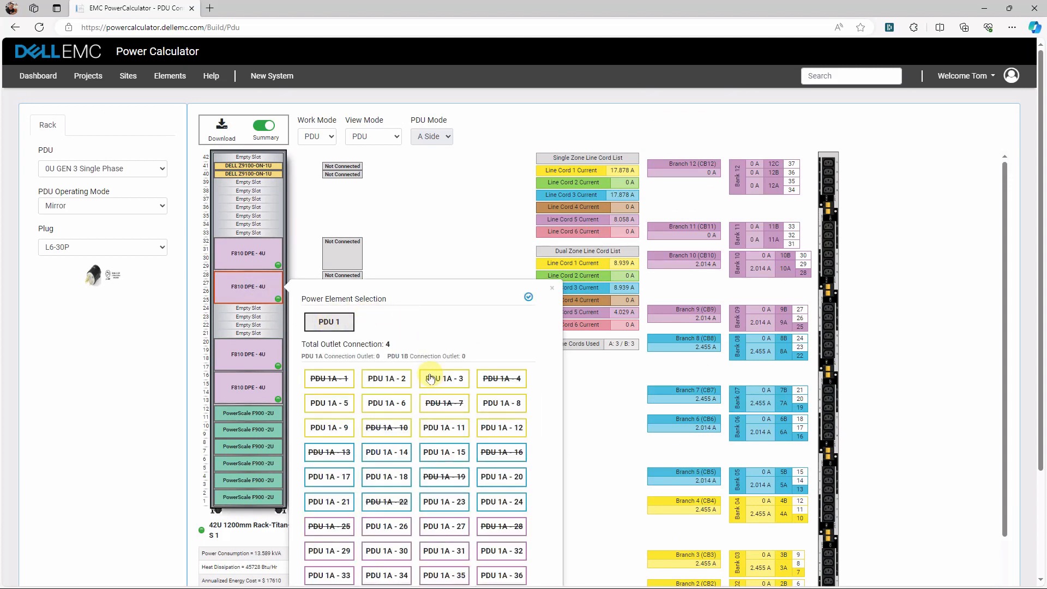
{"action": "left_click", "coordinate": [402, 404]}
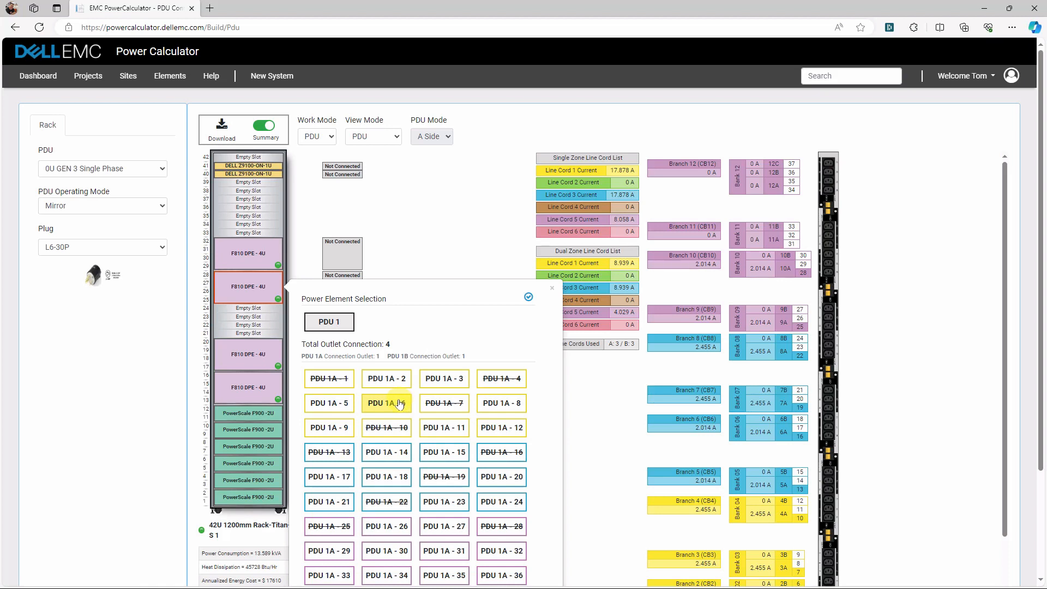
{"action": "left_click", "coordinate": [444, 551]}
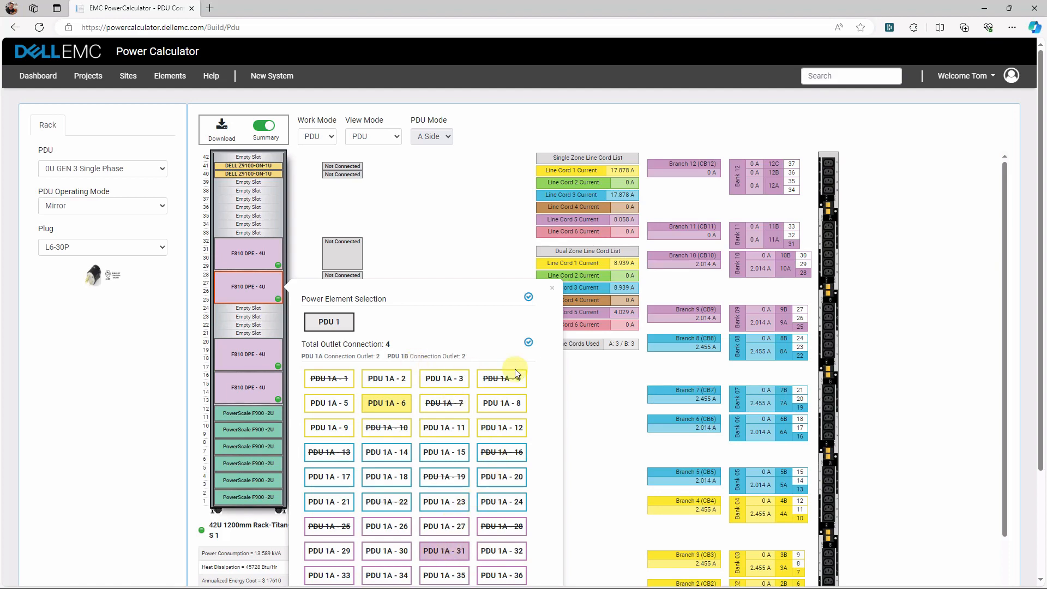
{"action": "scroll", "coordinate": [535, 486], "scroll_direction": "down", "scroll_amount": 3}
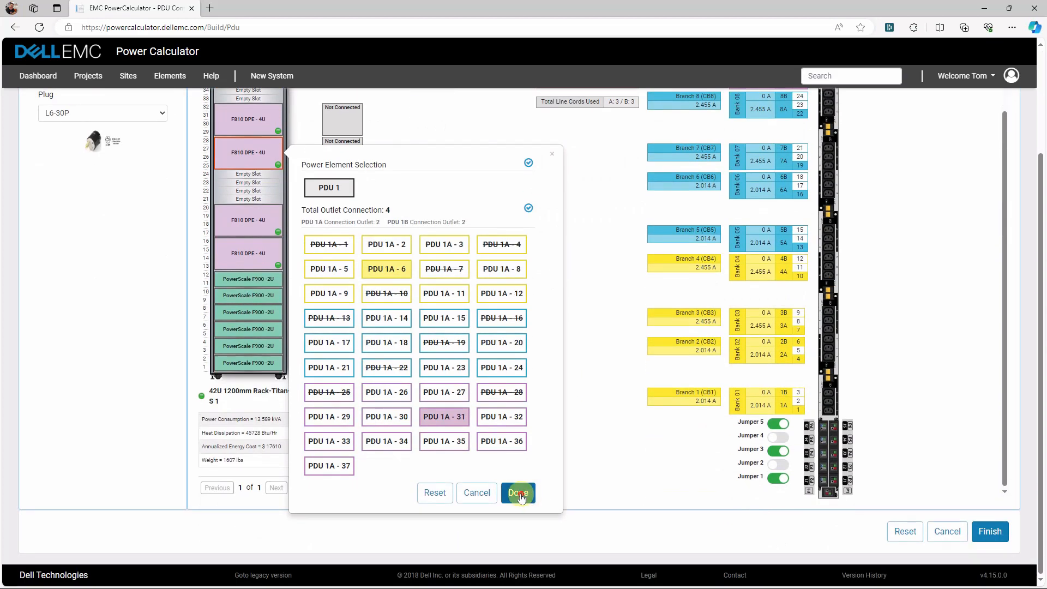
{"action": "left_click", "coordinate": [519, 493]}
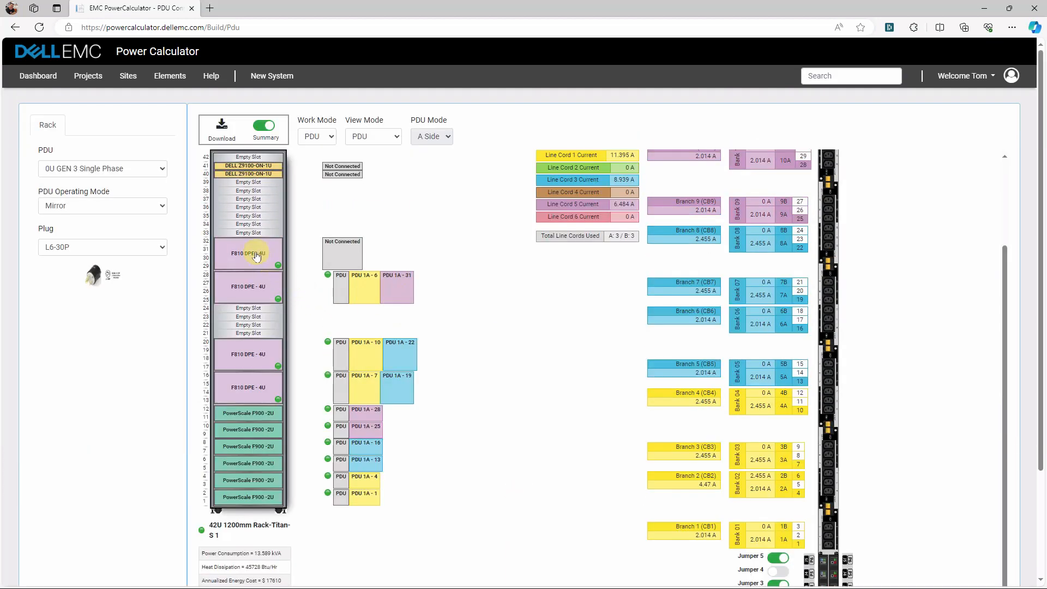
Connect the F810 chassis in slots 29–32 to PDU 1 through outlets PDU 1A - 18 and PDU 1A - 34
{"action": "left_click", "coordinate": [257, 254]}
{"action": "left_click", "coordinate": [332, 288]}
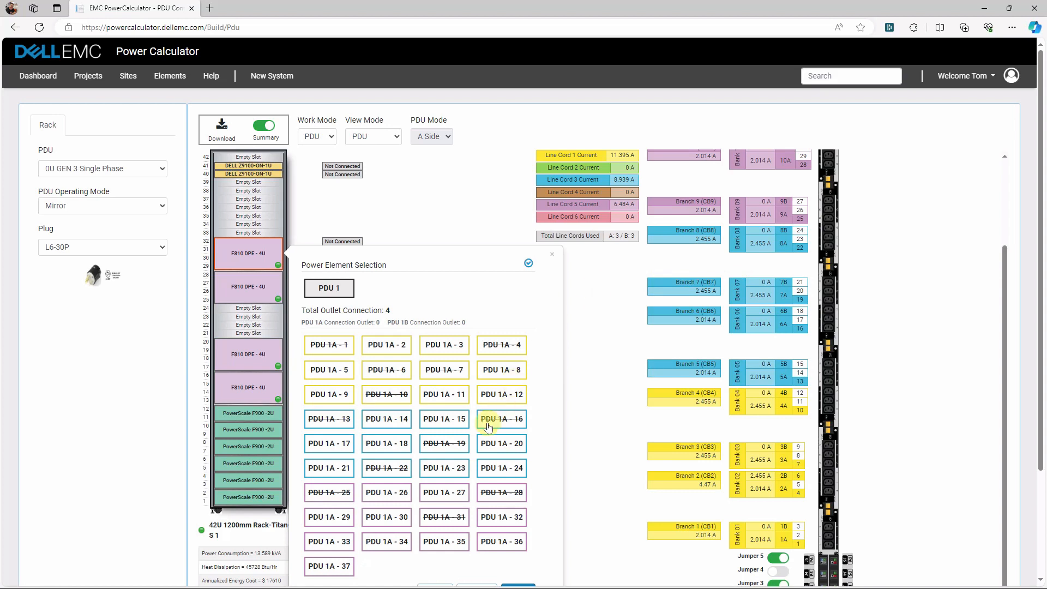
{"action": "left_click", "coordinate": [389, 440]}
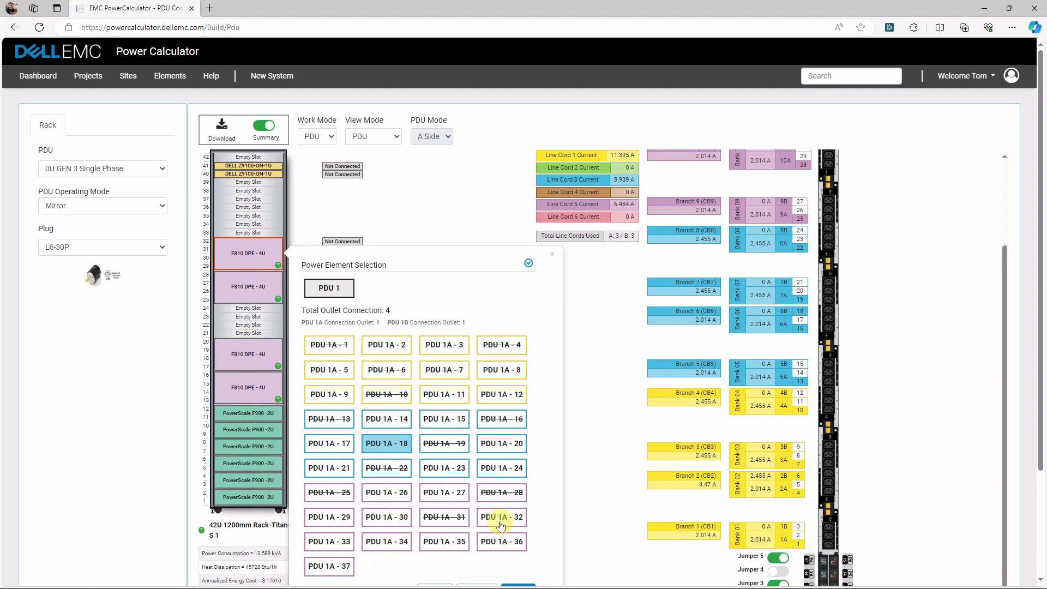
{"action": "left_click", "coordinate": [390, 543]}
{"action": "scroll", "coordinate": [517, 565], "scroll_direction": "down", "scroll_amount": 2}
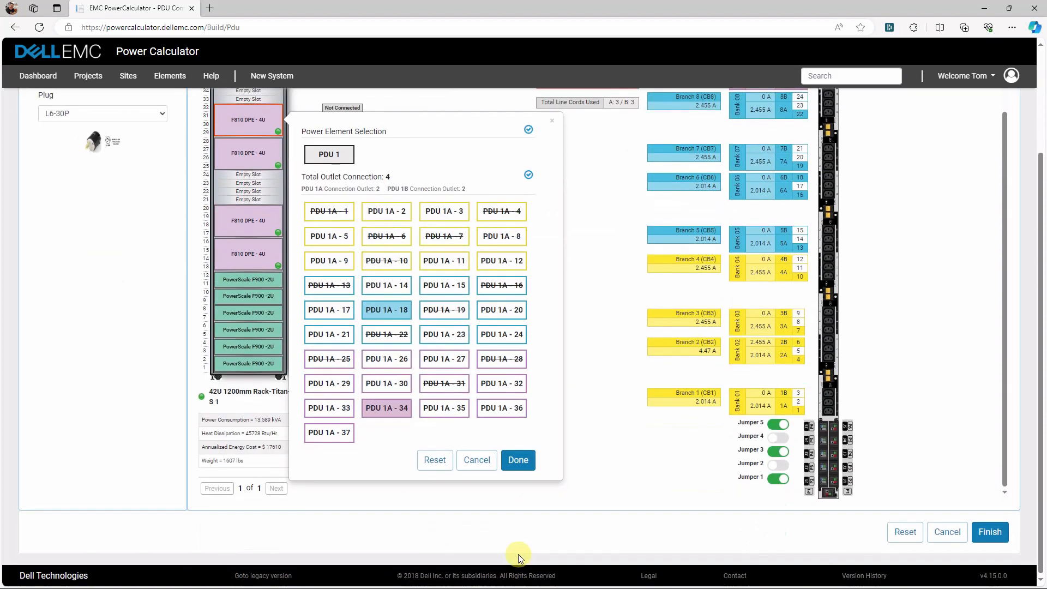
{"action": "left_click", "coordinate": [519, 460]}
Connect the DELL Z9100-ON switch in slot 40 to PDU 1 through outlet PDU 1A - 33
{"action": "scroll", "coordinate": [420, 311], "scroll_direction": "up", "scroll_amount": 2}
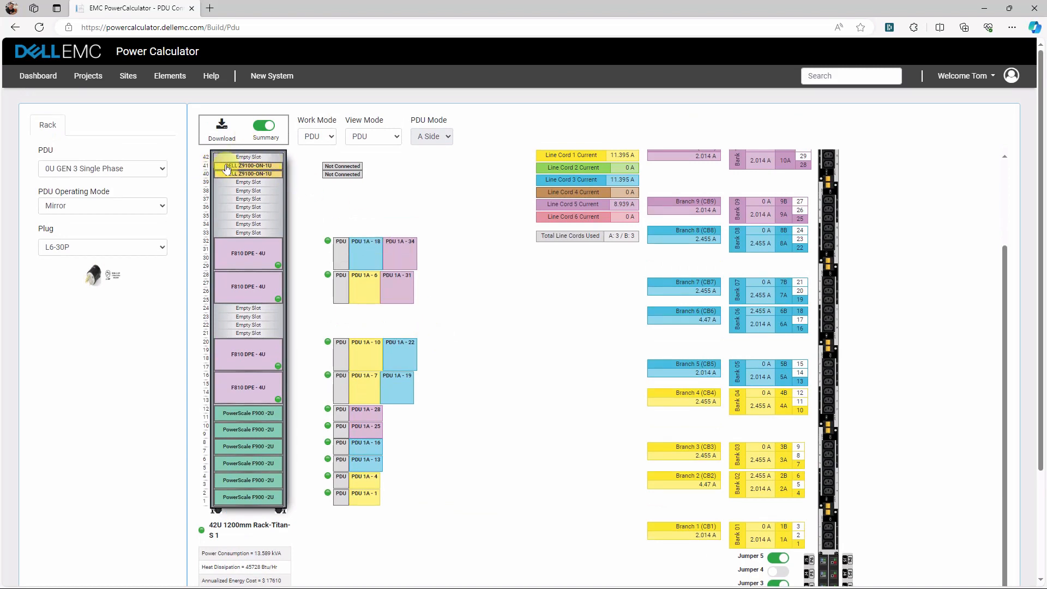
{"action": "left_click", "coordinate": [244, 175]}
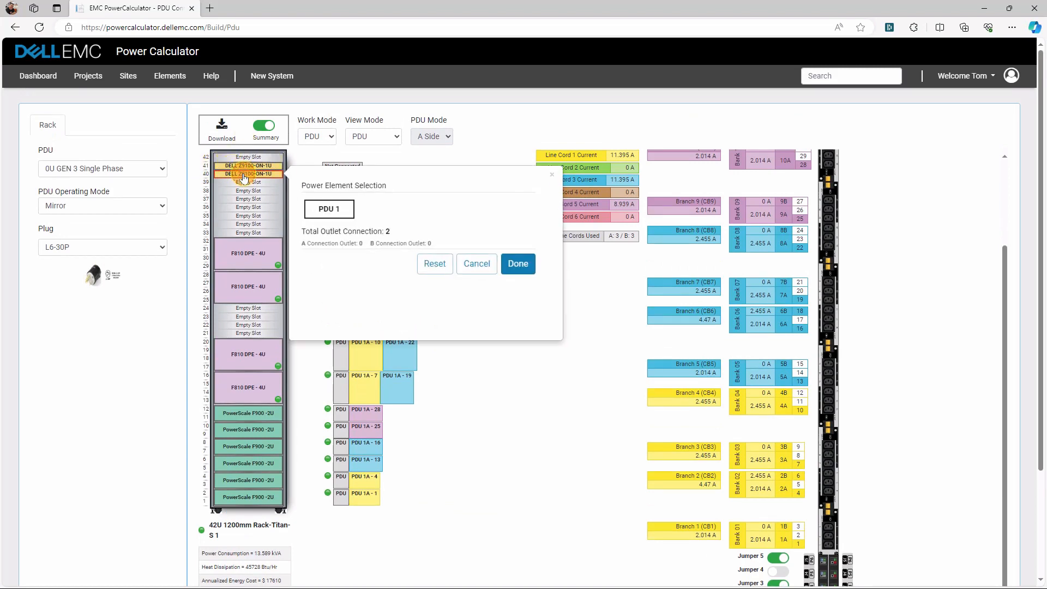
{"action": "left_click", "coordinate": [338, 212]}
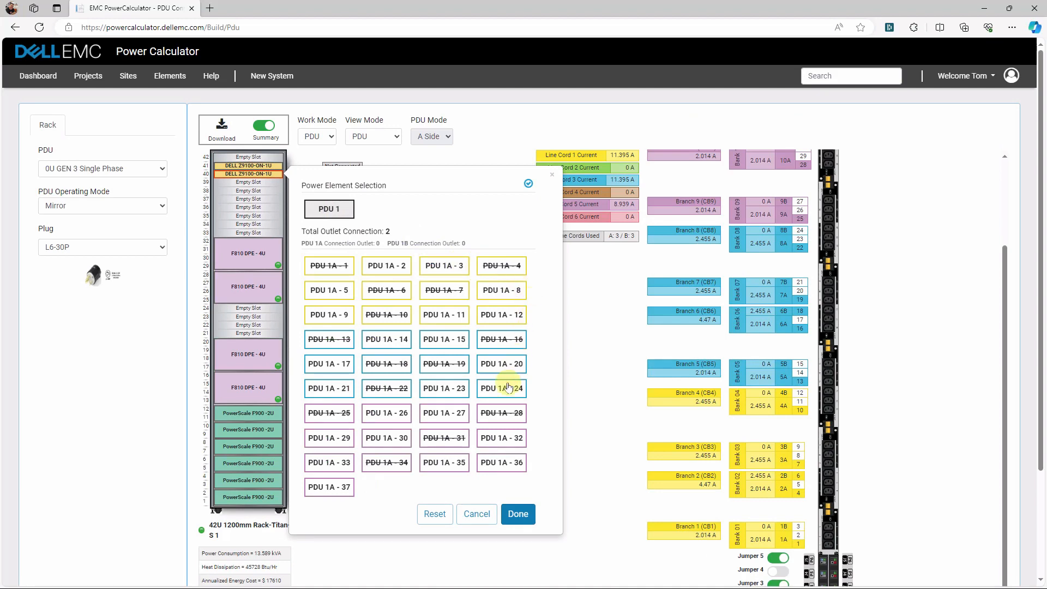
{"action": "left_click", "coordinate": [341, 461]}
{"action": "left_click", "coordinate": [517, 513]}
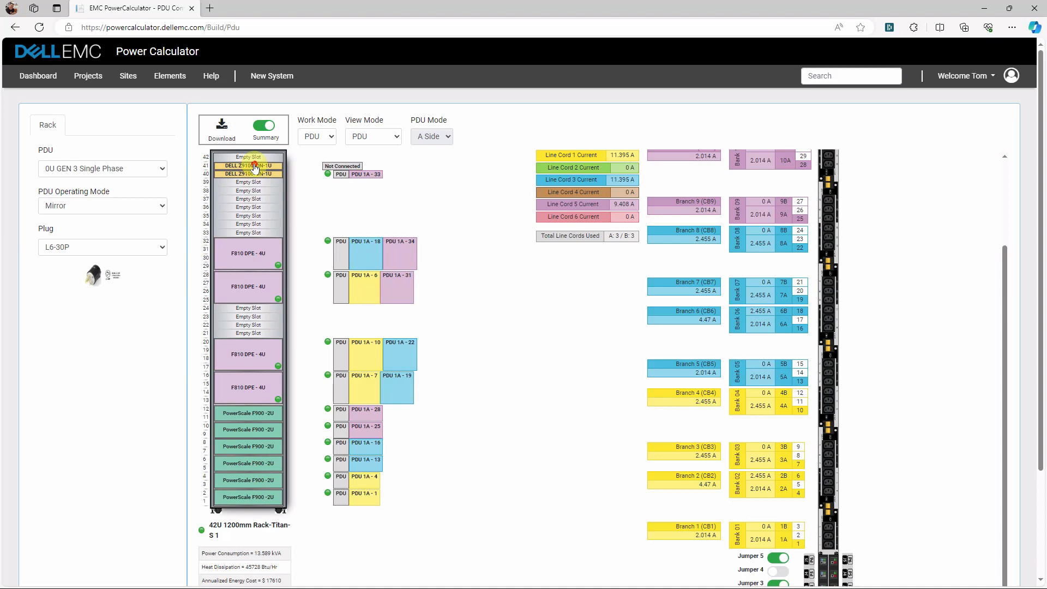
Connect the DELL Z9100-ON switch in slot 41 to PDU 1 through outlet PDU 1A - 37
{"action": "left_click", "coordinate": [255, 166]}
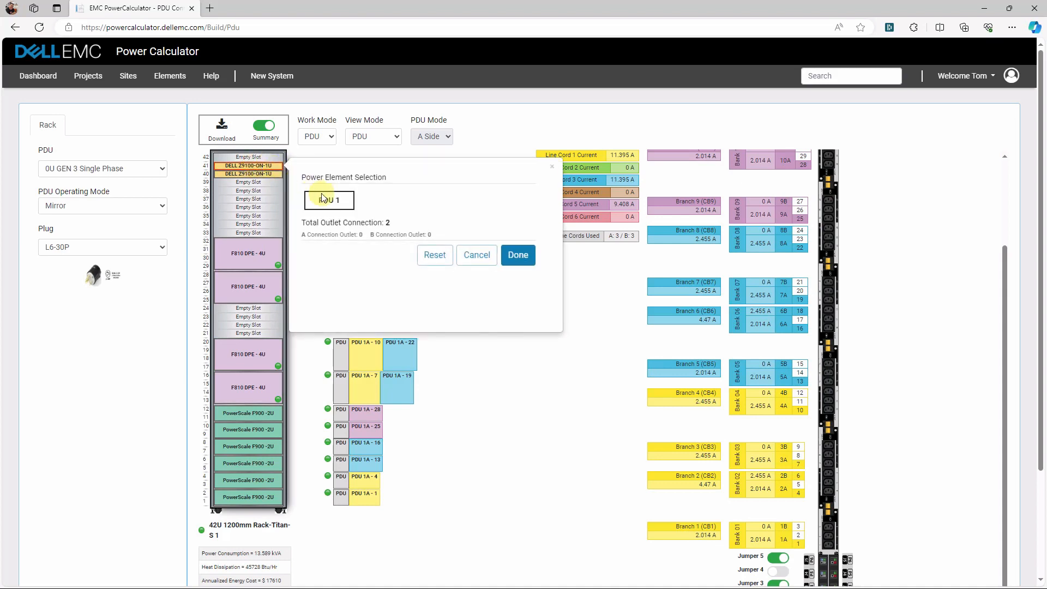
{"action": "left_click", "coordinate": [338, 202]}
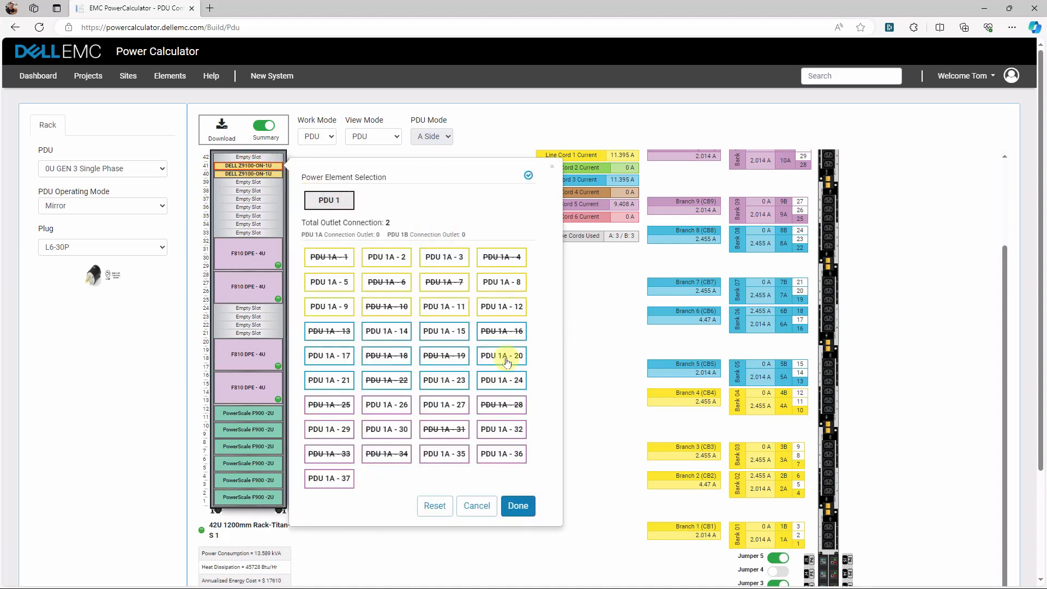
{"action": "left_click", "coordinate": [330, 478]}
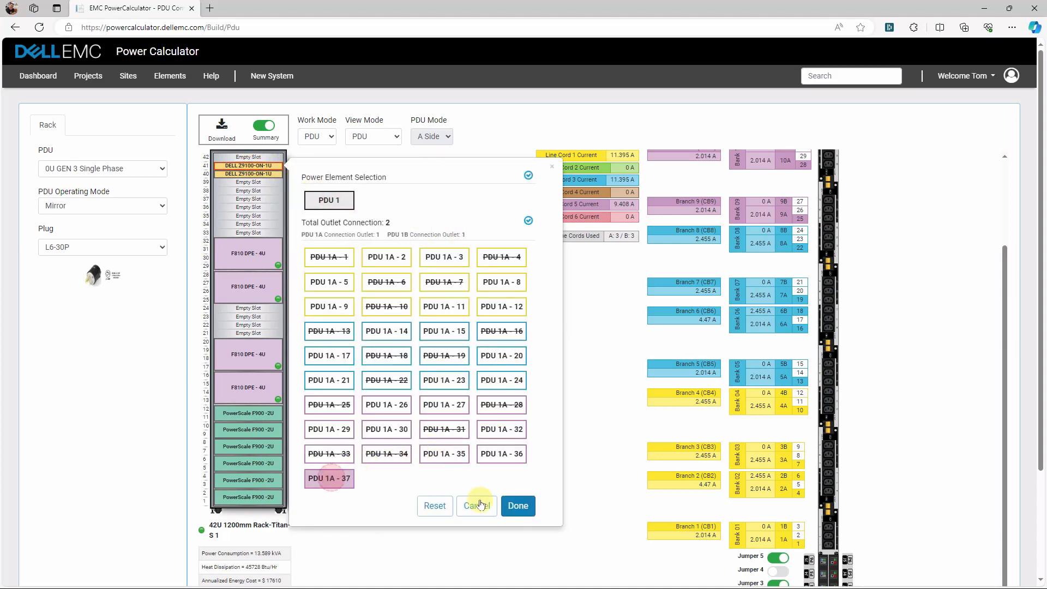
{"action": "left_click", "coordinate": [517, 505]}
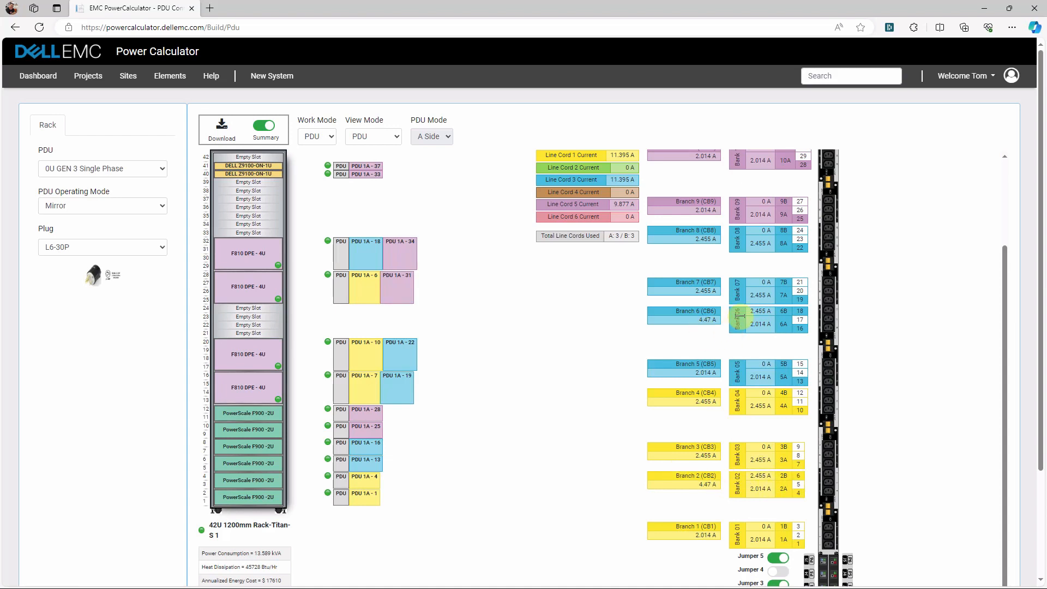
Try moving the F810 chassis in slots 25–28 to outlets PDU 1A - 5 and PDU 1A - 6, and check the line cord current limits
{"action": "scroll", "coordinate": [743, 296], "scroll_direction": "up", "scroll_amount": 2}
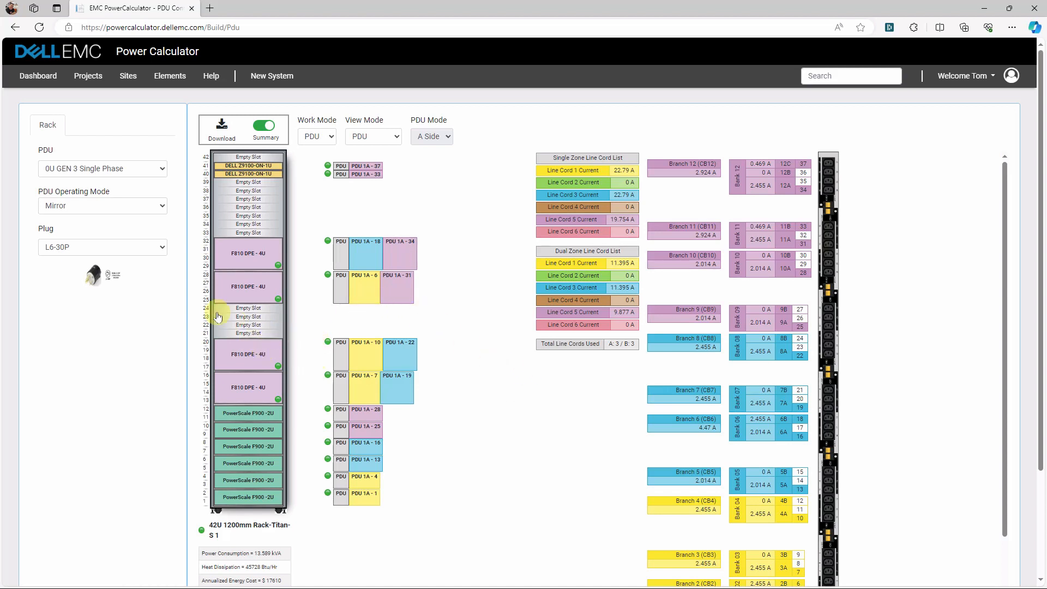
{"action": "left_click", "coordinate": [242, 289]}
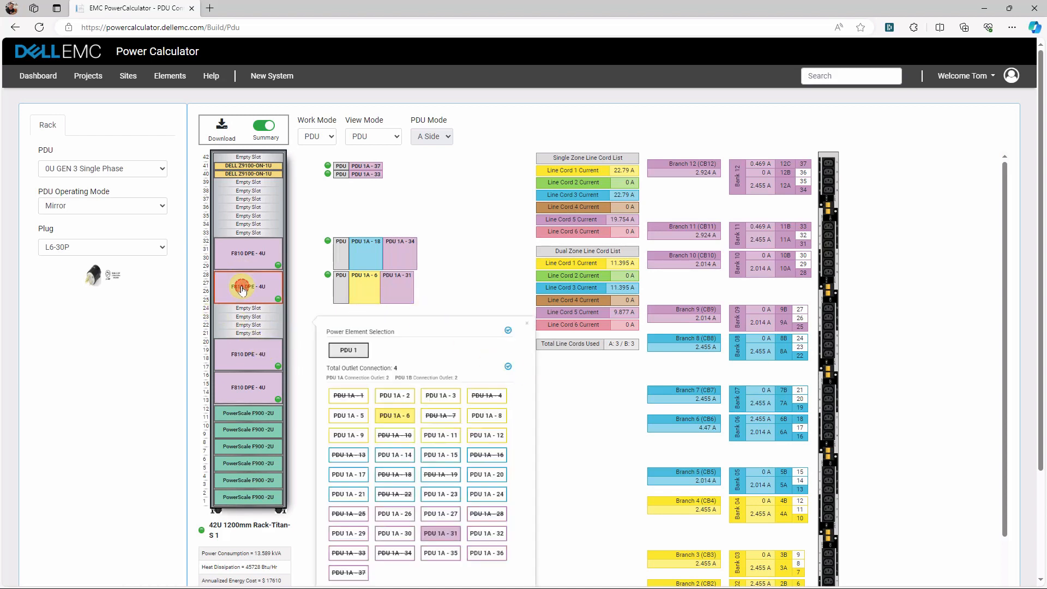
{"action": "left_click", "coordinate": [396, 410]}
{"action": "left_click", "coordinate": [443, 551]}
{"action": "left_click", "coordinate": [330, 403]}
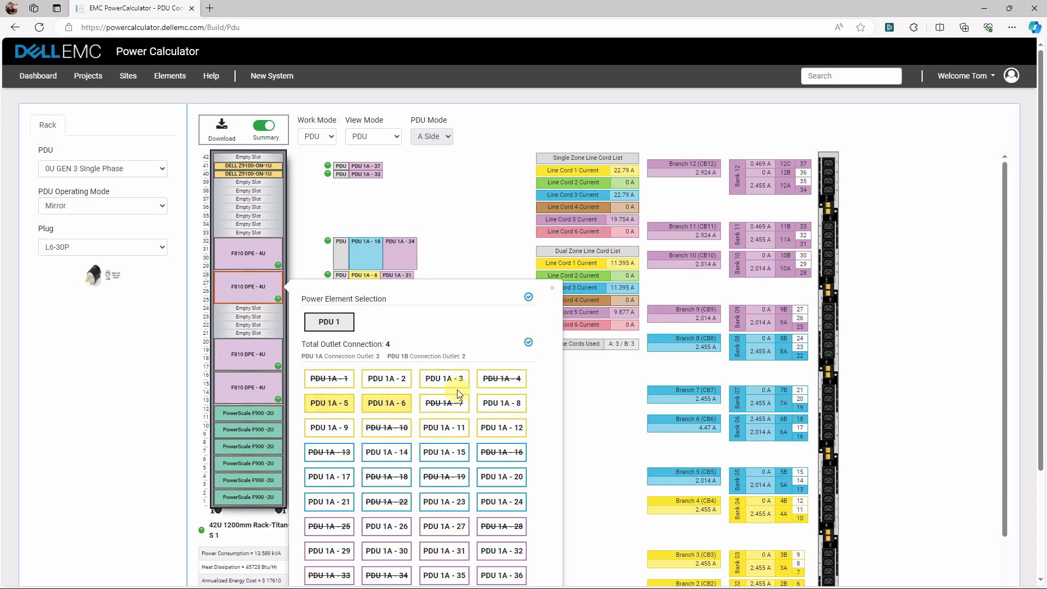
{"action": "scroll", "coordinate": [537, 462], "scroll_direction": "down", "scroll_amount": 1}
{"action": "scroll", "coordinate": [537, 462], "scroll_direction": "down", "scroll_amount": 3}
{"action": "left_click", "coordinate": [518, 491]}
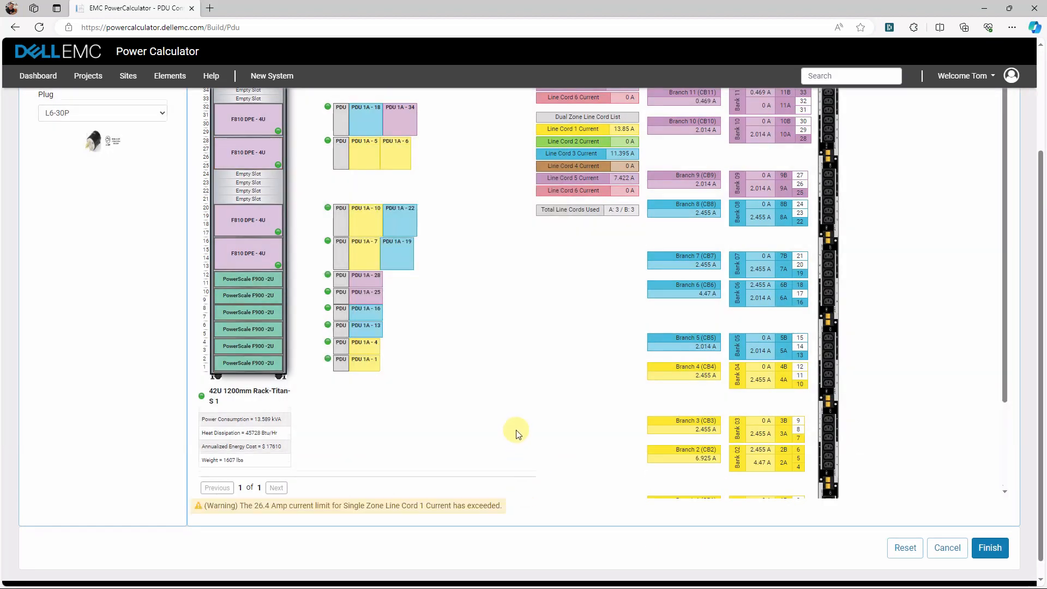
{"action": "scroll", "coordinate": [518, 433], "scroll_direction": "down", "scroll_amount": 1}
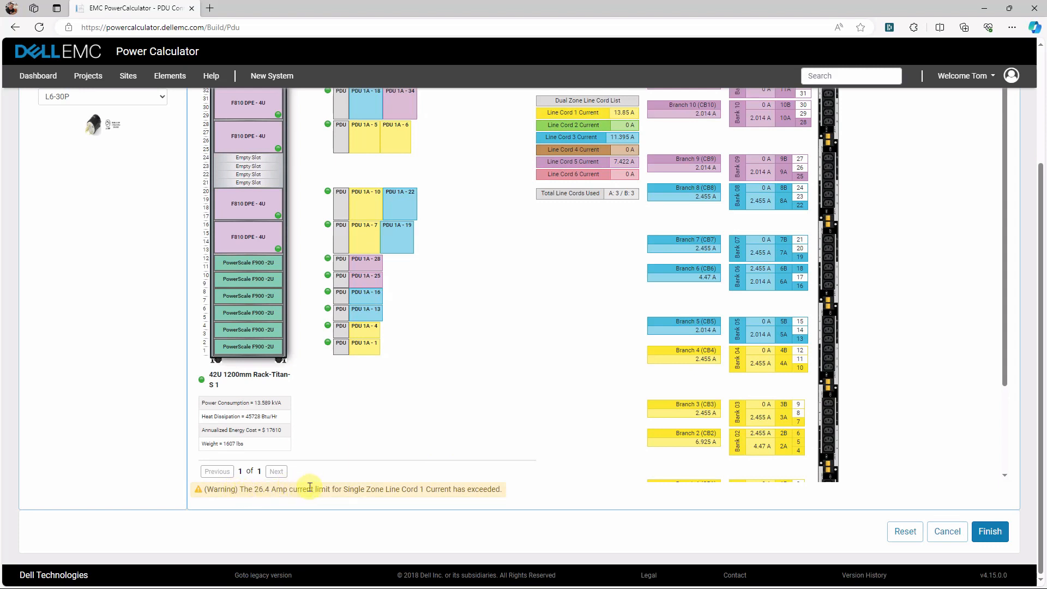
{"action": "left_click_drag", "start_coordinate": [343, 489], "coordinate": [424, 501]}
{"action": "left_click", "coordinate": [531, 494]}
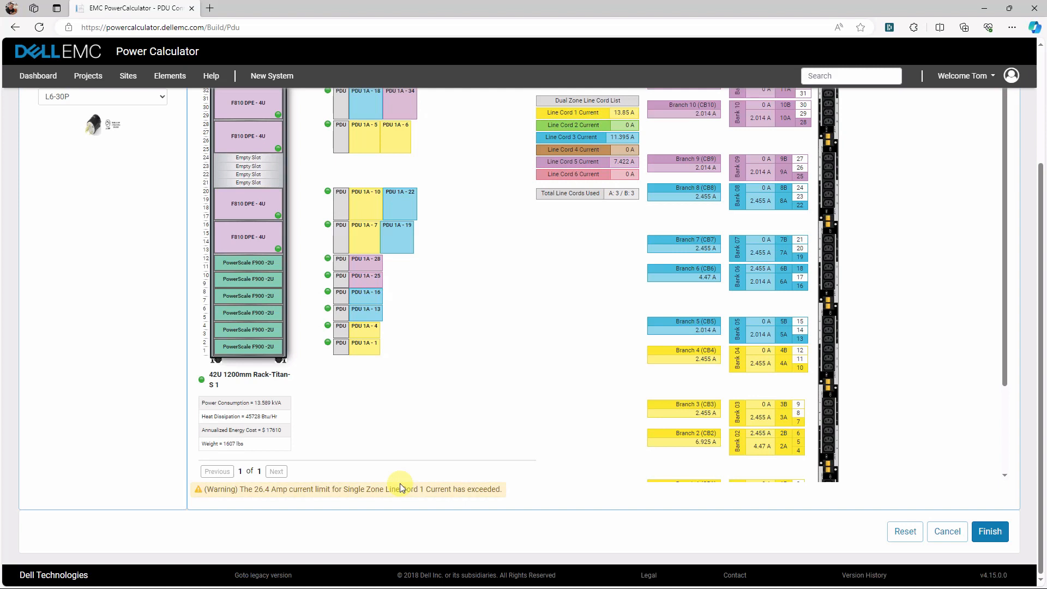
{"action": "left_click_drag", "start_coordinate": [249, 492], "coordinate": [287, 493]}
Try moving the F810 chassis in slots 29–32 to outlets PDU 1A - 11 and PDU 1A - 12, and review the line cord loads
{"action": "scroll", "coordinate": [498, 370], "scroll_direction": "up", "scroll_amount": 3}
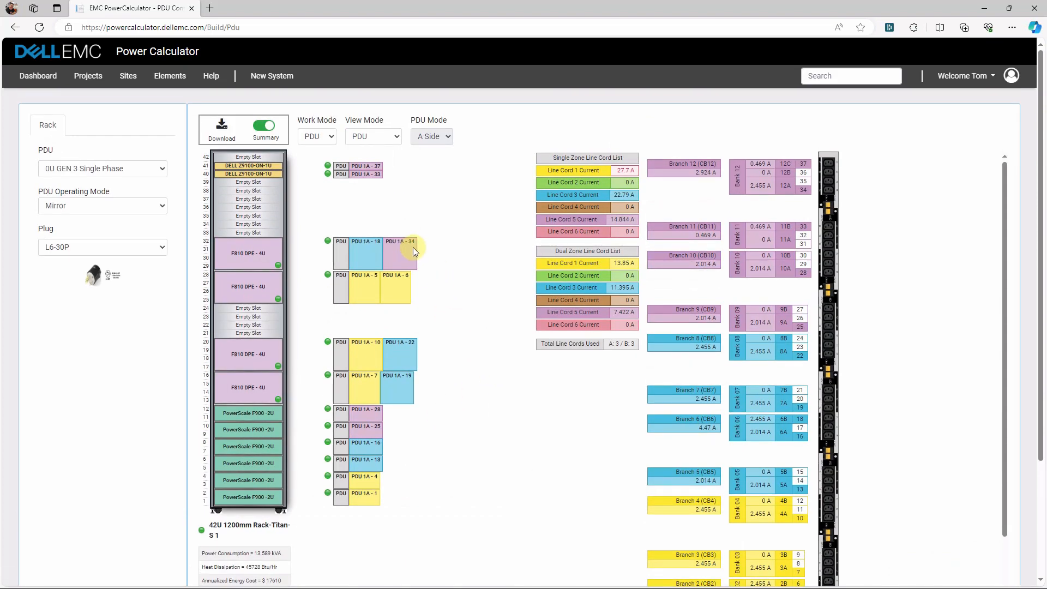
{"action": "left_click", "coordinate": [407, 249]}
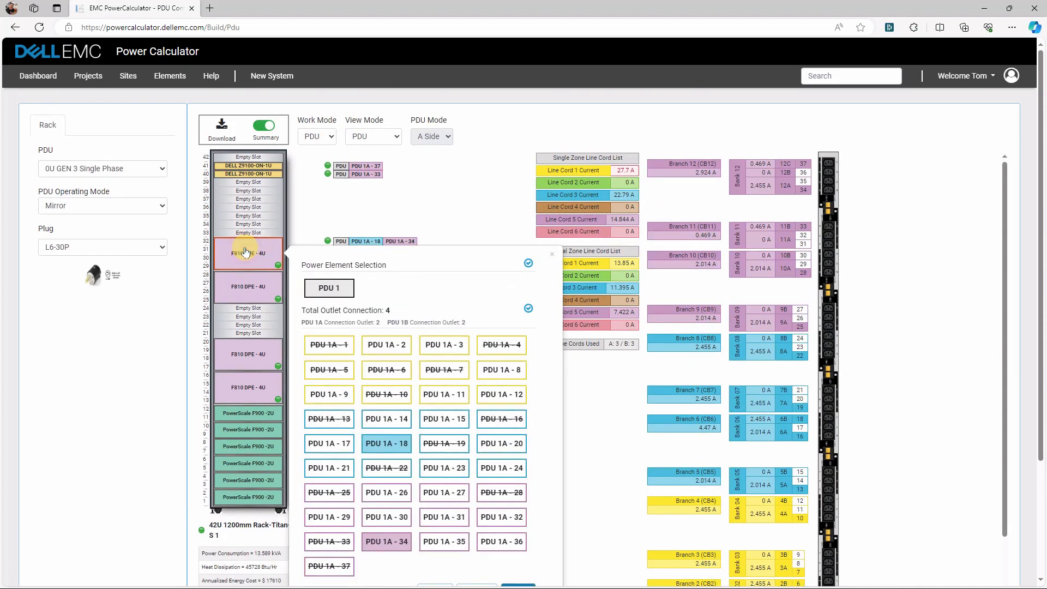
{"action": "left_click", "coordinate": [393, 440]}
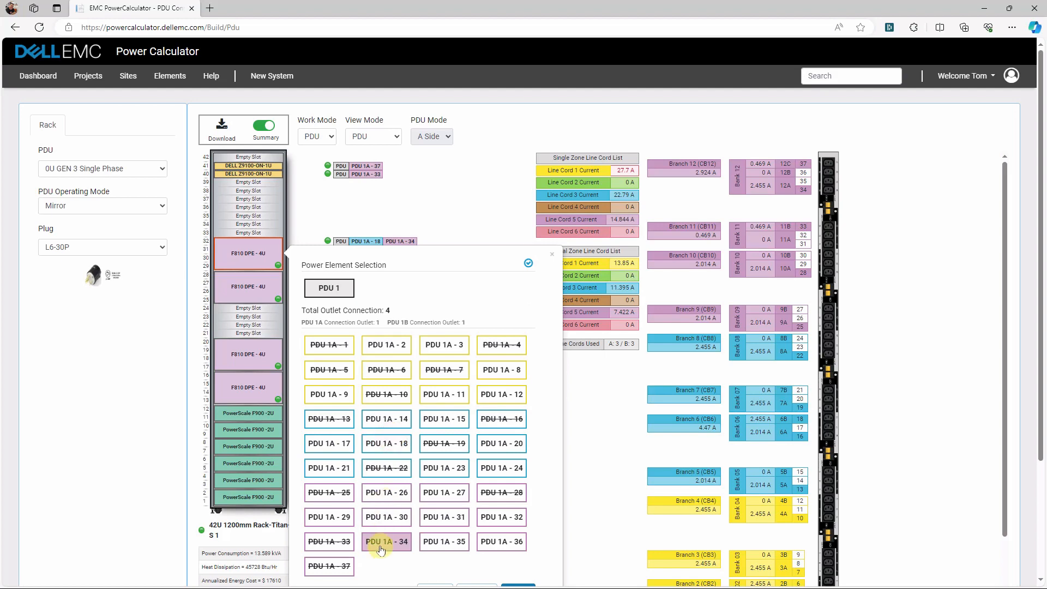
{"action": "left_click", "coordinate": [384, 542]}
{"action": "left_click", "coordinate": [499, 394]}
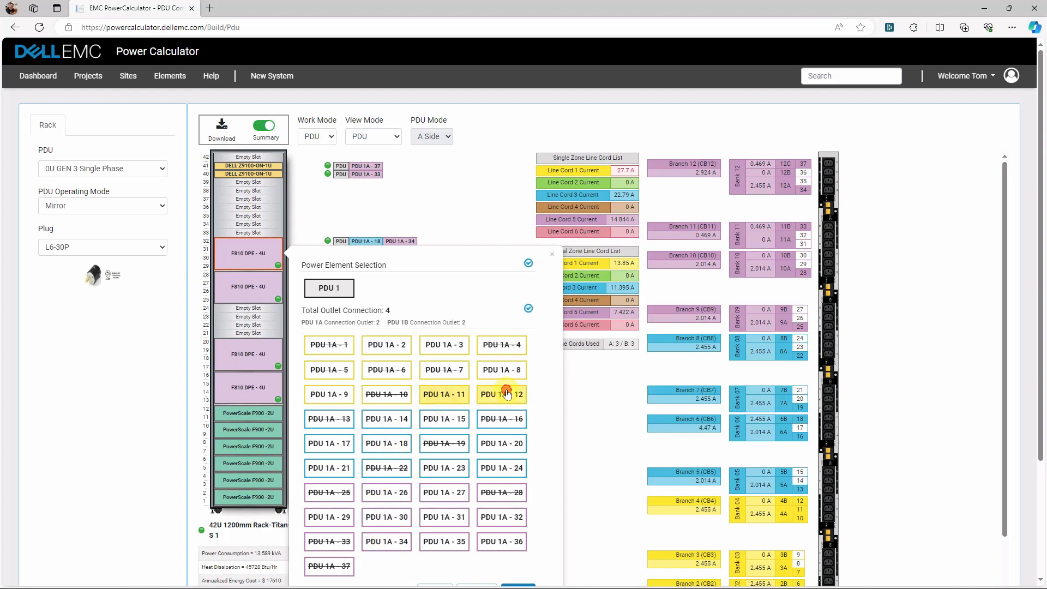
{"action": "scroll", "coordinate": [510, 532], "scroll_direction": "down", "scroll_amount": 3}
{"action": "left_click", "coordinate": [519, 443]}
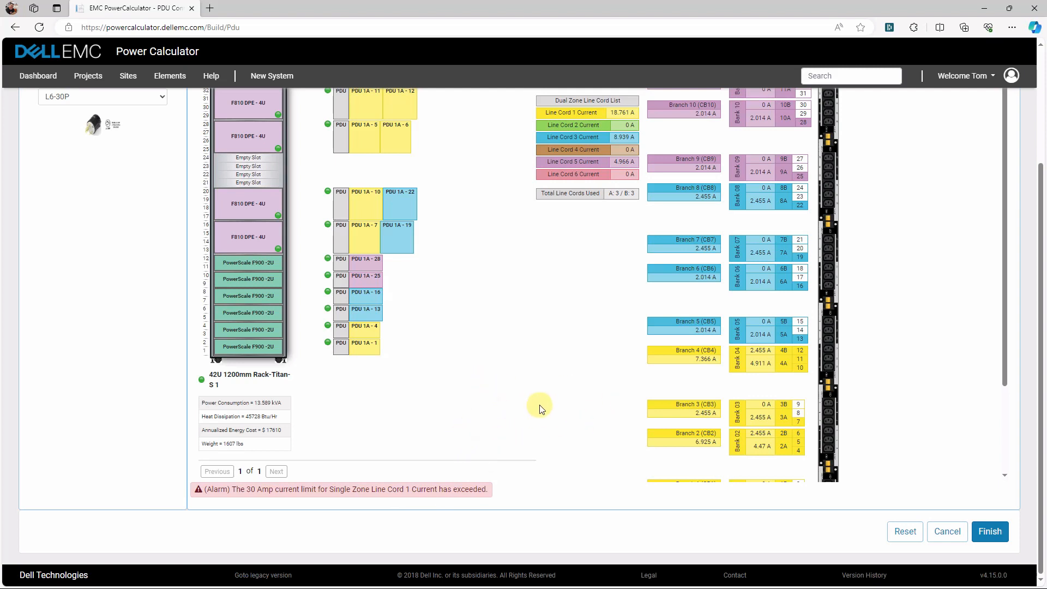
{"action": "scroll", "coordinate": [539, 409], "scroll_direction": "up", "scroll_amount": 3}
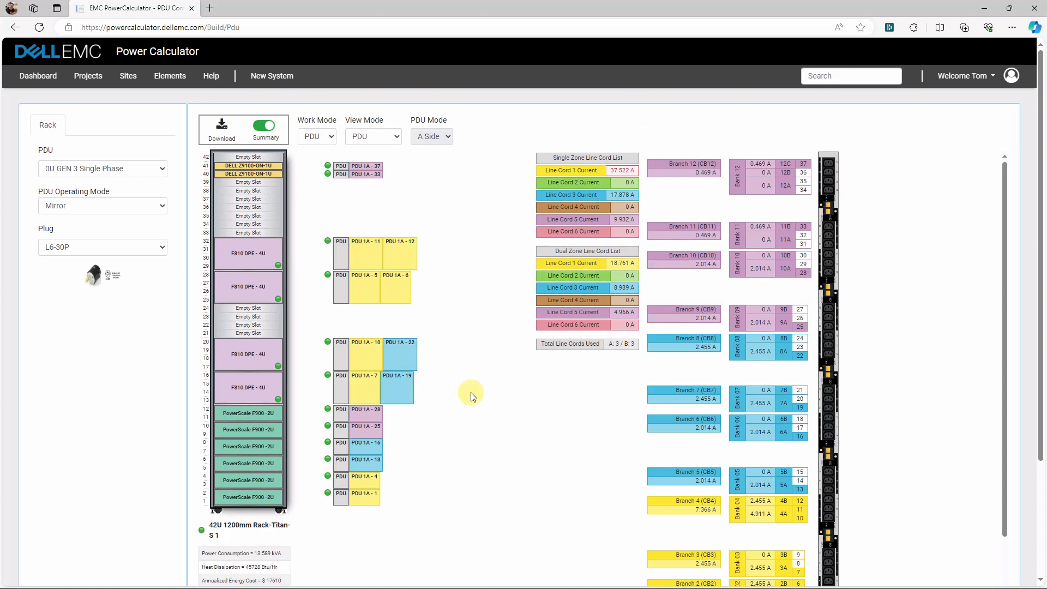
{"action": "left_click", "coordinate": [500, 401]}
{"action": "scroll", "coordinate": [490, 402], "scroll_direction": "down", "scroll_amount": 3}
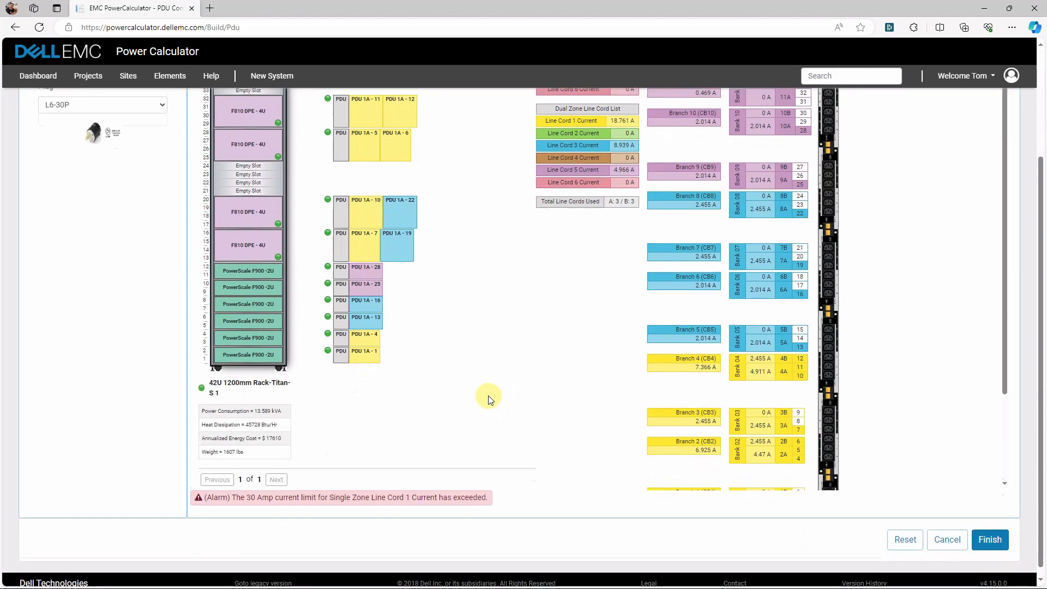
{"action": "scroll", "coordinate": [485, 389], "scroll_direction": "up", "scroll_amount": 3}
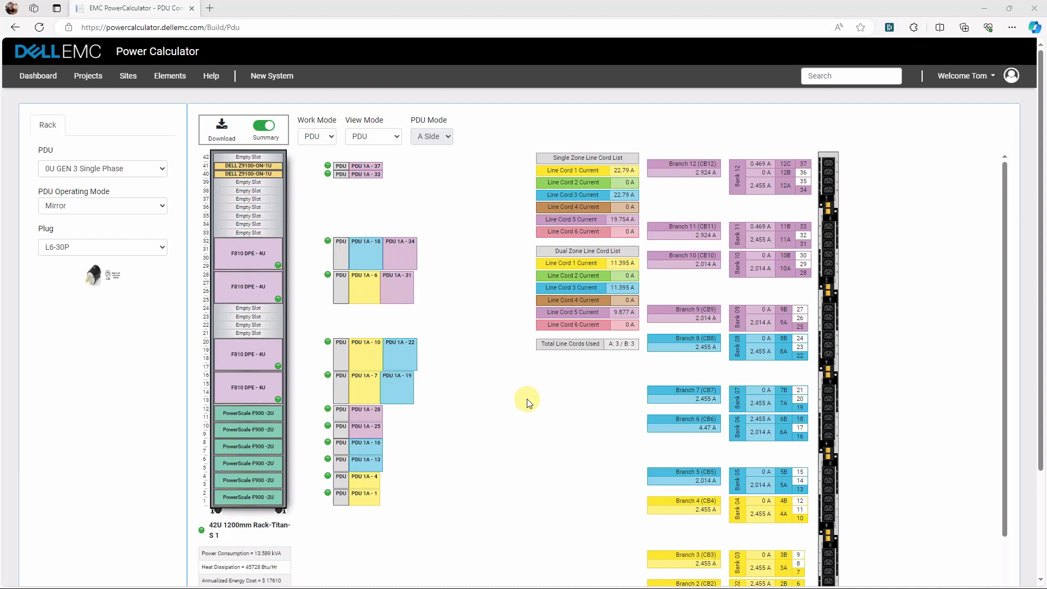
Finish the PDU configuration and save the project under the name Demo1
{"action": "scroll", "coordinate": [523, 404], "scroll_direction": "down", "scroll_amount": 3}
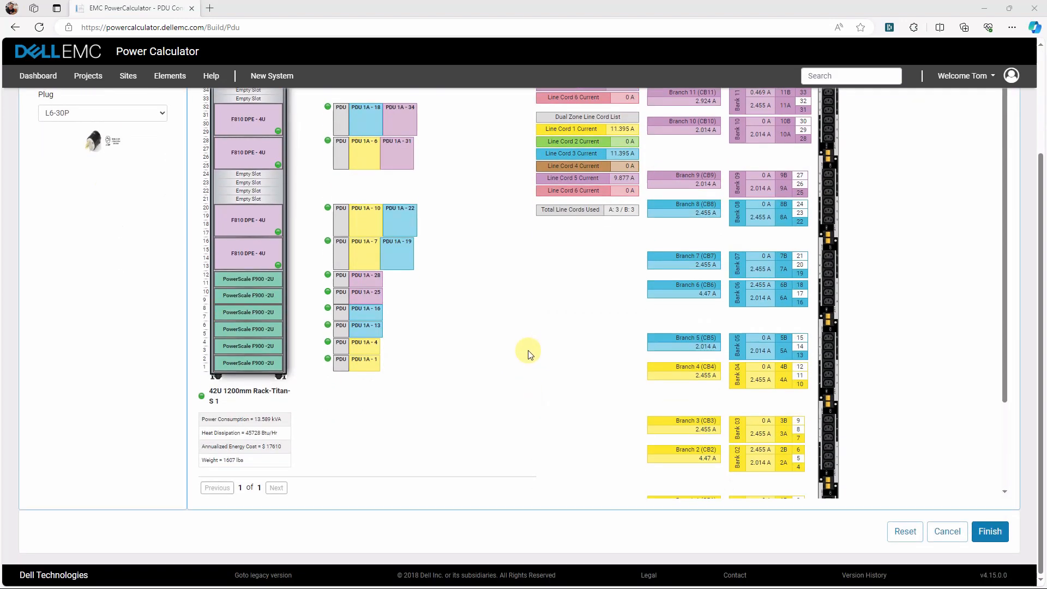
{"action": "left_click", "coordinate": [989, 532]}
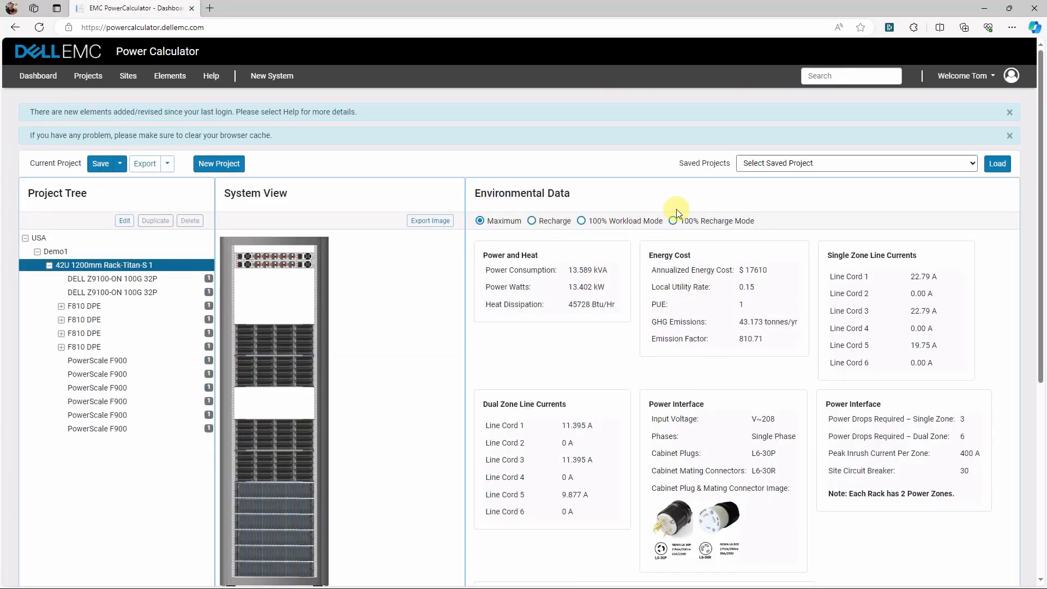
{"action": "left_click", "coordinate": [100, 164]}
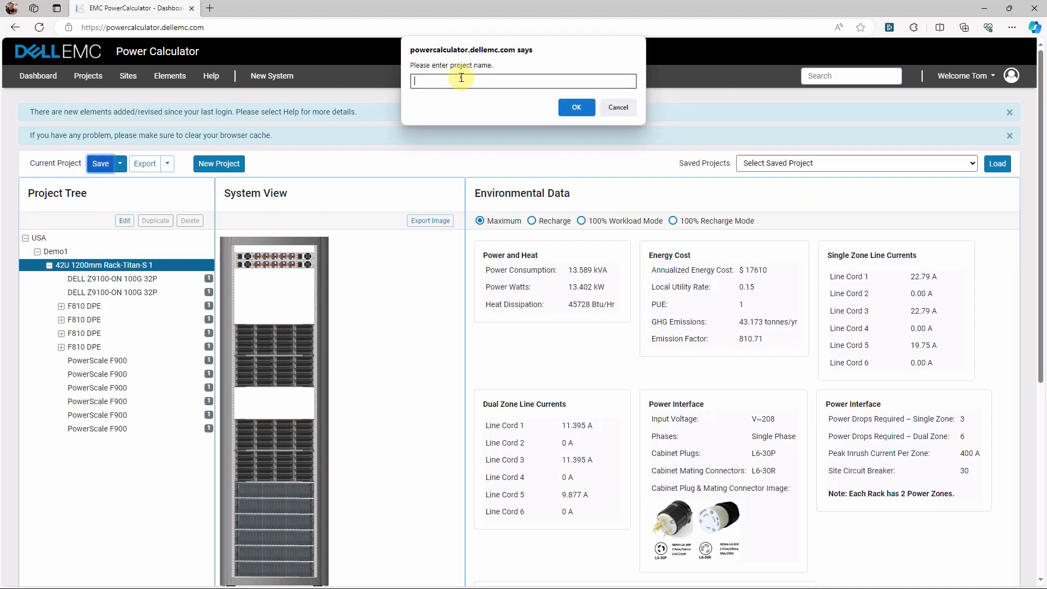
{"action": "type", "text": "Demo1"}
{"action": "left_click", "coordinate": [571, 110]}
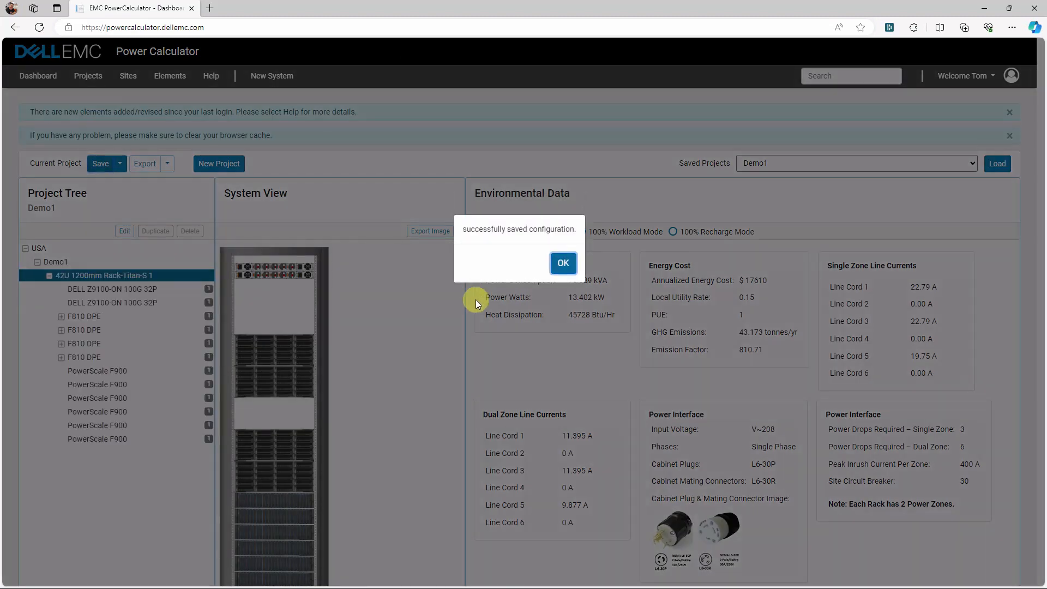
{"action": "left_click", "coordinate": [563, 262]}
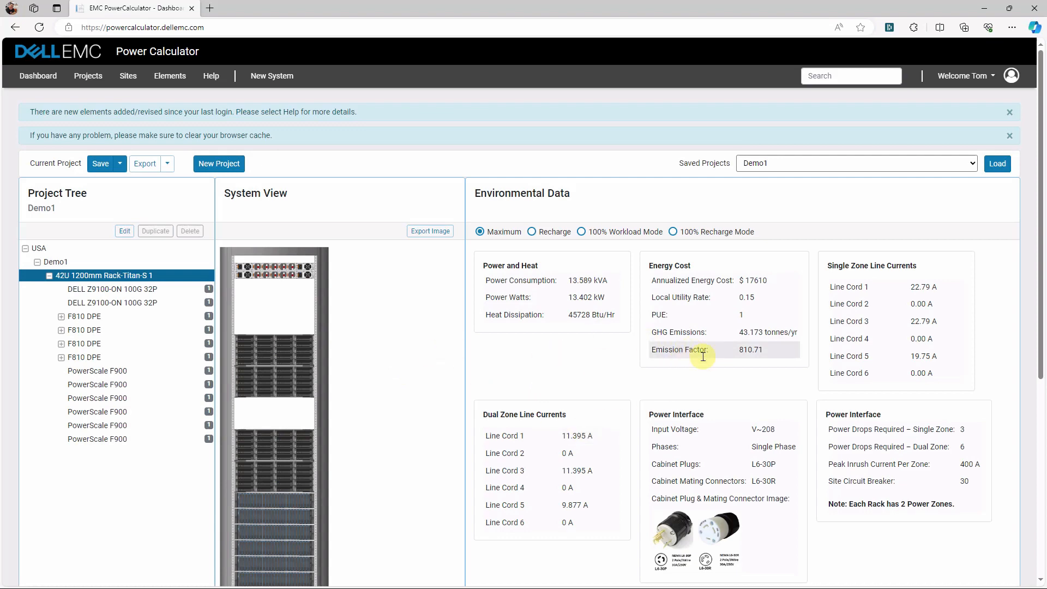
Review the rack's environmental data, comparing the 100% Workload Mode with the Maximum mode
{"action": "scroll", "coordinate": [687, 376], "scroll_direction": "down", "scroll_amount": 5}
{"action": "scroll", "coordinate": [682, 374], "scroll_direction": "up", "scroll_amount": 4}
{"action": "scroll", "coordinate": [683, 374], "scroll_direction": "up", "scroll_amount": 1}
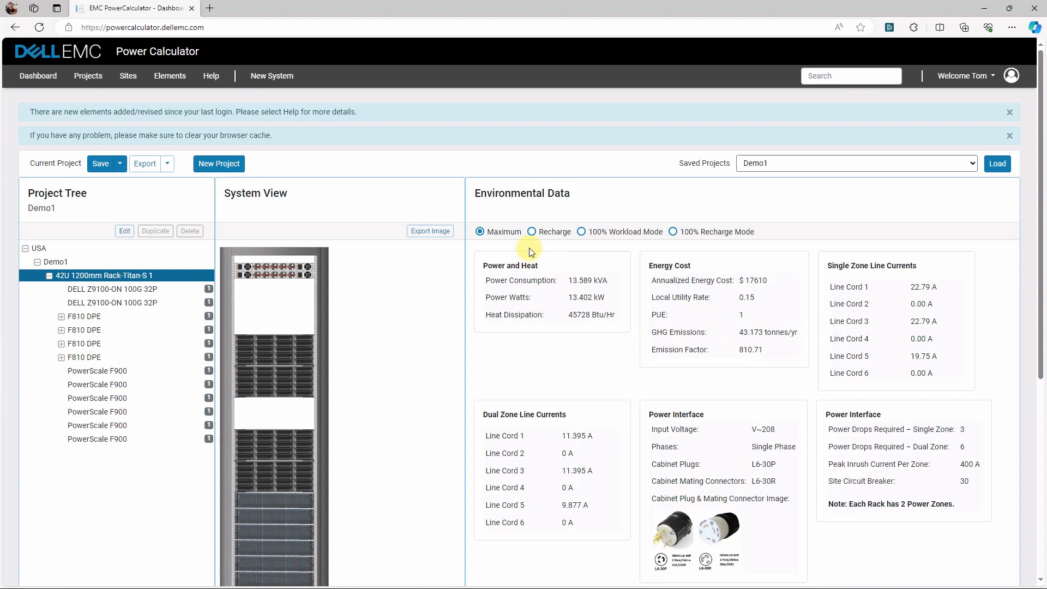
{"action": "left_click", "coordinate": [582, 232]}
{"action": "left_click", "coordinate": [482, 231]}
Open the export format choices for the current project
{"action": "left_click", "coordinate": [166, 164]}
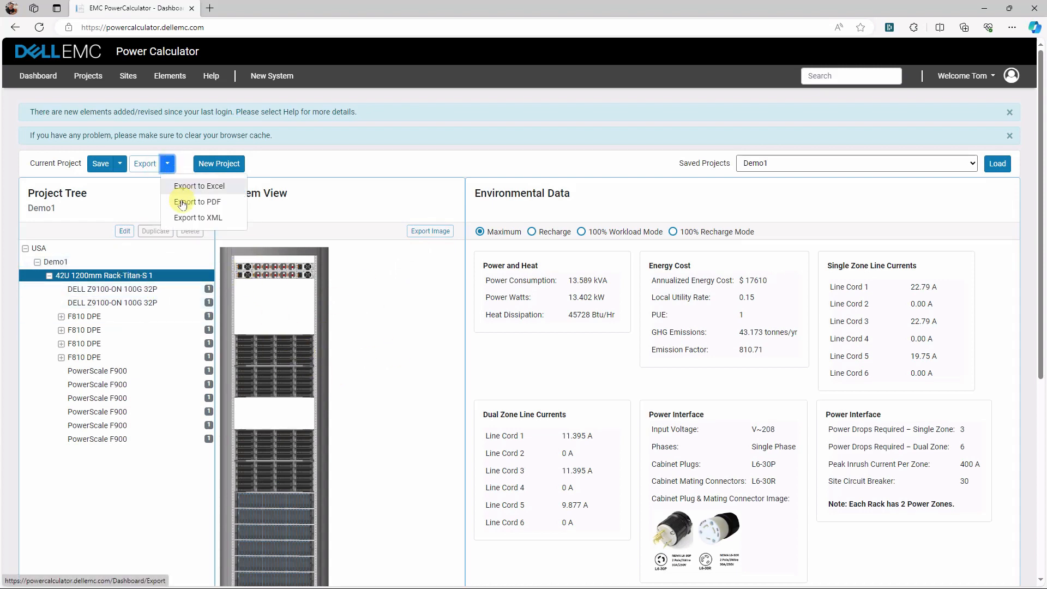